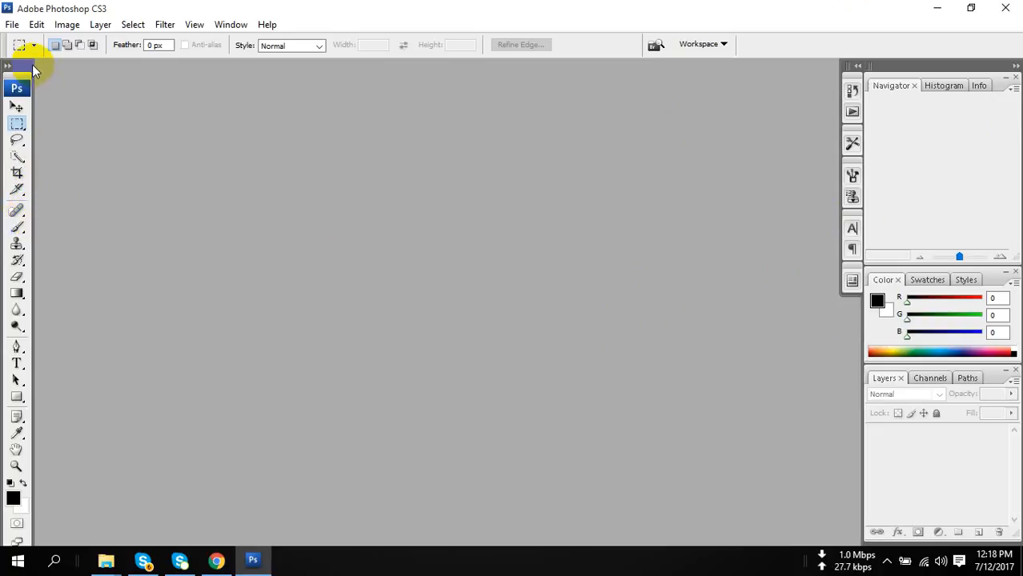
Switch the Photoshop toolbox back and forth between its one-column and two-column layouts, ending with two columns
{"action": "left_click", "coordinate": [7, 65]}
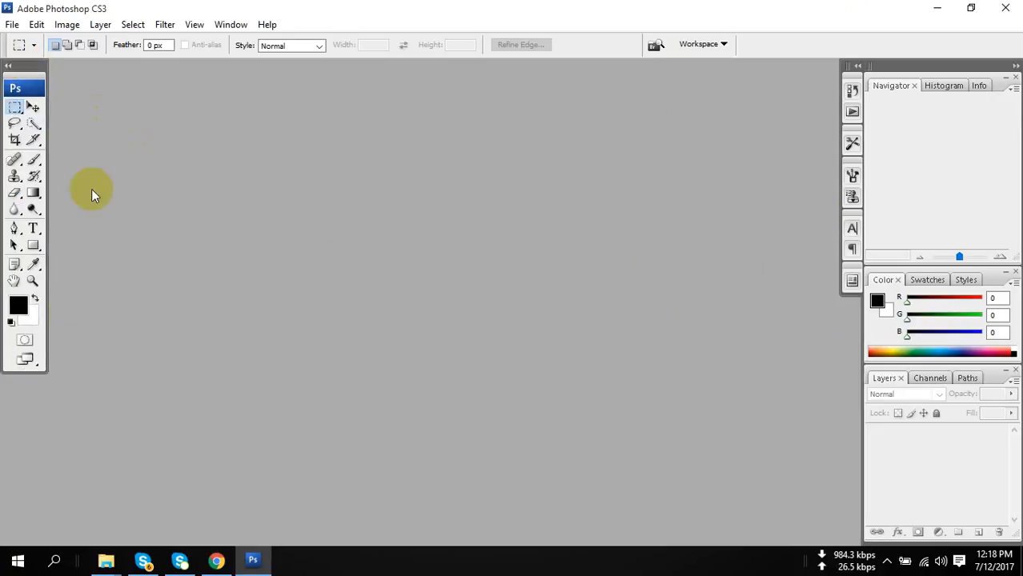
{"action": "left_click", "coordinate": [8, 65]}
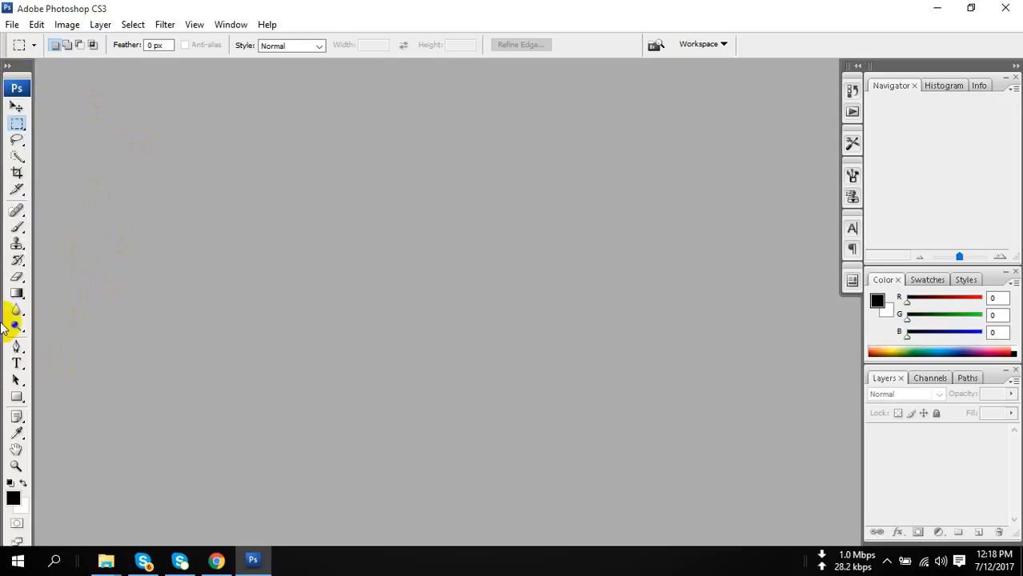
{"action": "left_click", "coordinate": [7, 72]}
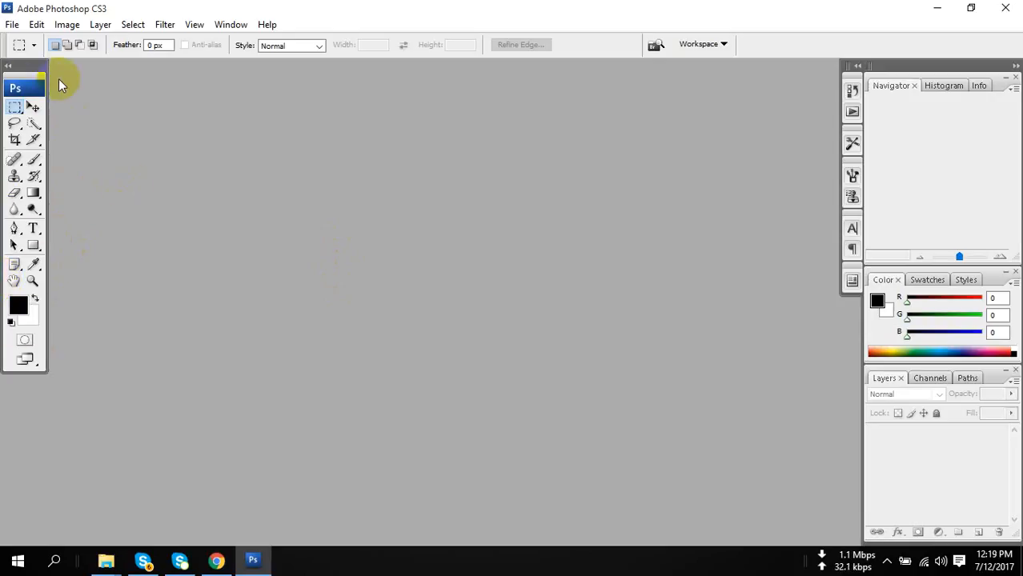
{"action": "left_click", "coordinate": [7, 68]}
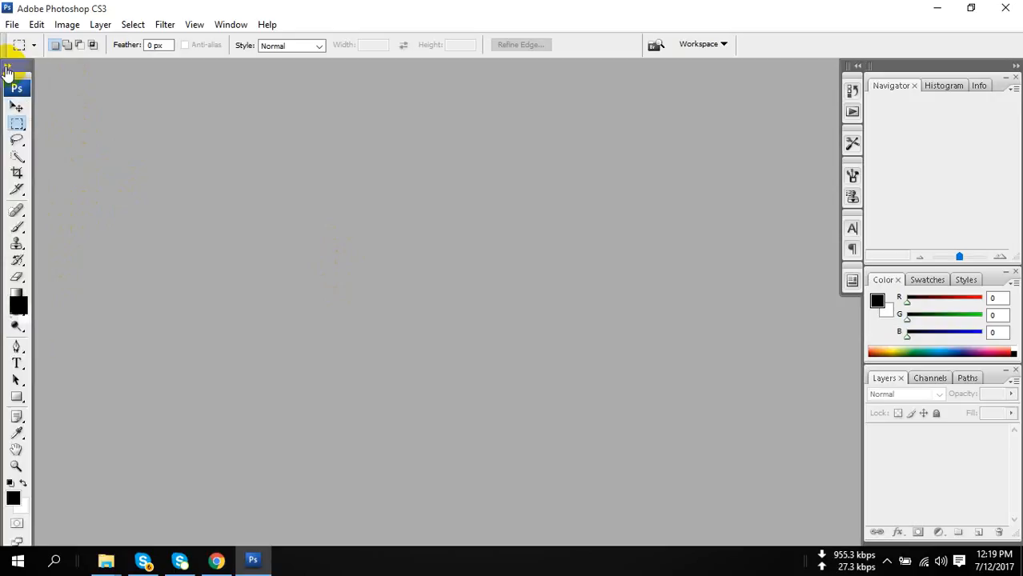
{"action": "left_click", "coordinate": [8, 67]}
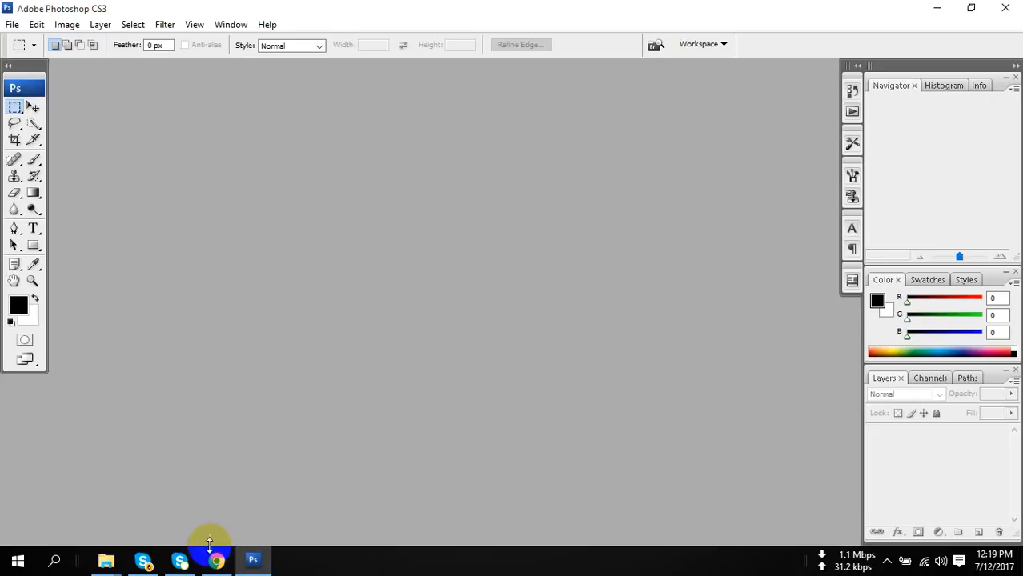
Minimize Photoshop, bring up the Skype window and move it aside to uncover the image files on the desktop
{"action": "left_click", "coordinate": [267, 564]}
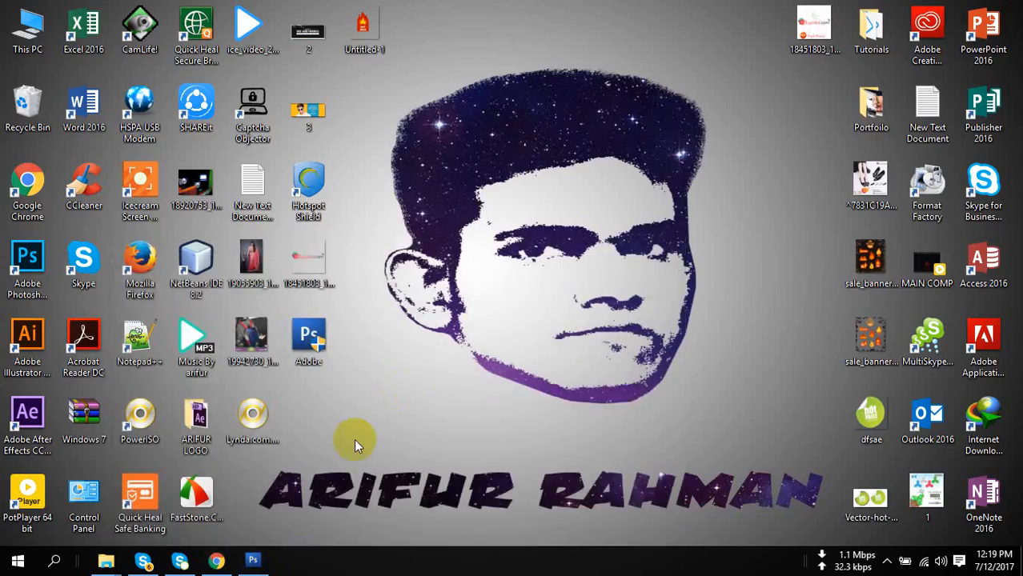
{"action": "left_click", "coordinate": [157, 566]}
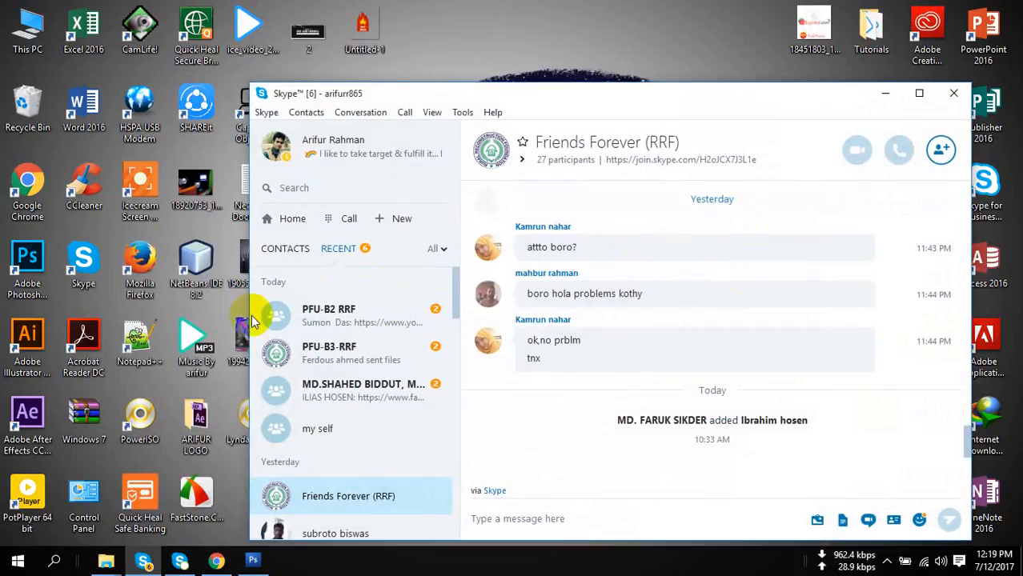
{"action": "left_click_drag", "start_coordinate": [486, 102], "coordinate": [550, 50]}
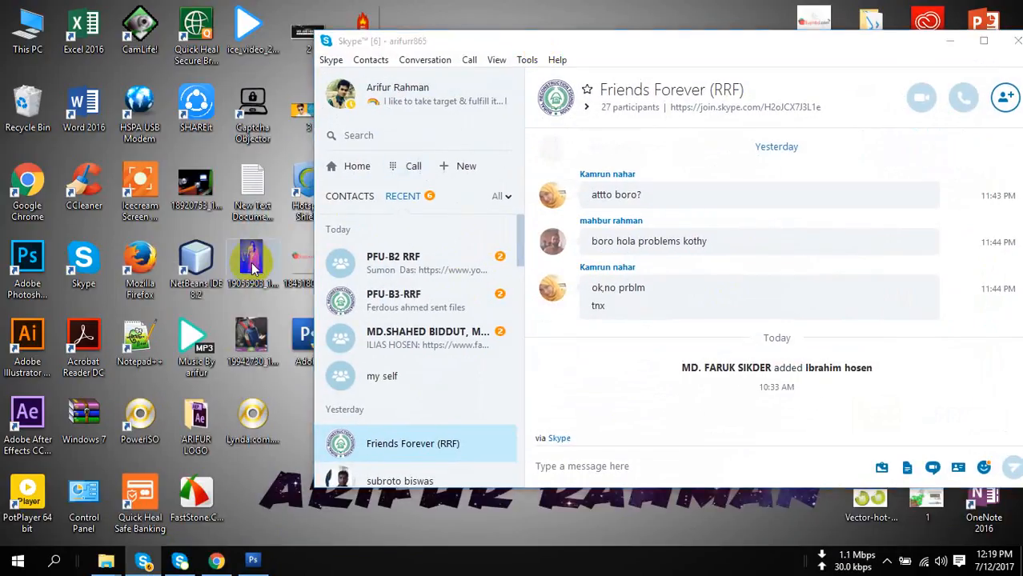
Examine the file properties of the red saree photo on the desktop
{"action": "right_click", "coordinate": [253, 268]}
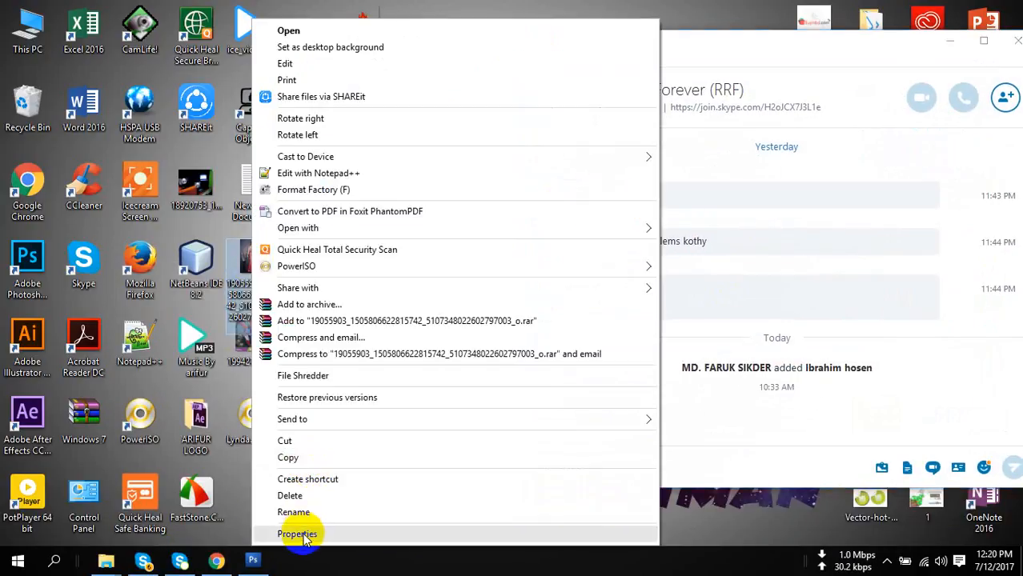
{"action": "left_click", "coordinate": [303, 533]}
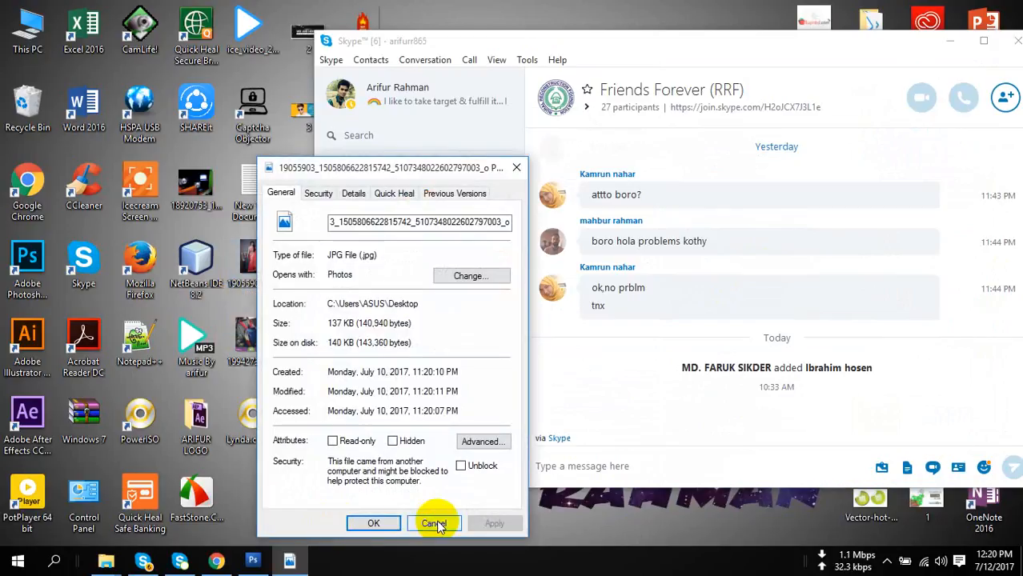
{"action": "left_click", "coordinate": [434, 522]}
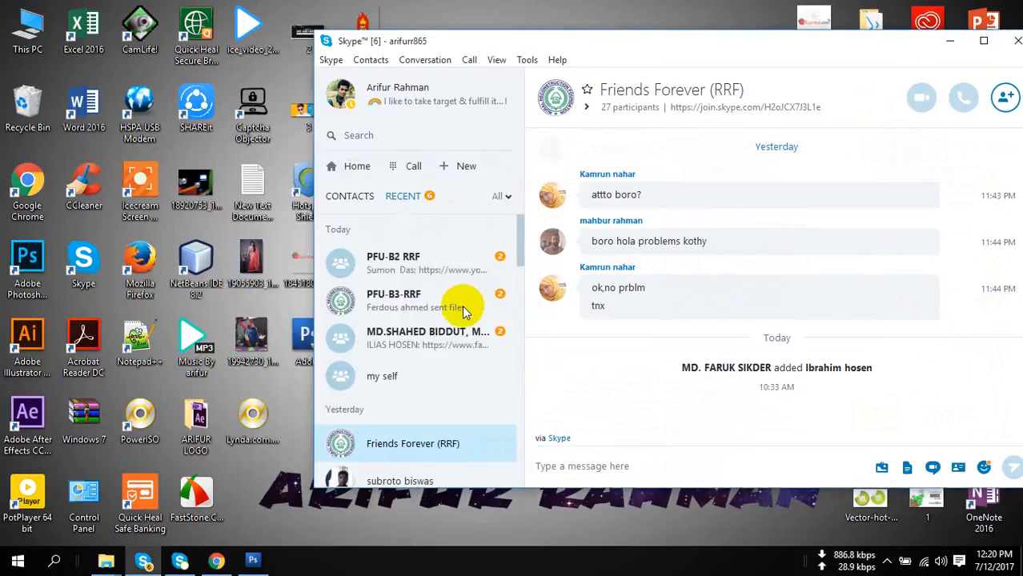
Send the red saree photo from the desktop to the PFU-B3-RRF group chat and view the sent image full size
{"action": "scroll", "coordinate": [445, 328], "scroll_direction": "down", "scroll_amount": 1}
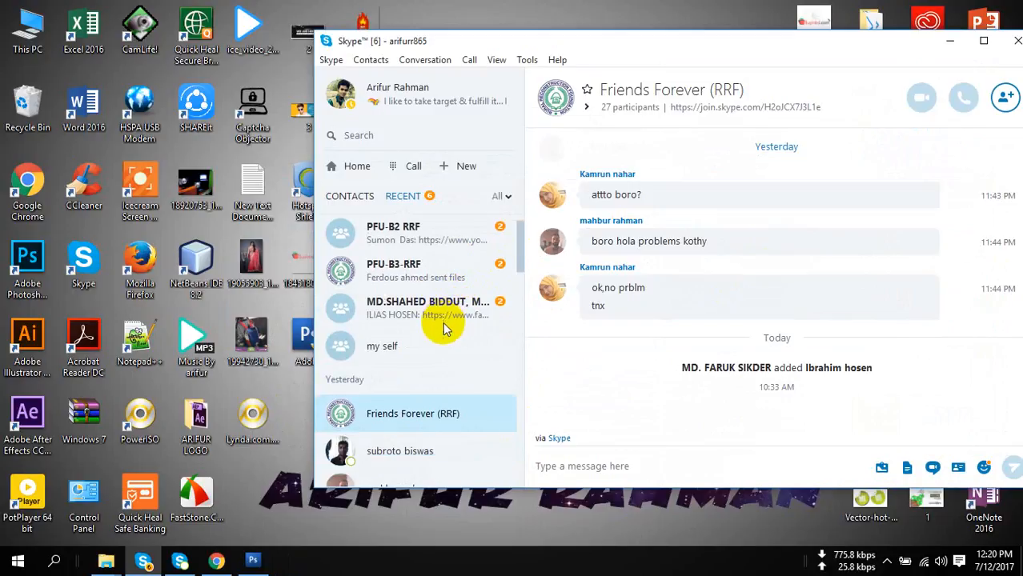
{"action": "scroll", "coordinate": [445, 328], "scroll_direction": "down", "scroll_amount": 3}
{"action": "scroll", "coordinate": [447, 324], "scroll_direction": "up", "scroll_amount": 4}
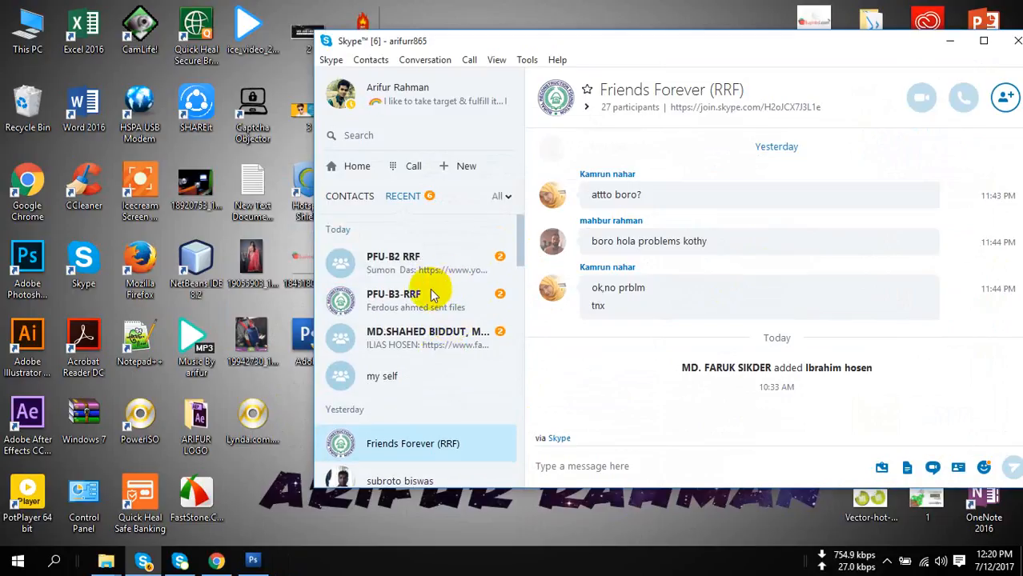
{"action": "left_click", "coordinate": [432, 294]}
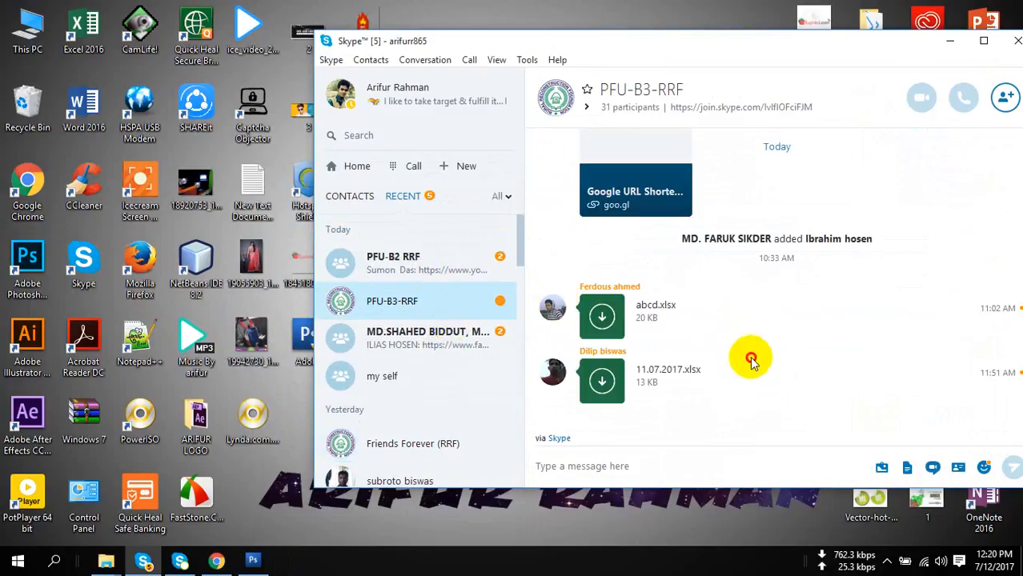
{"action": "left_click", "coordinate": [284, 280]}
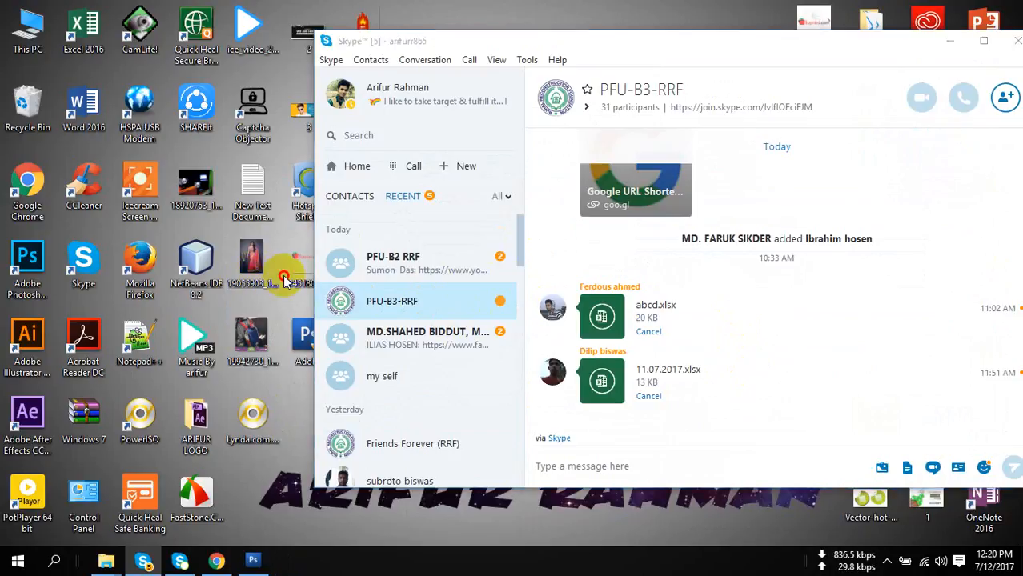
{"action": "left_click_drag", "start_coordinate": [285, 280], "coordinate": [787, 381]}
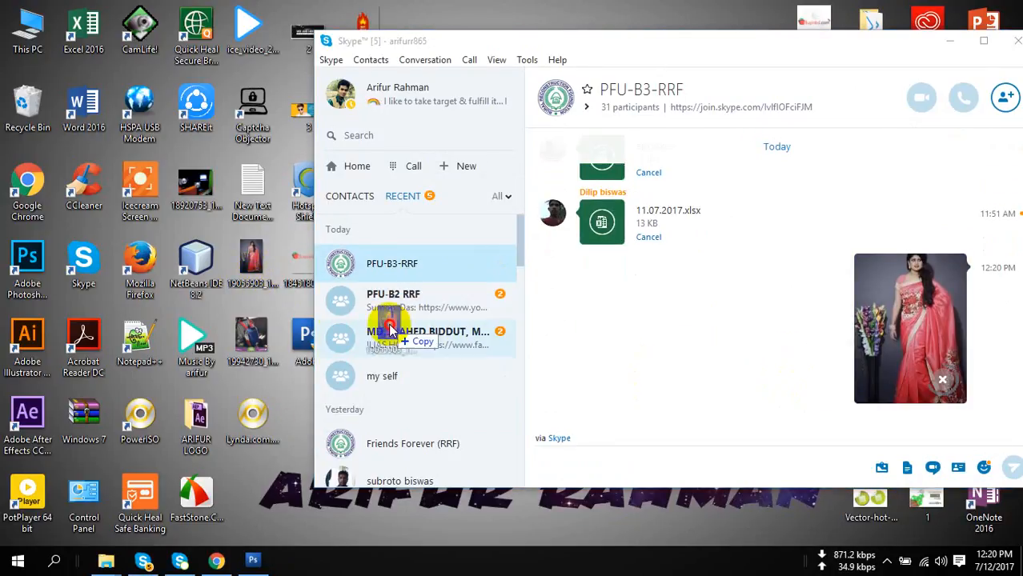
{"action": "left_click_drag", "start_coordinate": [390, 330], "coordinate": [236, 260]}
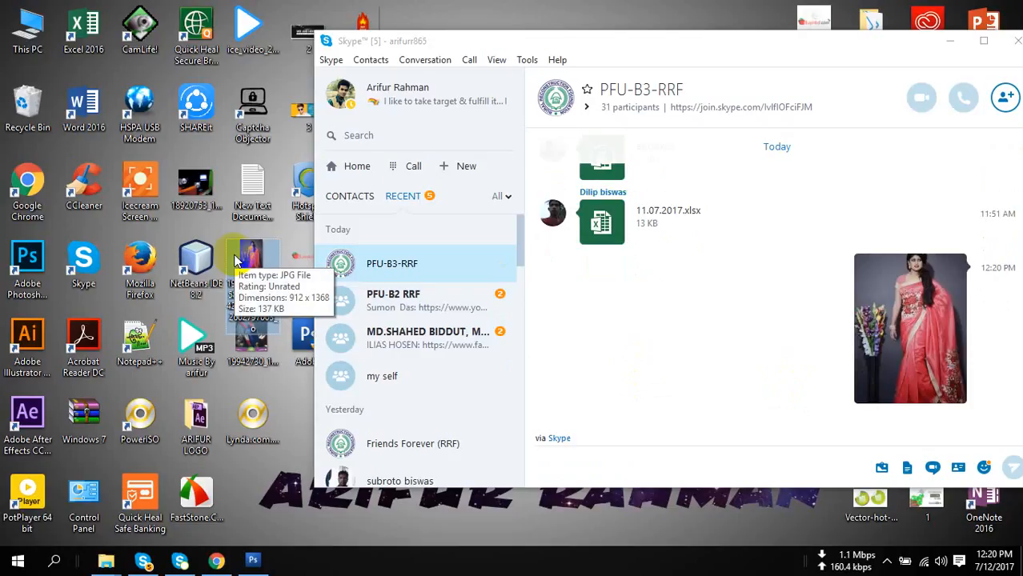
{"action": "left_click_drag", "start_coordinate": [234, 260], "coordinate": [757, 236]}
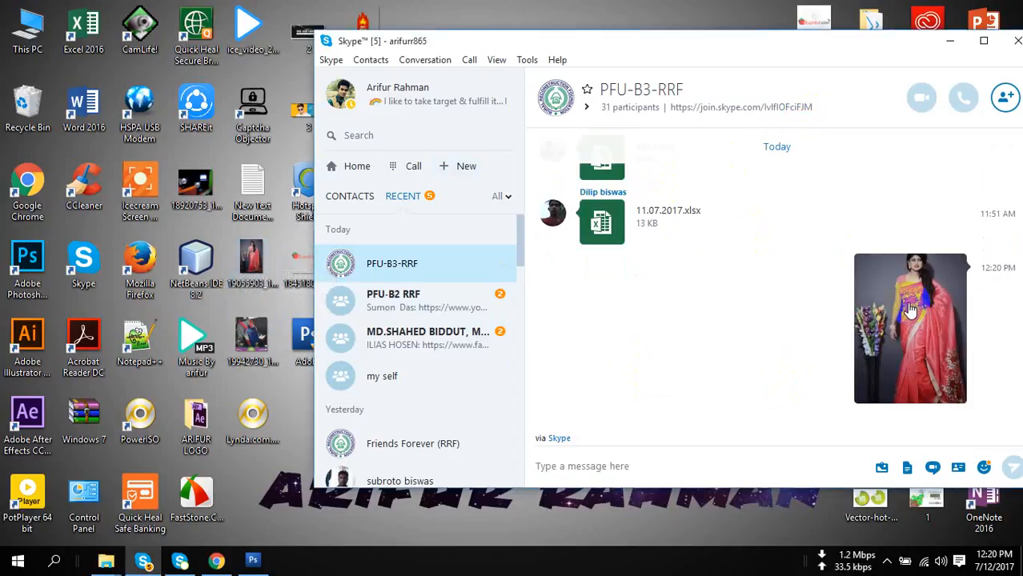
{"action": "left_click", "coordinate": [909, 310]}
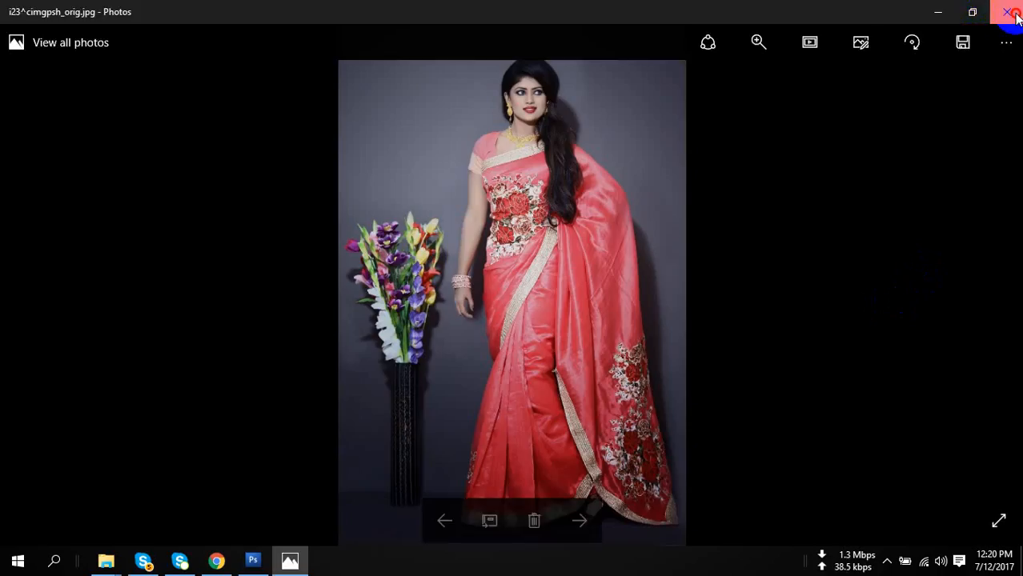
{"action": "left_click", "coordinate": [1007, 12]}
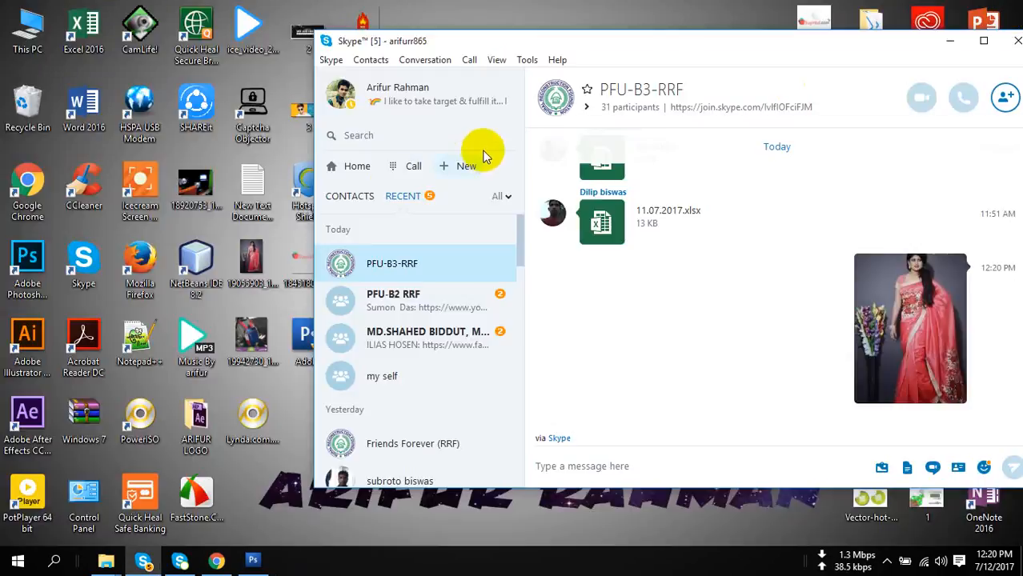
Open the Work folder on the MULTIMEDIA (G:) drive in File Explorer
{"action": "double_click", "coordinate": [28, 32]}
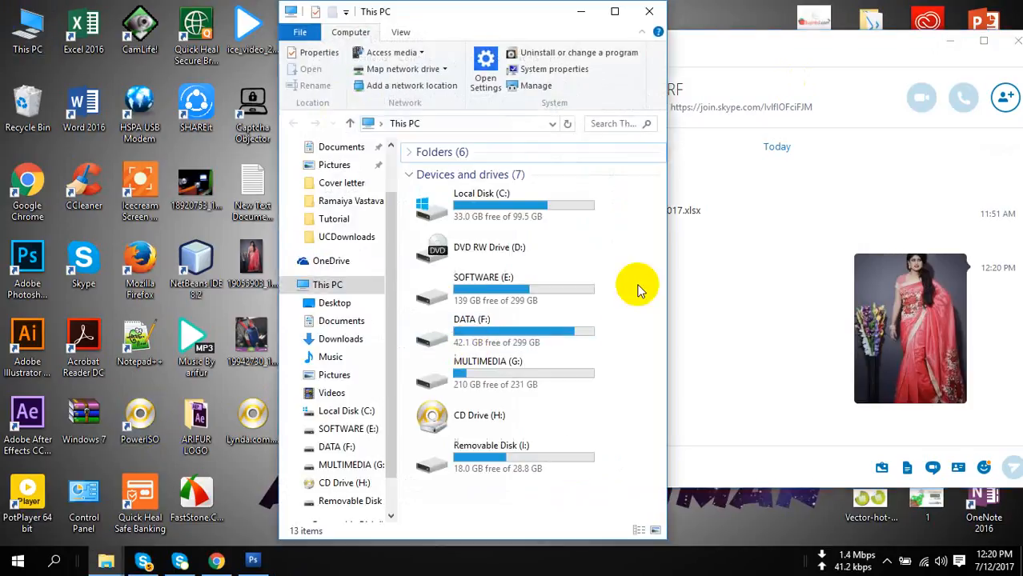
{"action": "left_click", "coordinate": [352, 466]}
{"action": "double_click", "coordinate": [436, 263]}
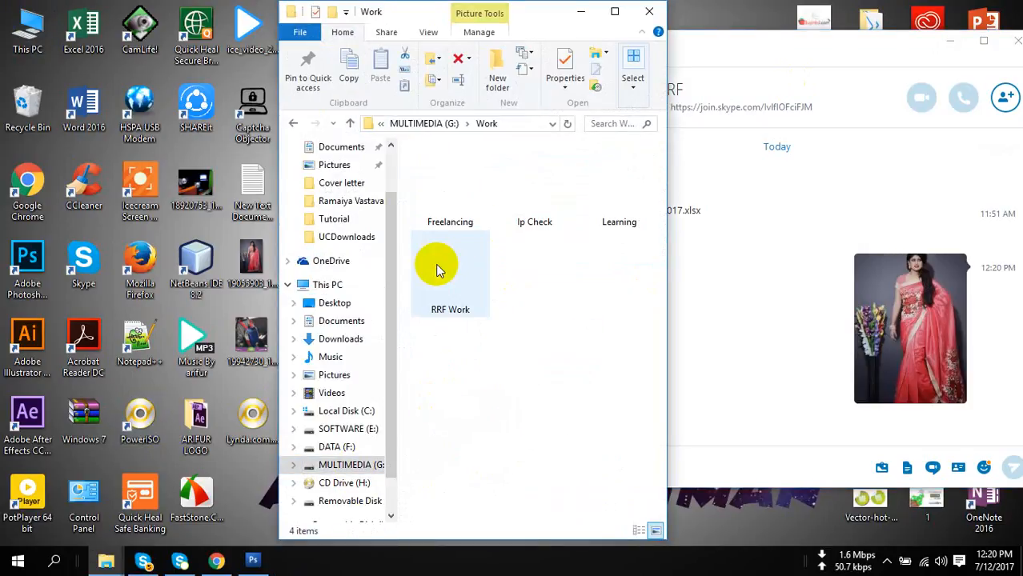
{"action": "double_click", "coordinate": [458, 282]}
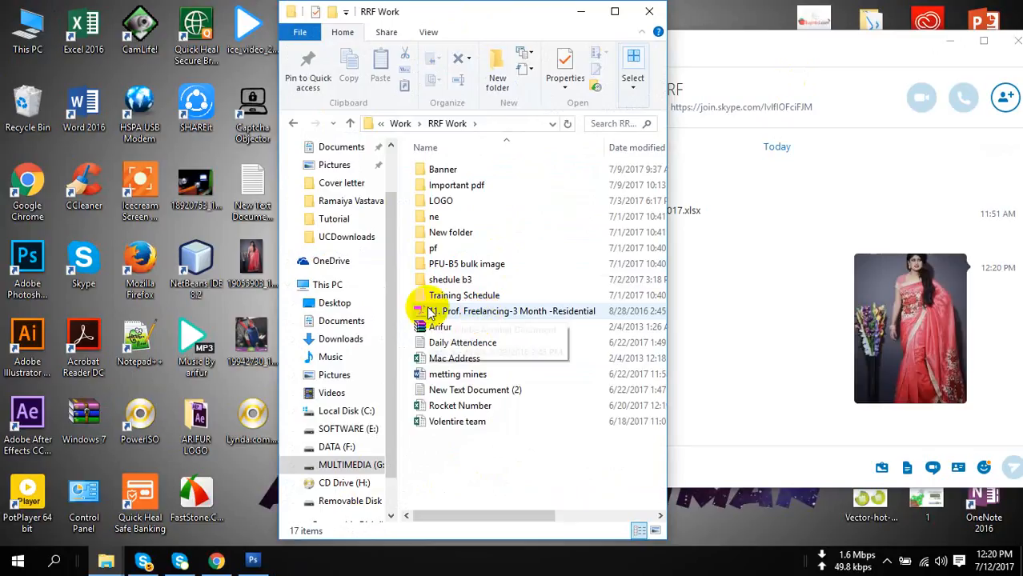
{"action": "left_click", "coordinate": [400, 123]}
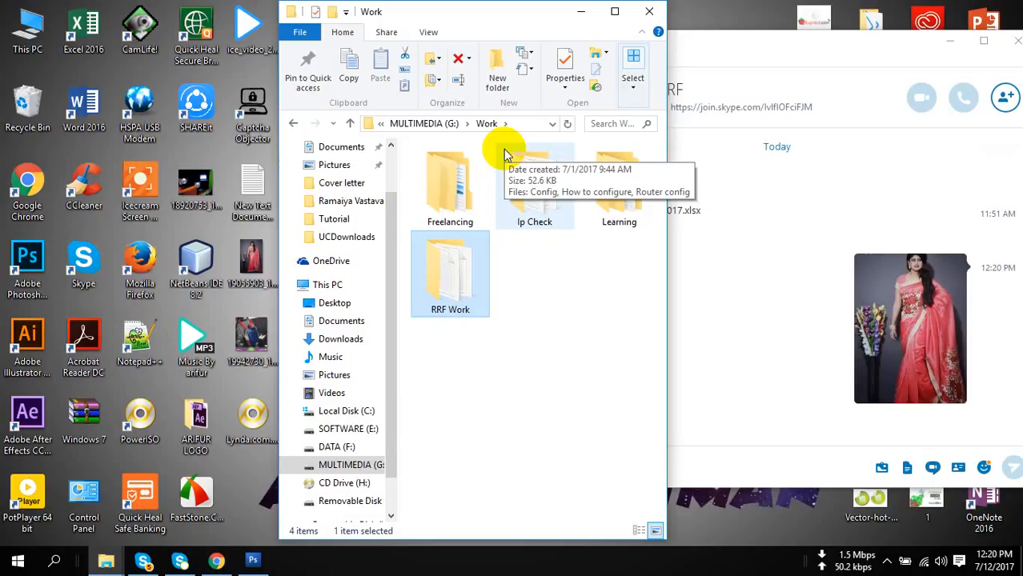
{"action": "double_click", "coordinate": [439, 284]}
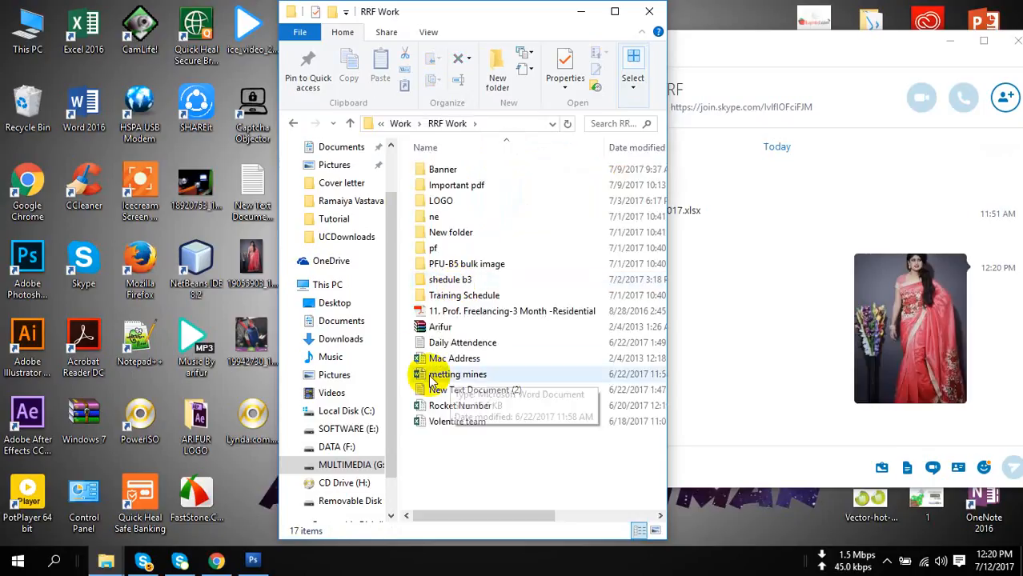
{"action": "left_click", "coordinate": [402, 124]}
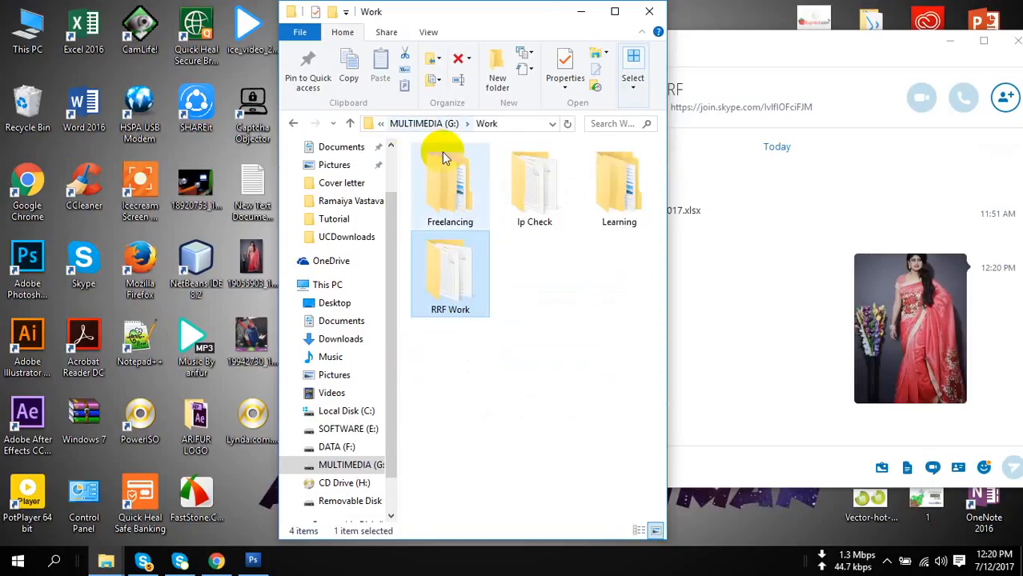
Open the Upwork folder inside the Freelancing folder
{"action": "left_click", "coordinate": [457, 203]}
{"action": "double_click", "coordinate": [456, 202]}
{"action": "double_click", "coordinate": [463, 264]}
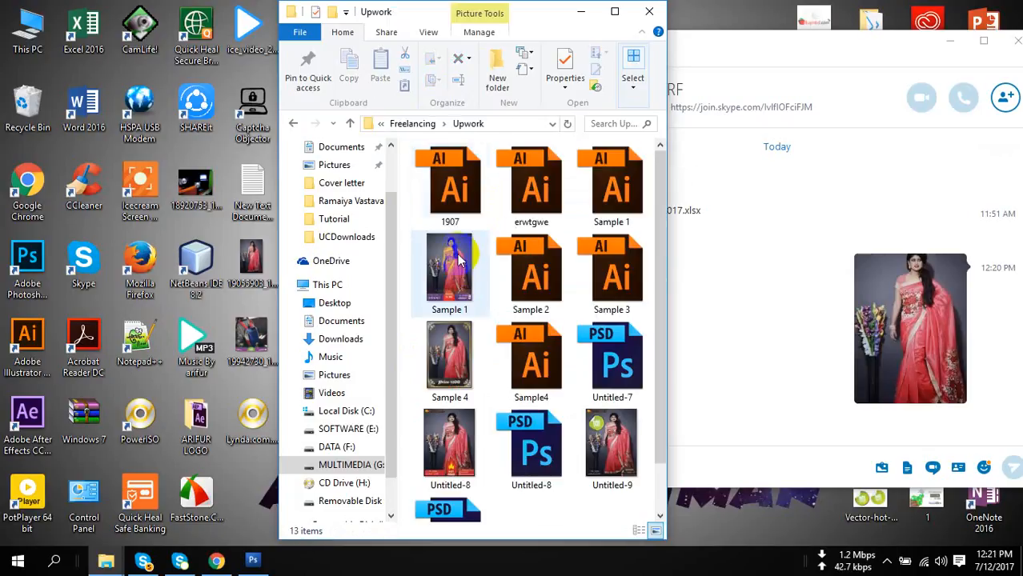
View the finished saree banner designs Untitled-9, Untitled-8, Sample 4 and Sample 1, and close the image viewer and folder window
{"action": "double_click", "coordinate": [613, 450]}
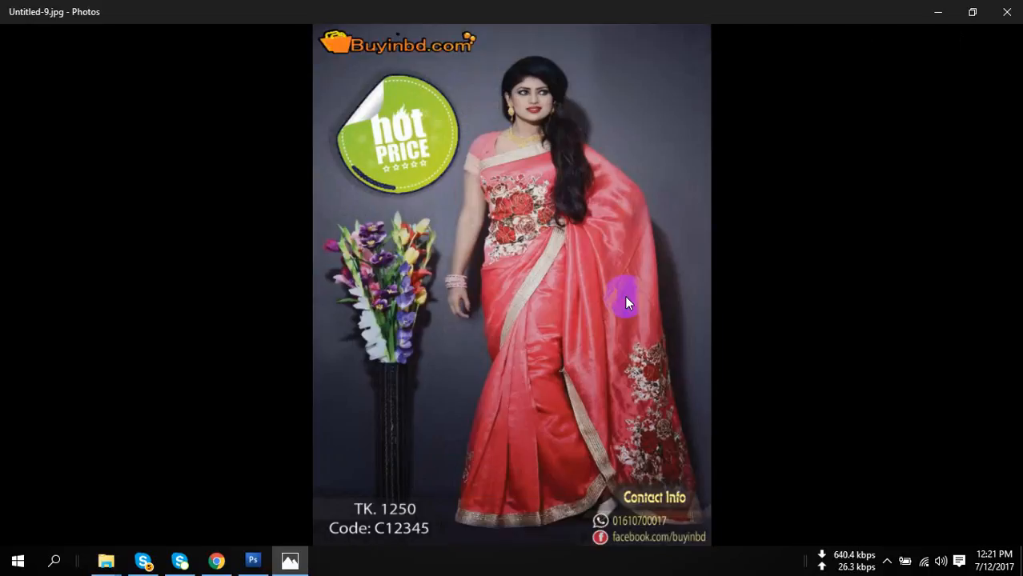
{"action": "key", "text": "Left"}
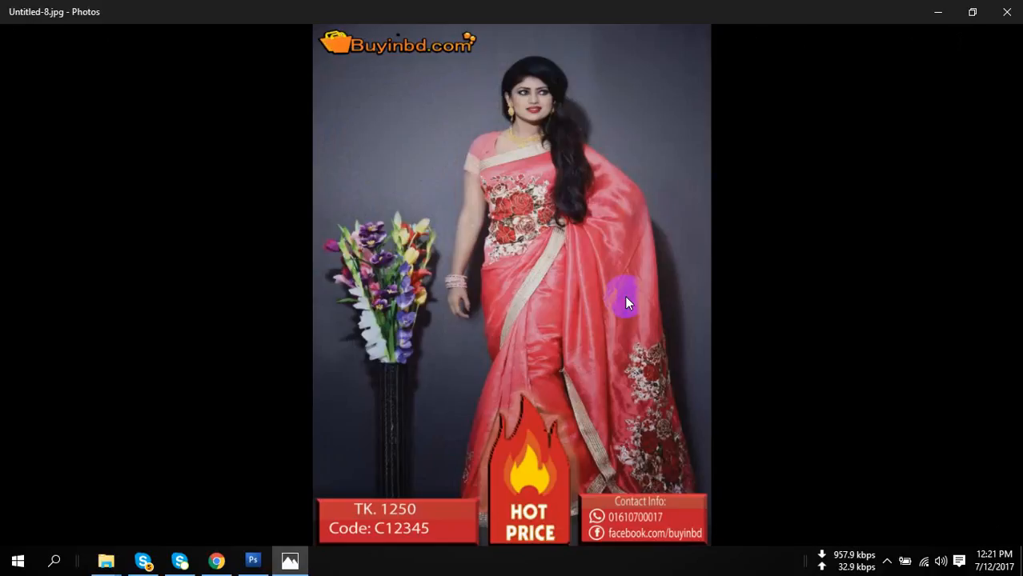
{"action": "key", "text": "Right"}
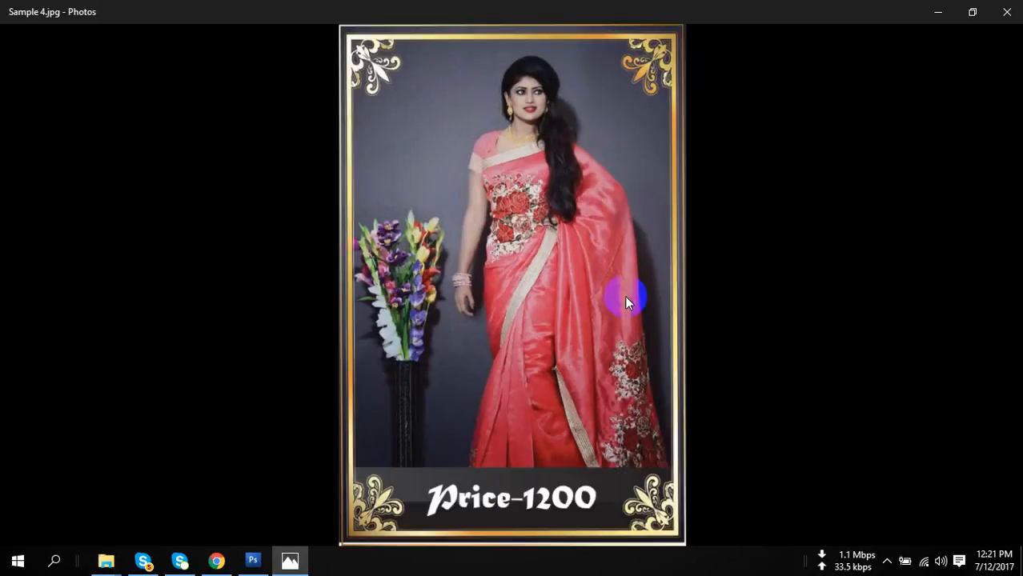
{"action": "key", "text": "Right"}
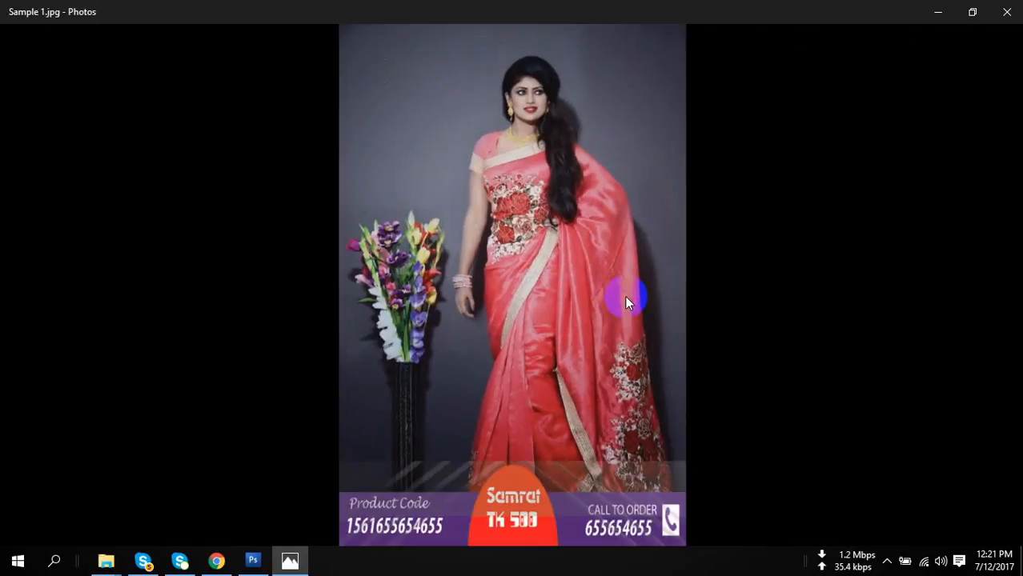
{"action": "left_click", "coordinate": [1005, 11]}
{"action": "left_click", "coordinate": [650, 12]}
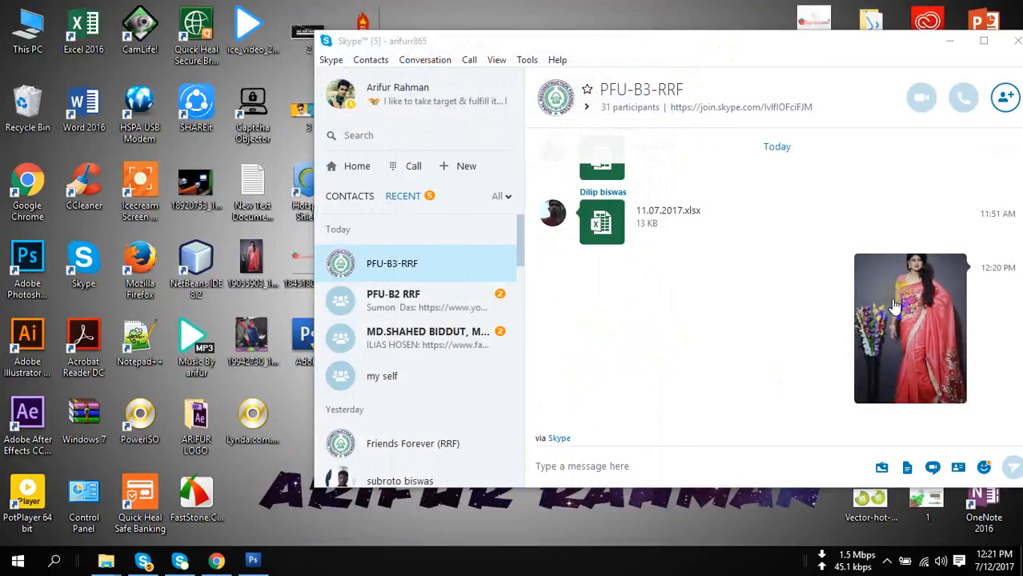
{"action": "left_click", "coordinate": [909, 383]}
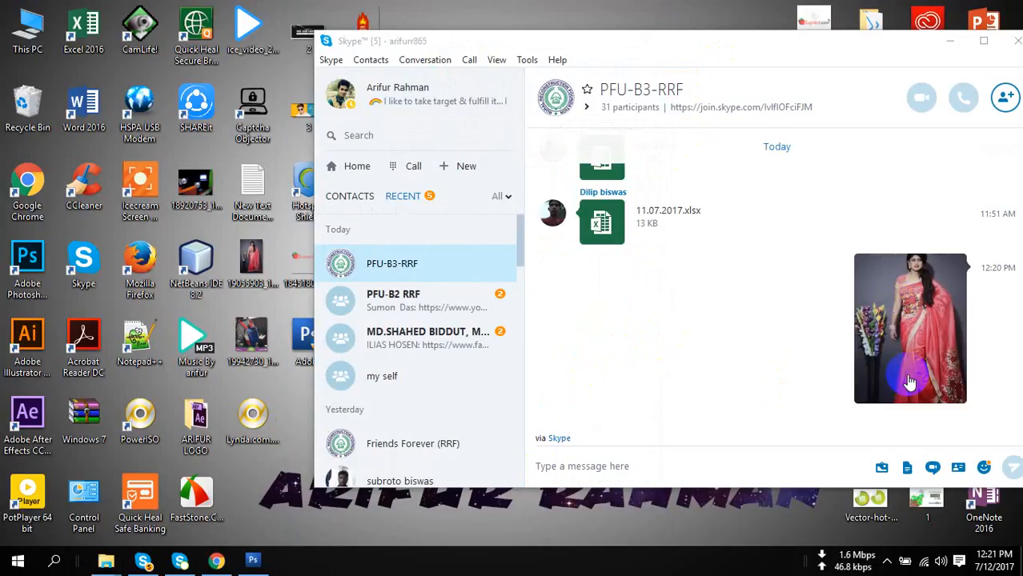
{"action": "right_click", "coordinate": [889, 352]}
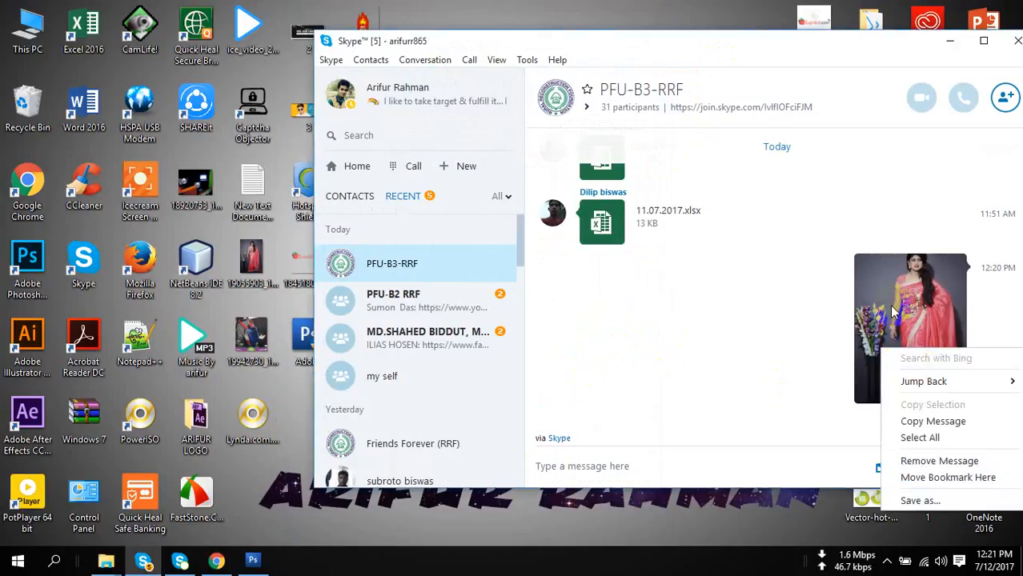
{"action": "left_click", "coordinate": [722, 302]}
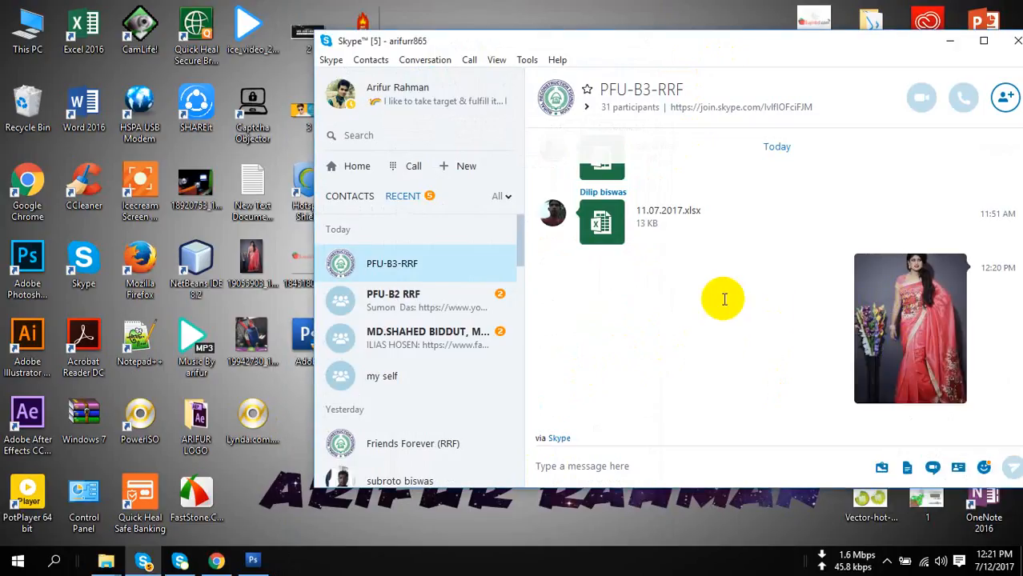
{"action": "right_click", "coordinate": [897, 312]}
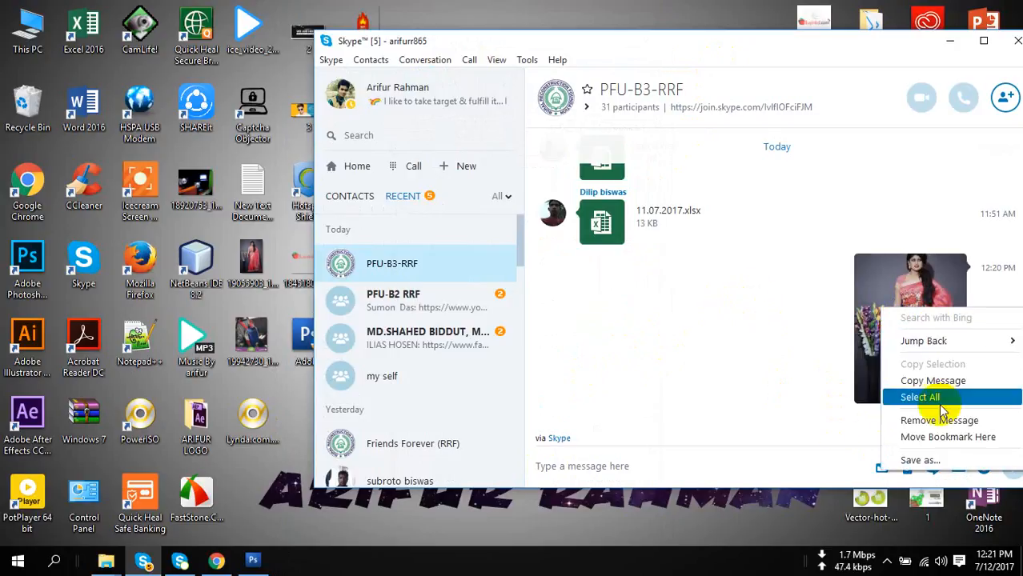
{"action": "left_click", "coordinate": [940, 462]}
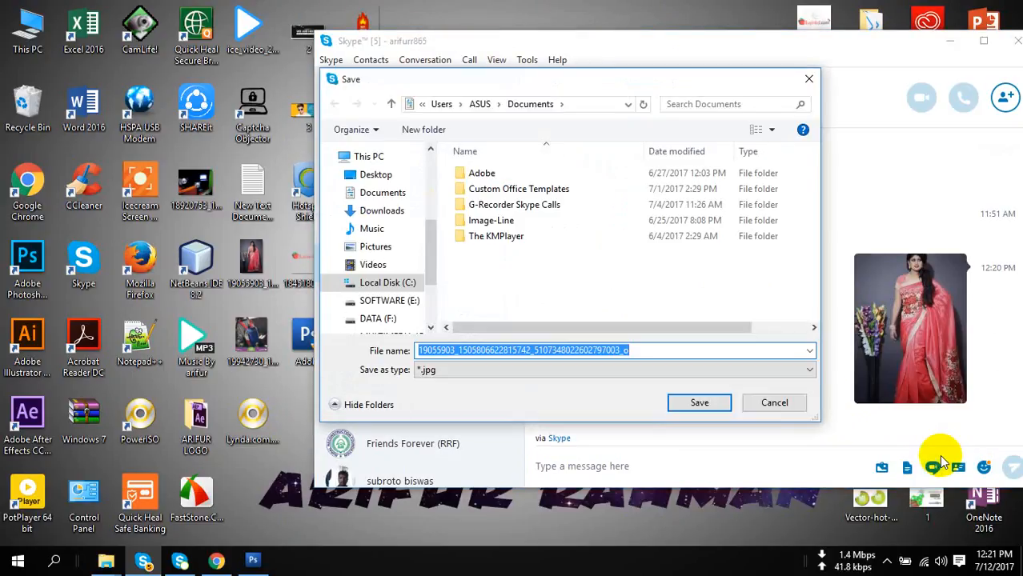
{"action": "left_click", "coordinate": [774, 403]}
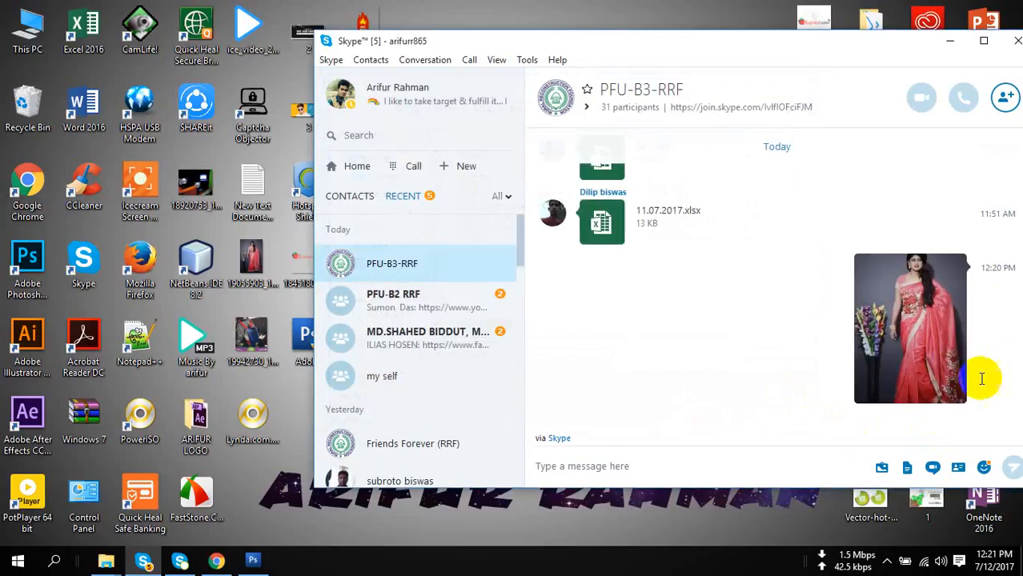
Save the red saree photo from the group chat to the Desktop as a .jpg file
{"action": "right_click", "coordinate": [932, 341]}
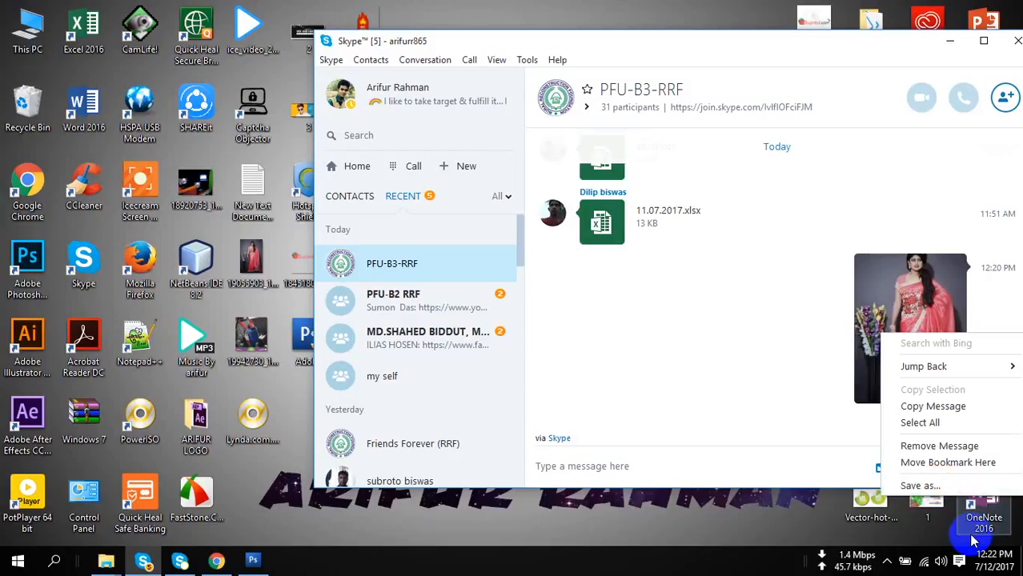
{"action": "left_click", "coordinate": [921, 485]}
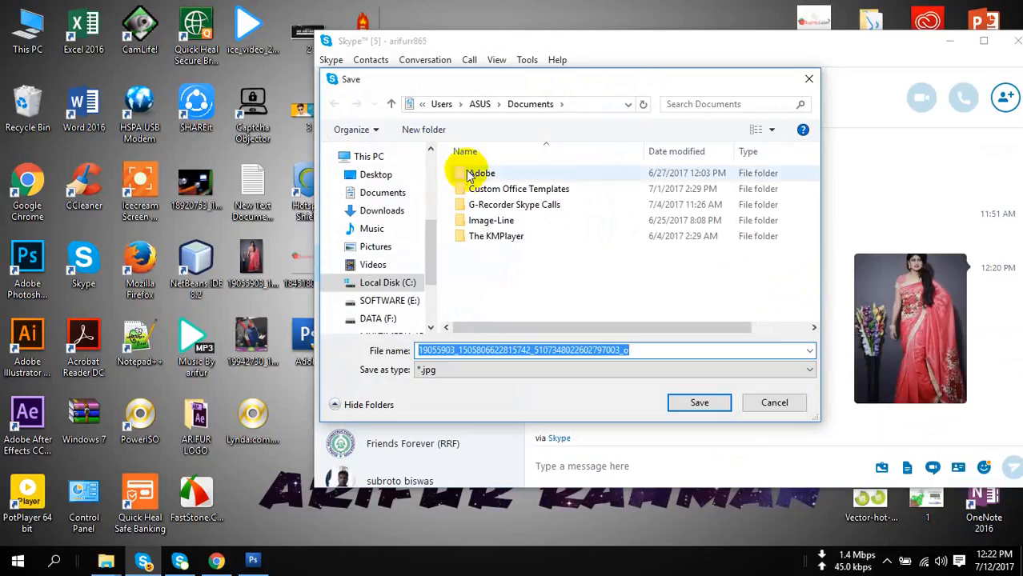
{"action": "left_click", "coordinate": [376, 176]}
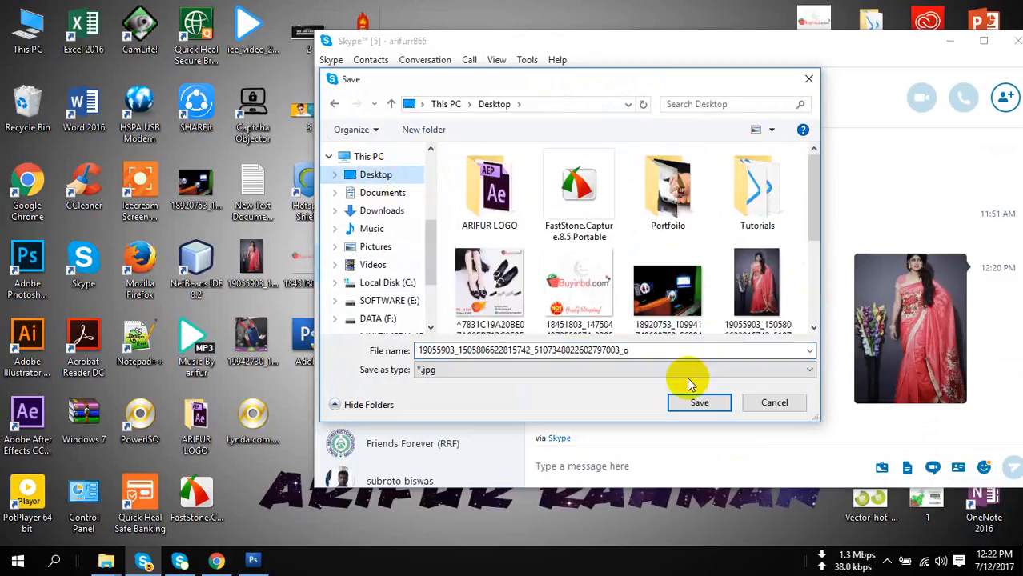
{"action": "left_click", "coordinate": [695, 404]}
{"action": "left_click", "coordinate": [599, 286]}
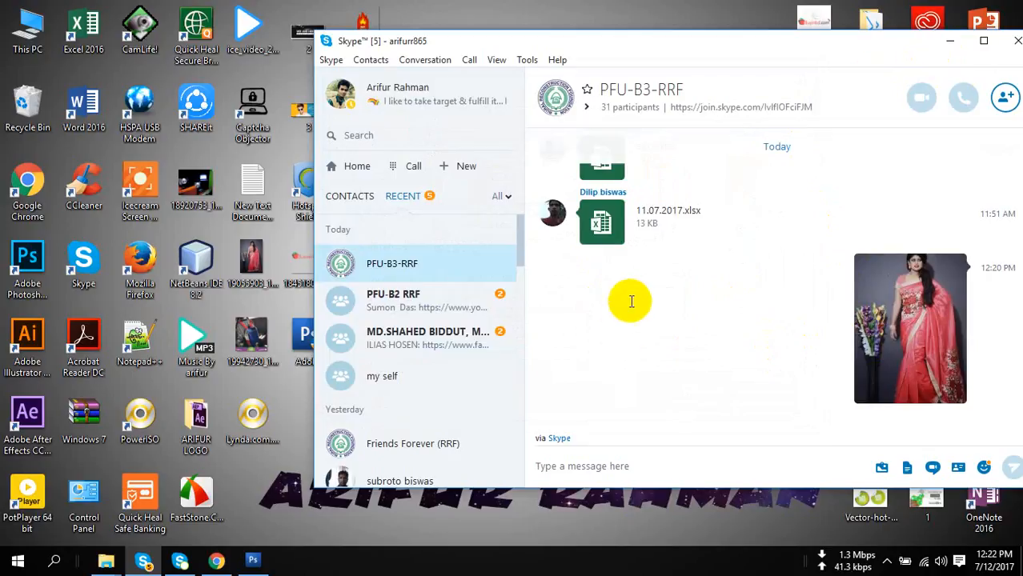
Switch to Photoshop, open the red saree JPG from the Desktop through the empty workspace, and close the image
{"action": "left_click", "coordinate": [252, 561]}
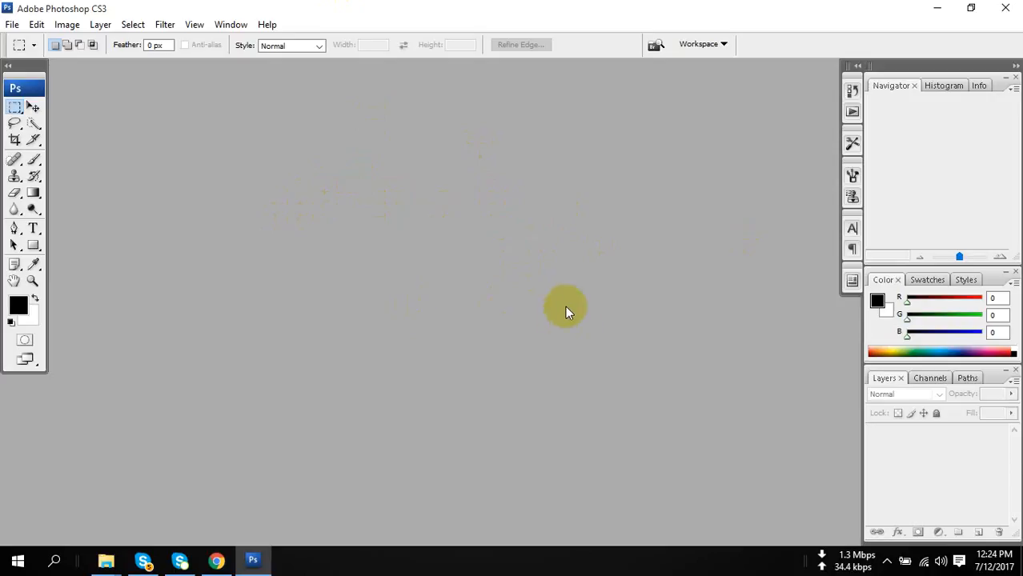
{"action": "double_click", "coordinate": [490, 219]}
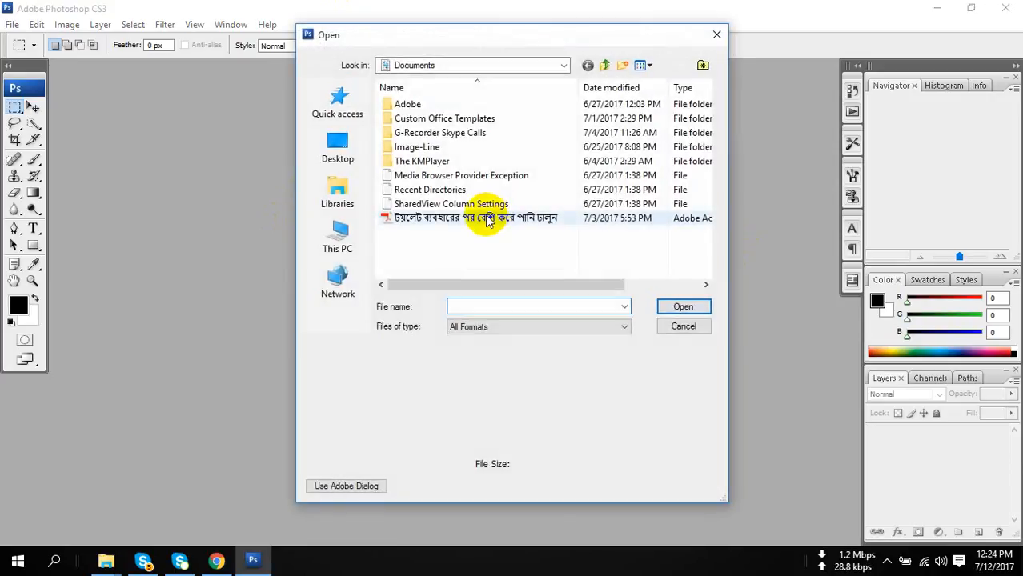
{"action": "left_click", "coordinate": [359, 158]}
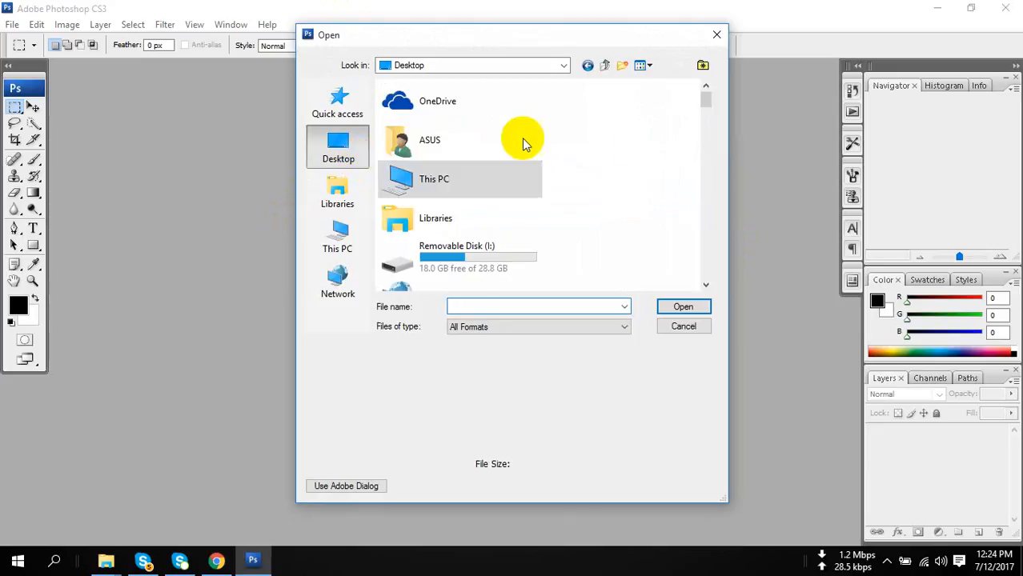
{"action": "scroll", "coordinate": [576, 144], "scroll_direction": "down", "scroll_amount": 3}
{"action": "scroll", "coordinate": [644, 156], "scroll_direction": "down", "scroll_amount": 15}
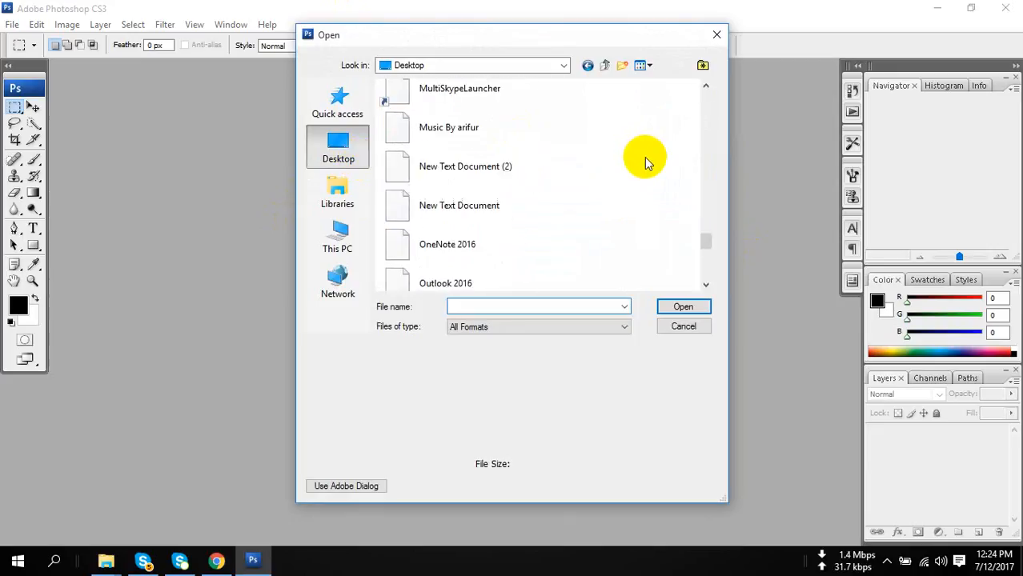
{"action": "scroll", "coordinate": [596, 193], "scroll_direction": "up", "scroll_amount": 5}
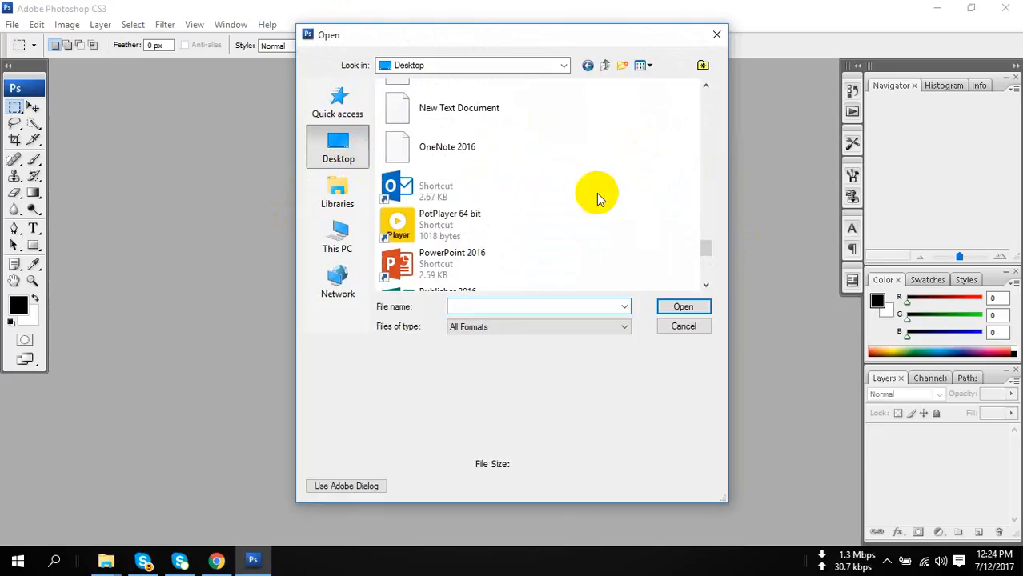
{"action": "scroll", "coordinate": [596, 193], "scroll_direction": "up", "scroll_amount": 4}
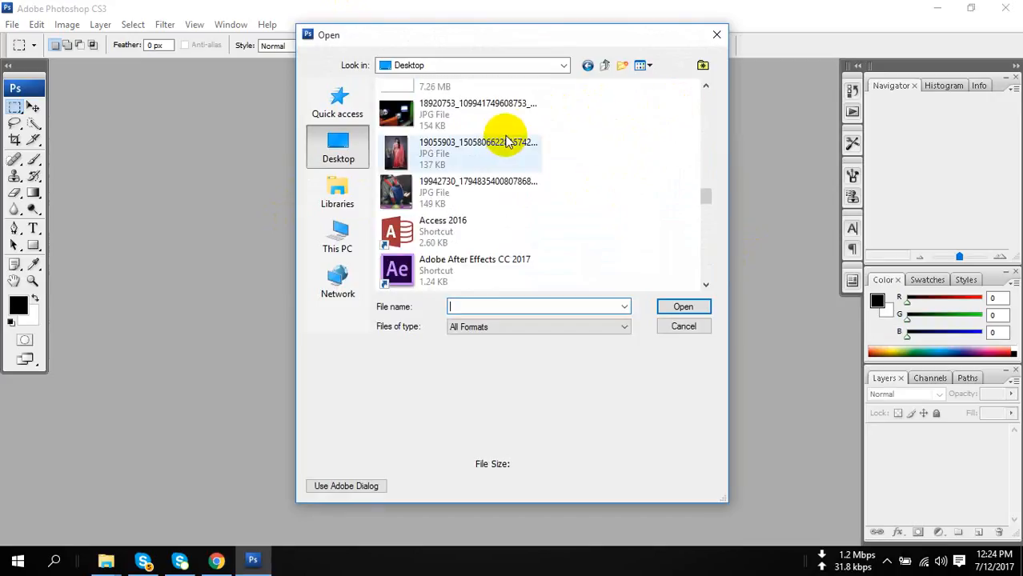
{"action": "double_click", "coordinate": [466, 152]}
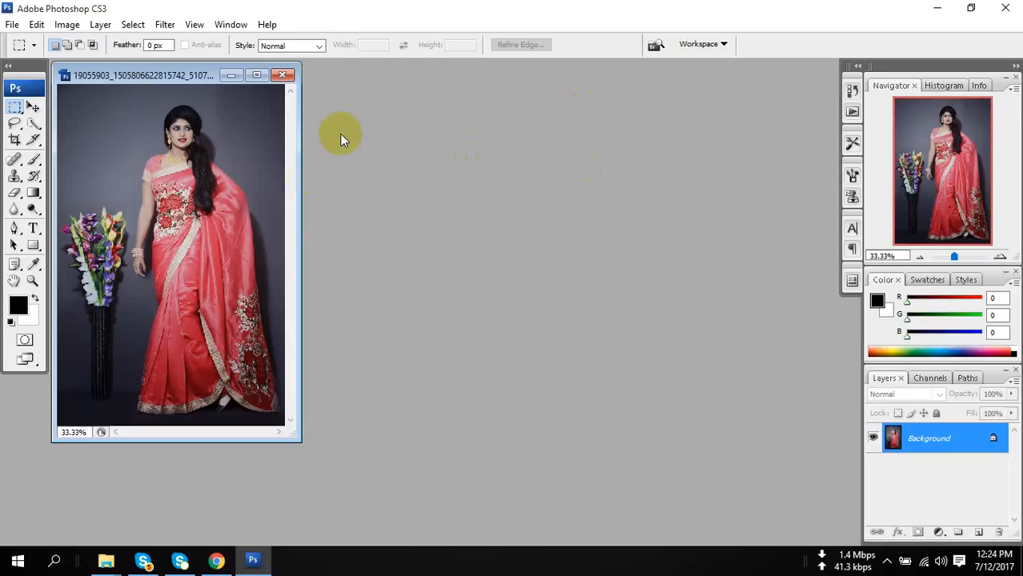
{"action": "left_click", "coordinate": [282, 75]}
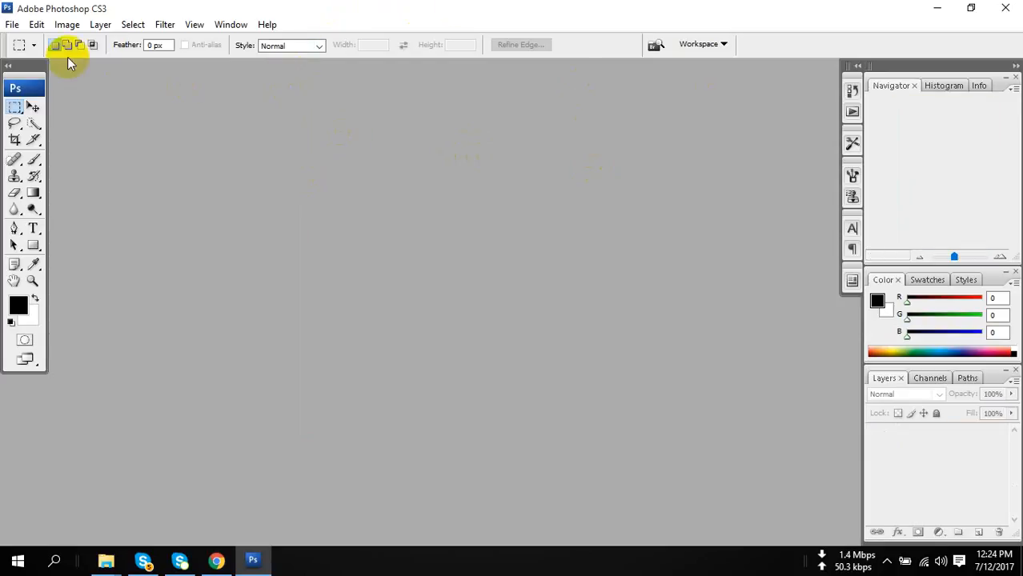
Open the red saree photo from the Desktop again using the File > Open command, and close the image
{"action": "left_click", "coordinate": [14, 26]}
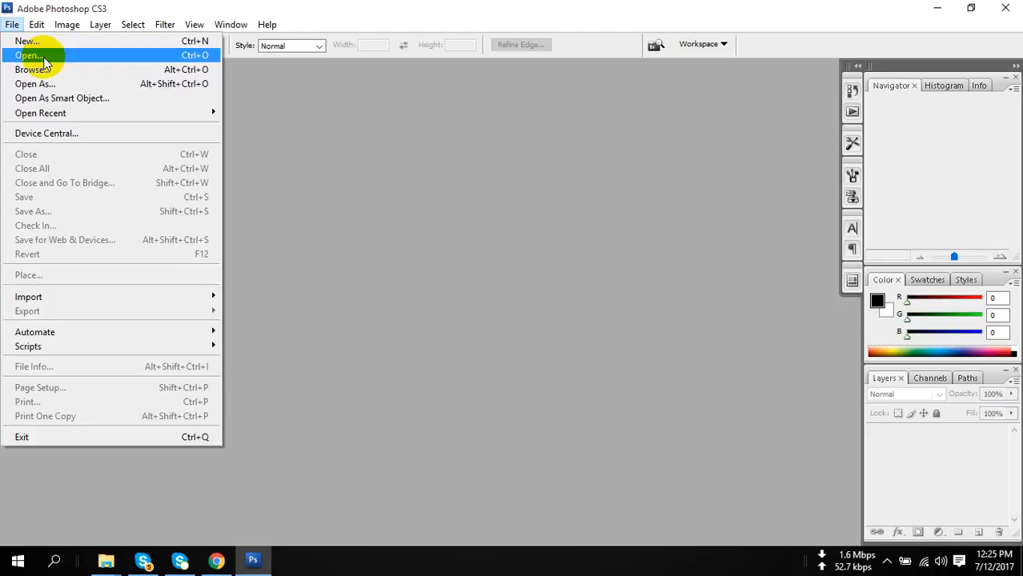
{"action": "left_click", "coordinate": [43, 57]}
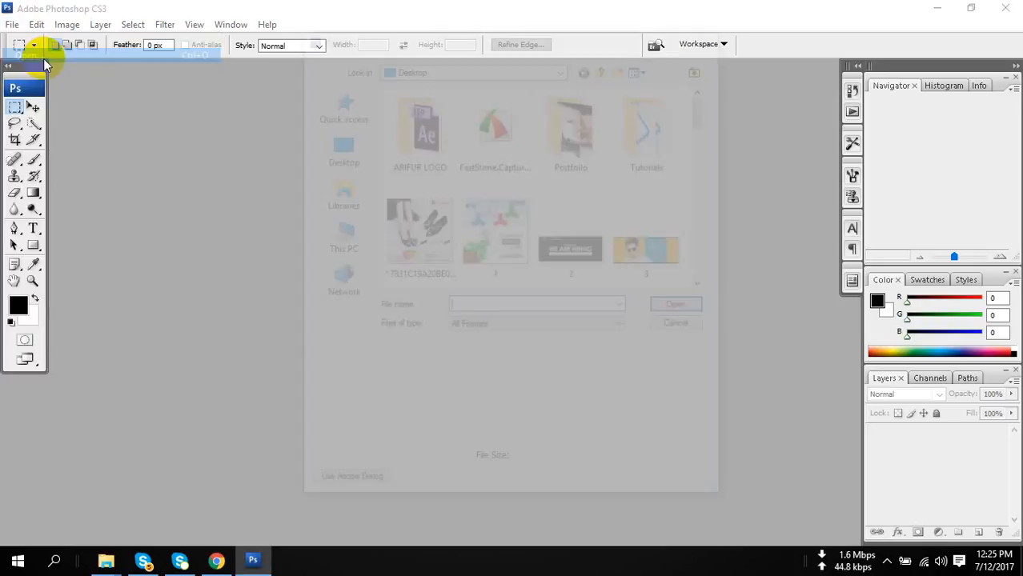
{"action": "scroll", "coordinate": [605, 207], "scroll_direction": "up", "scroll_amount": 5}
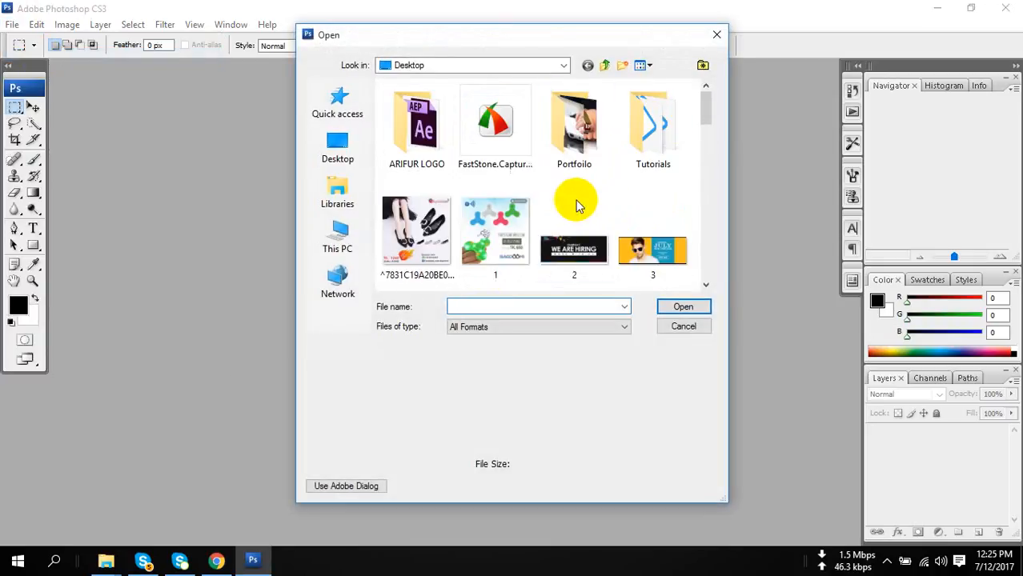
{"action": "scroll", "coordinate": [592, 204], "scroll_direction": "down", "scroll_amount": 2}
{"action": "double_click", "coordinate": [655, 137]}
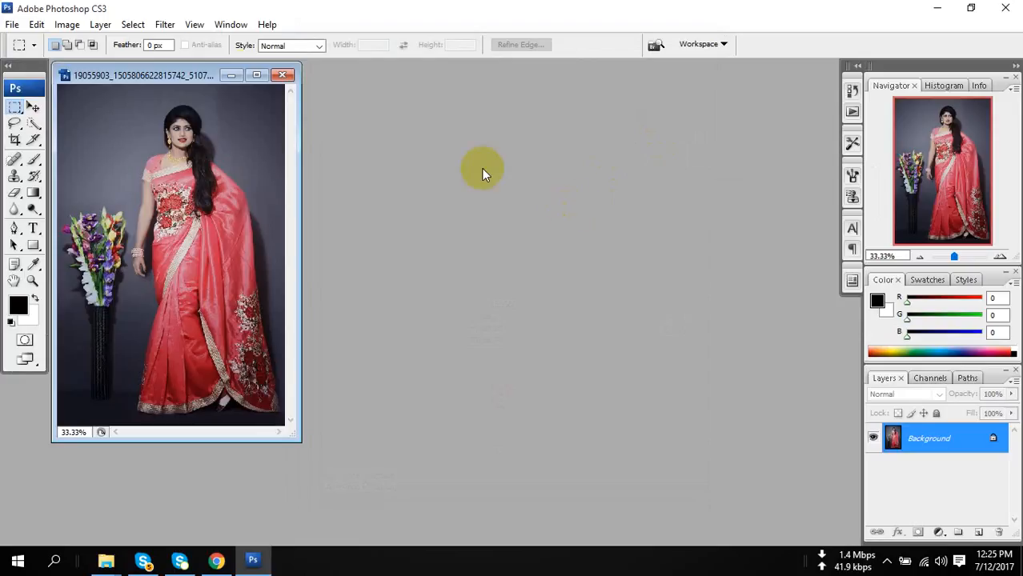
{"action": "left_click", "coordinate": [293, 74]}
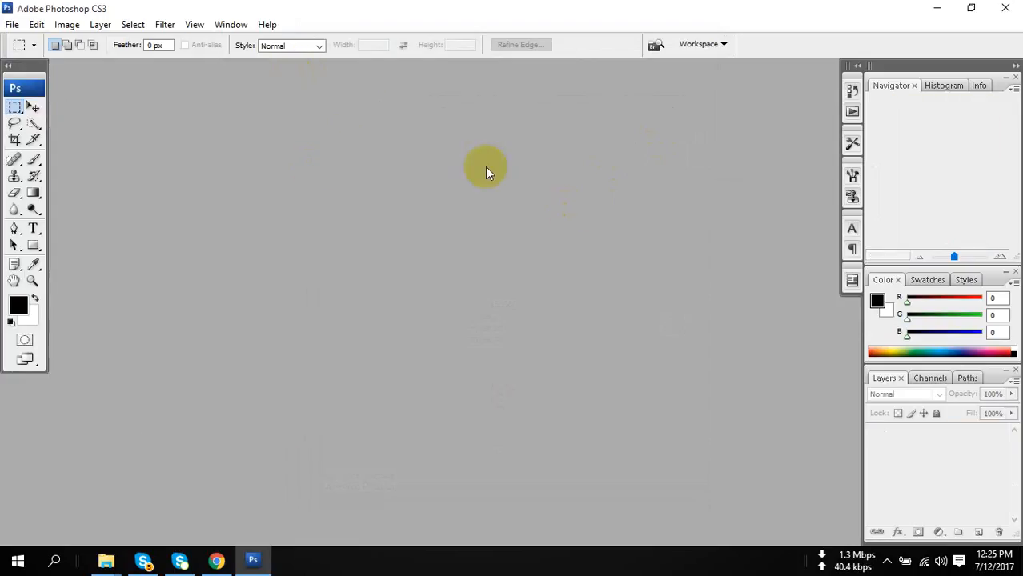
Bring up Photoshop's Open dialog from the empty workspace and launch Paint through a Windows search
{"action": "double_click", "coordinate": [487, 171]}
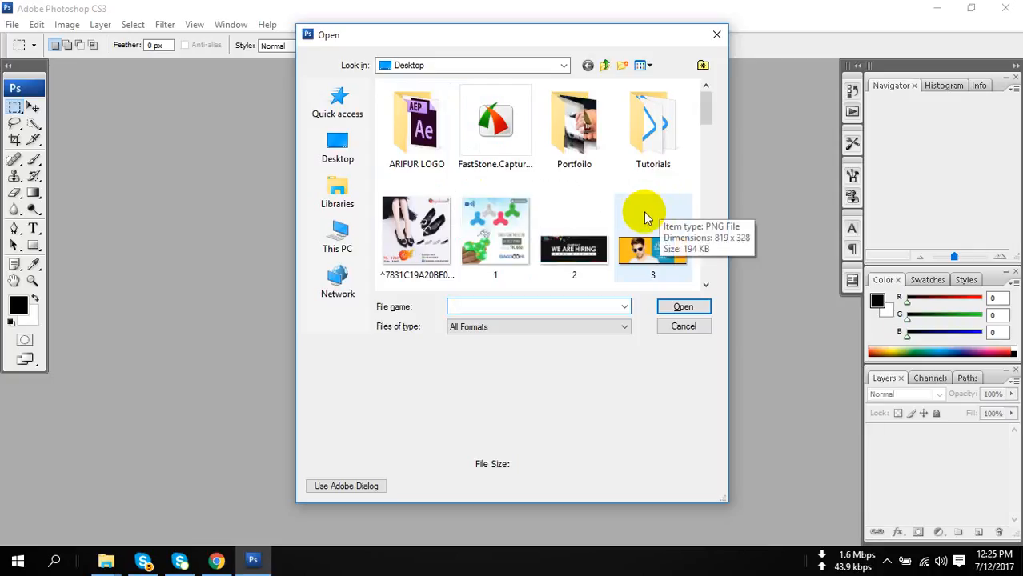
{"action": "left_click", "coordinate": [56, 563]}
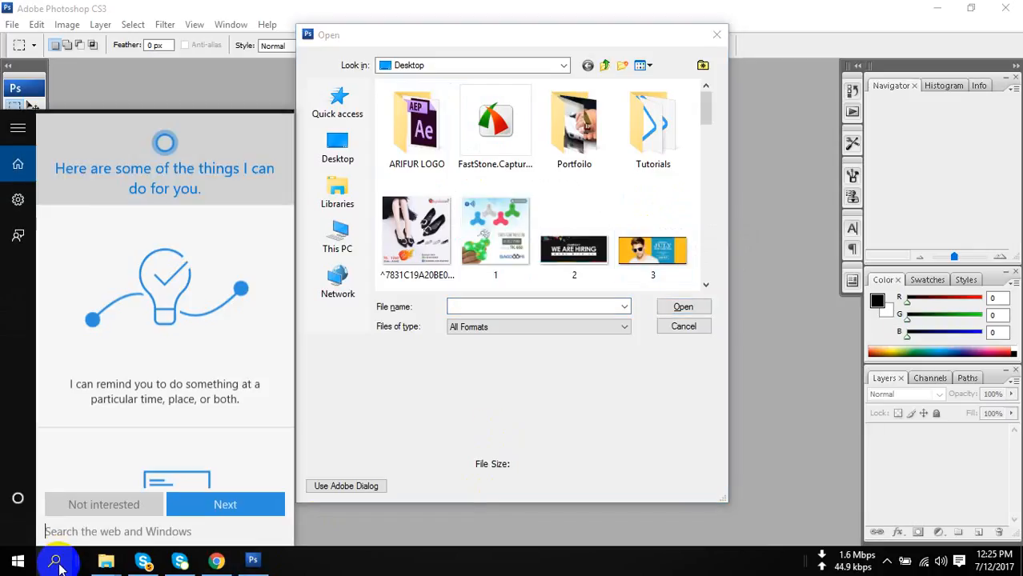
{"action": "type", "text": "PAINT"}
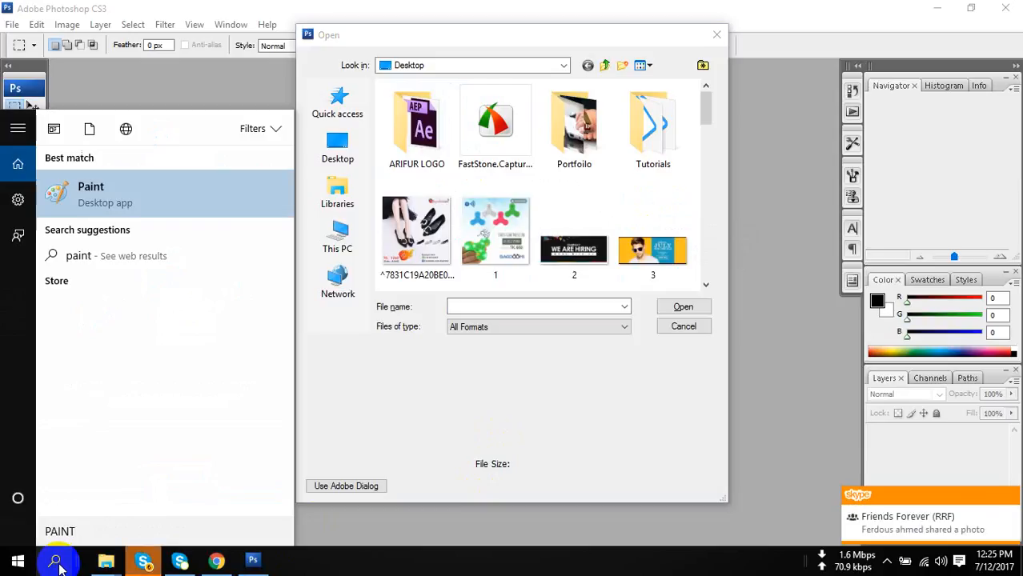
{"action": "key", "text": "Return"}
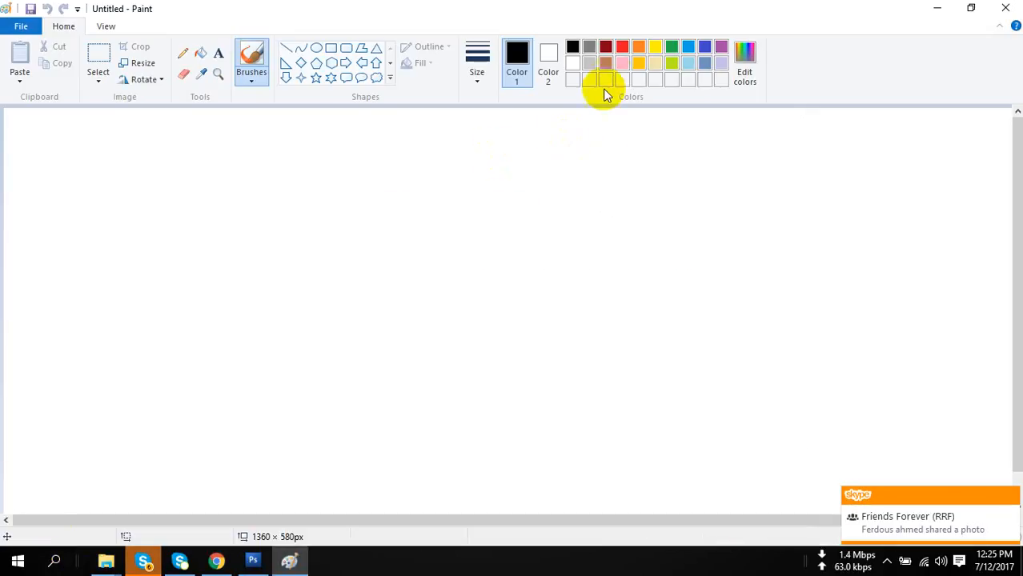
Create an empty text box about 899 × 321 px across the upper middle of the canvas
{"action": "left_click", "coordinate": [218, 53]}
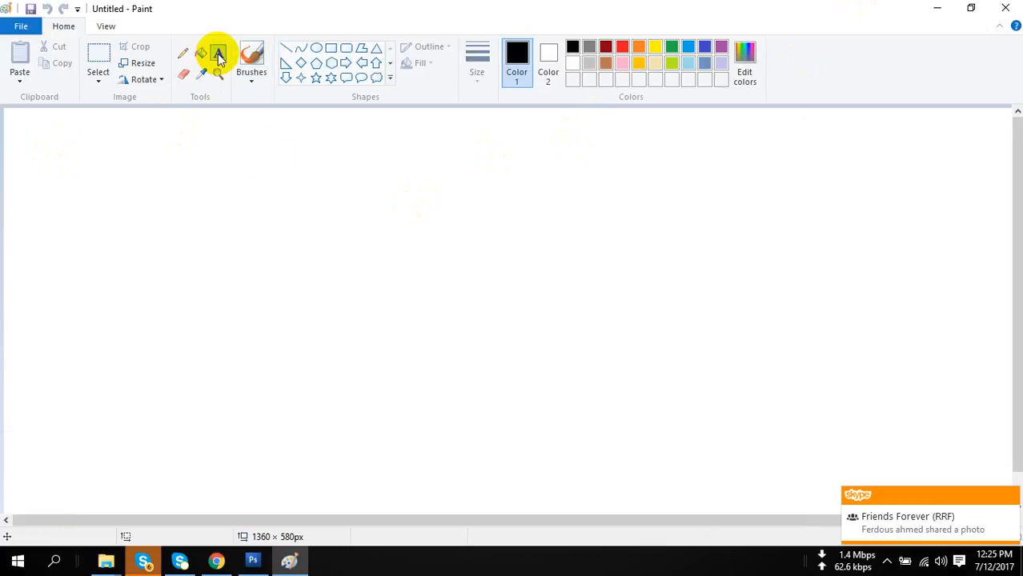
{"action": "left_click_drag", "start_coordinate": [158, 148], "coordinate": [831, 388]}
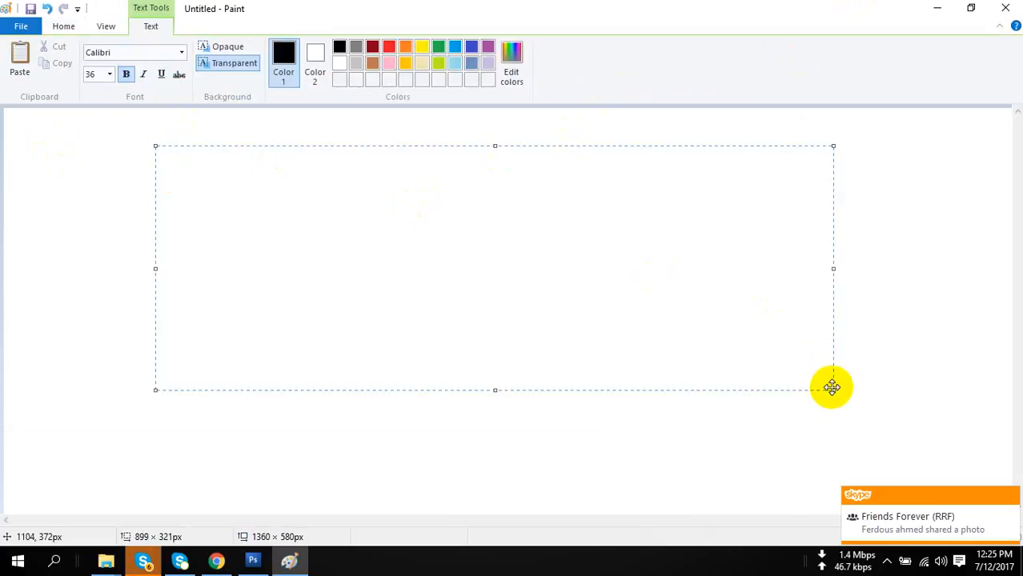
{"action": "type", "text": "foR"}
{"action": "key", "text": "BackSpace"}
{"action": "key", "text": "BackSpace"}
{"action": "key", "text": "BackSpace"}
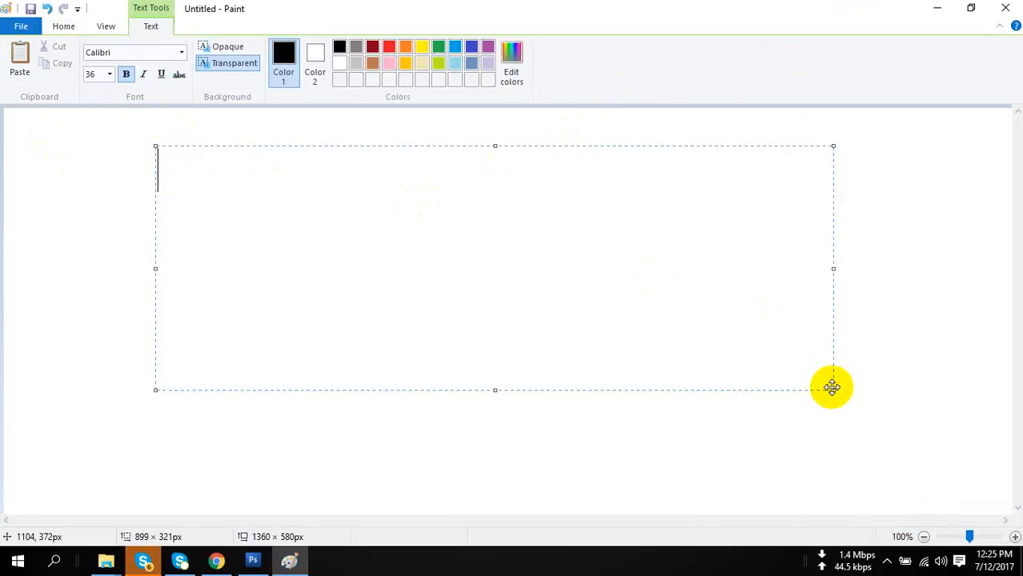
Write "For Open a picture on photoshop" as the first line of the text box and start a new line
{"action": "type", "text": "For Opwn"}
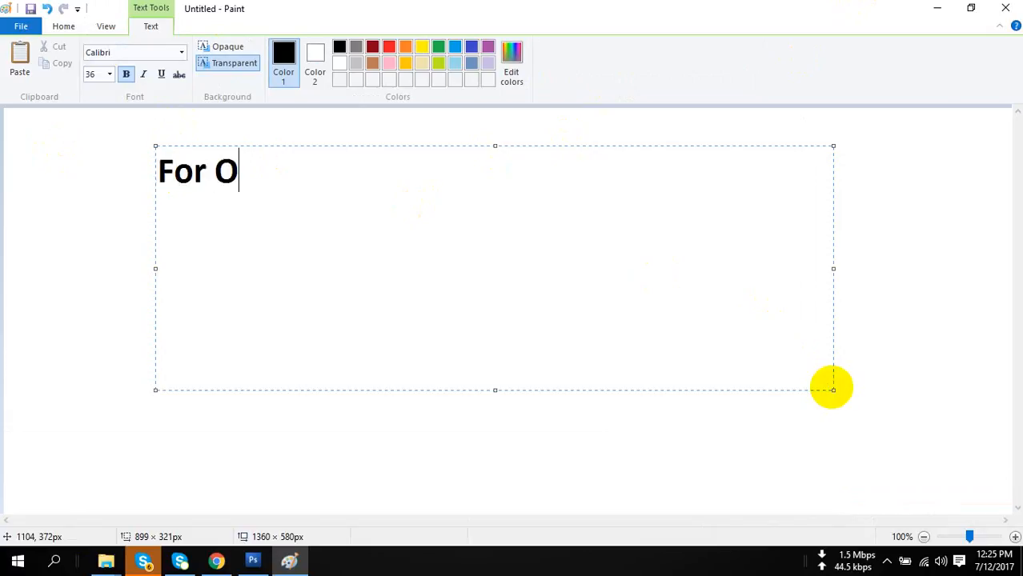
{"action": "key", "text": "BackSpace"}
{"action": "key", "text": "BackSpace"}
{"action": "type", "text": "en "}
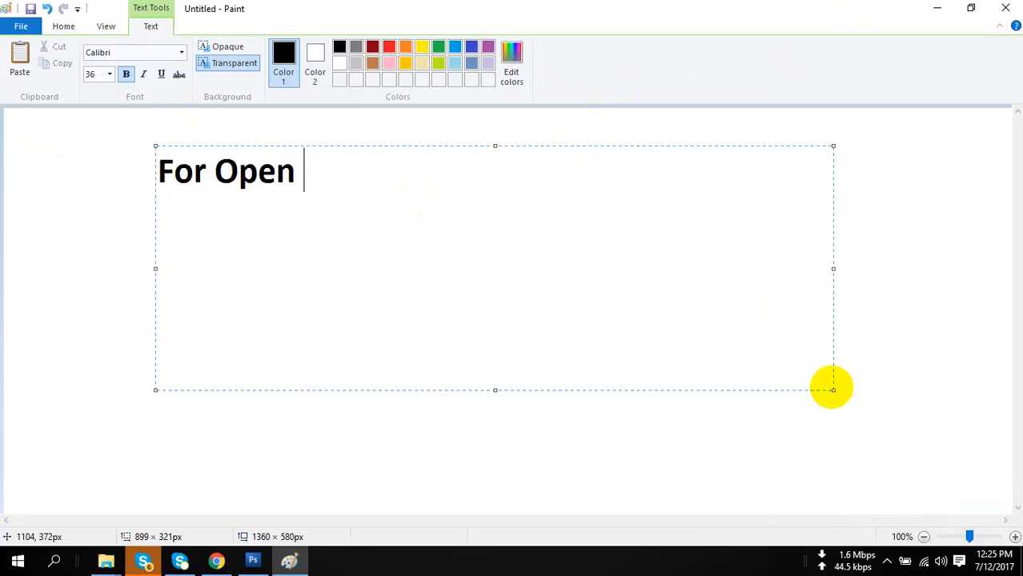
{"action": "type", "text": "a pi"}
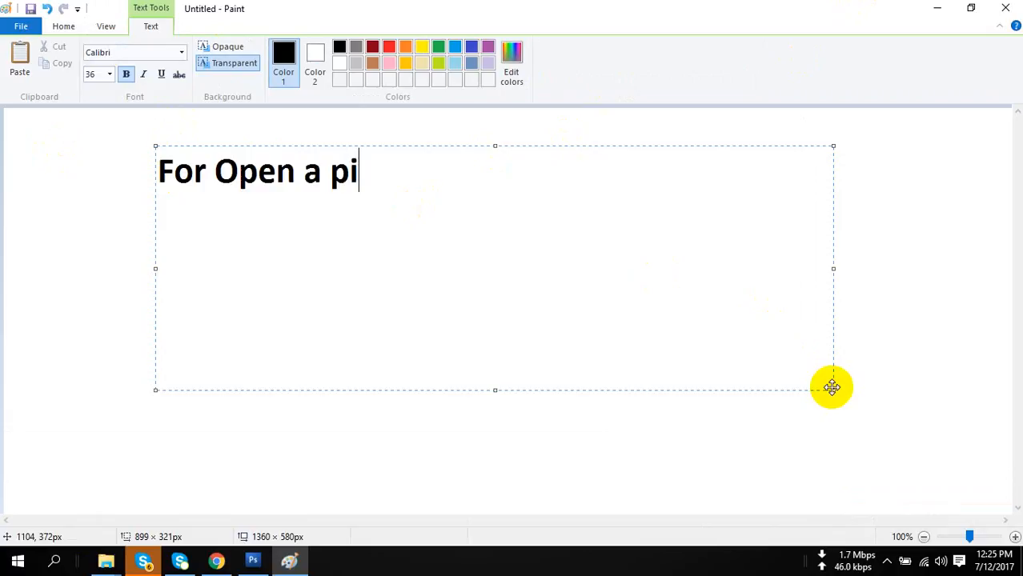
{"action": "key", "text": "BackSpace"}
{"action": "type", "text": "ictu"}
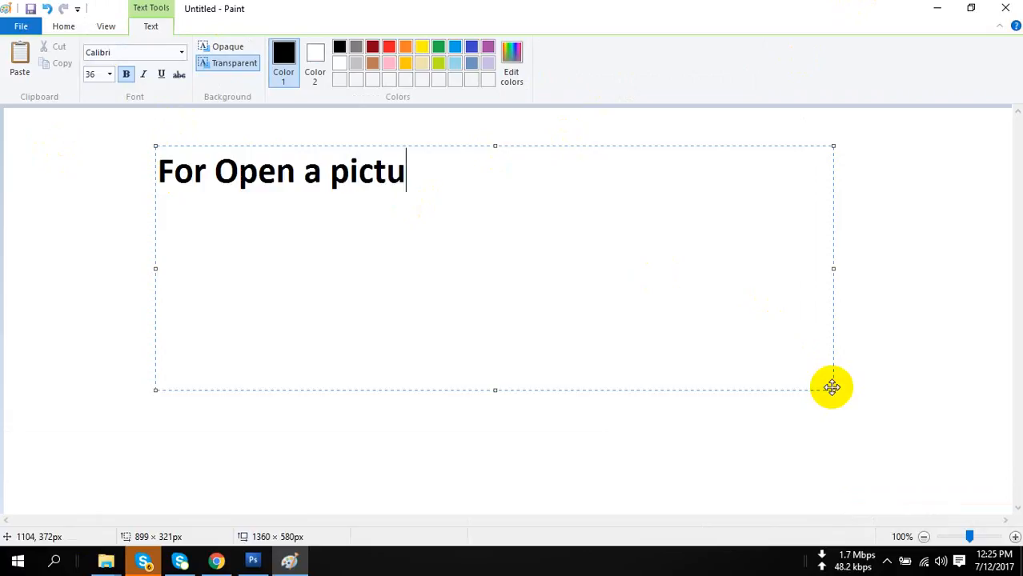
{"action": "type", "text": "re on pho"}
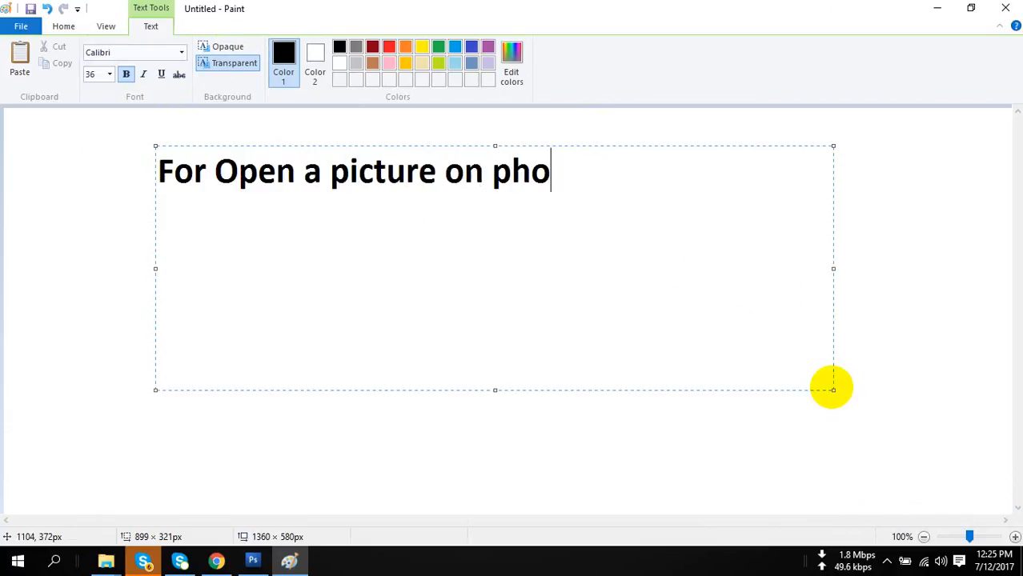
{"action": "type", "text": "toshop"}
{"action": "key", "text": "Return"}
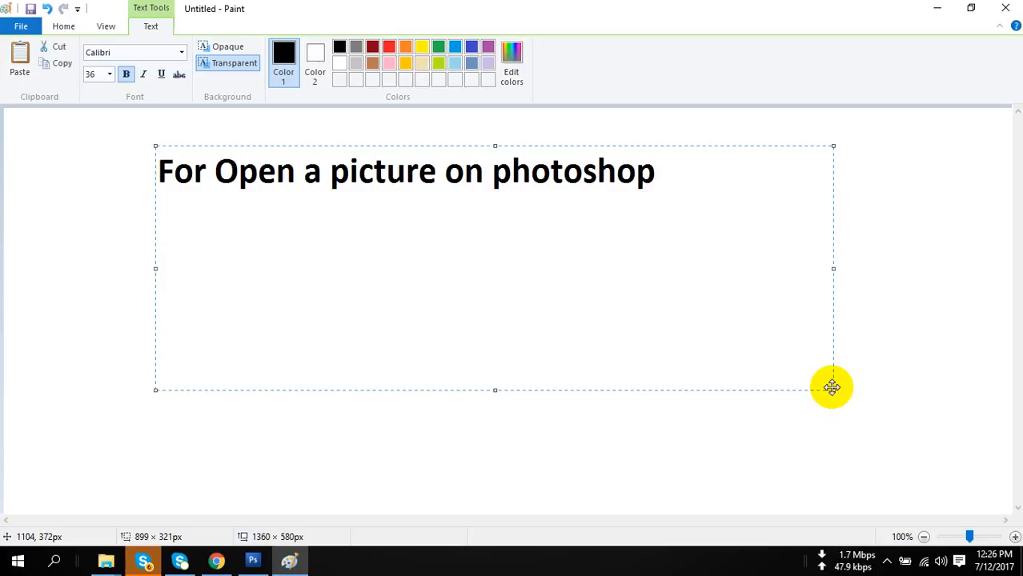
Write "Press Ctrl+o" as the second line of the note and commit the text to the canvas
{"action": "type", "text": "p"}
{"action": "key", "text": "BackSpace"}
{"action": "type", "text": "PO"}
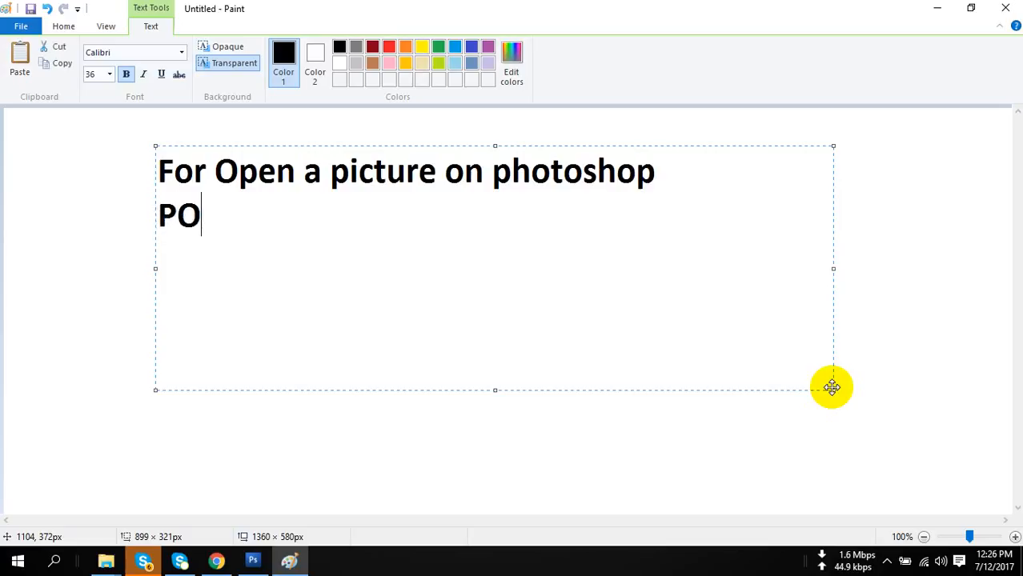
{"action": "key", "text": "BackSpace"}
{"action": "type", "text": "ress O"}
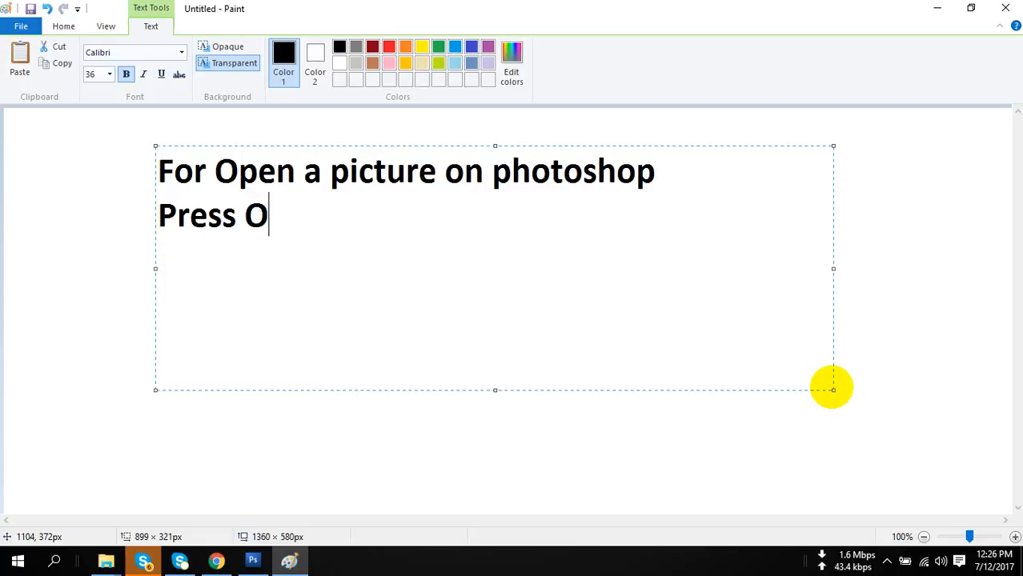
{"action": "key", "text": "BackSpace"}
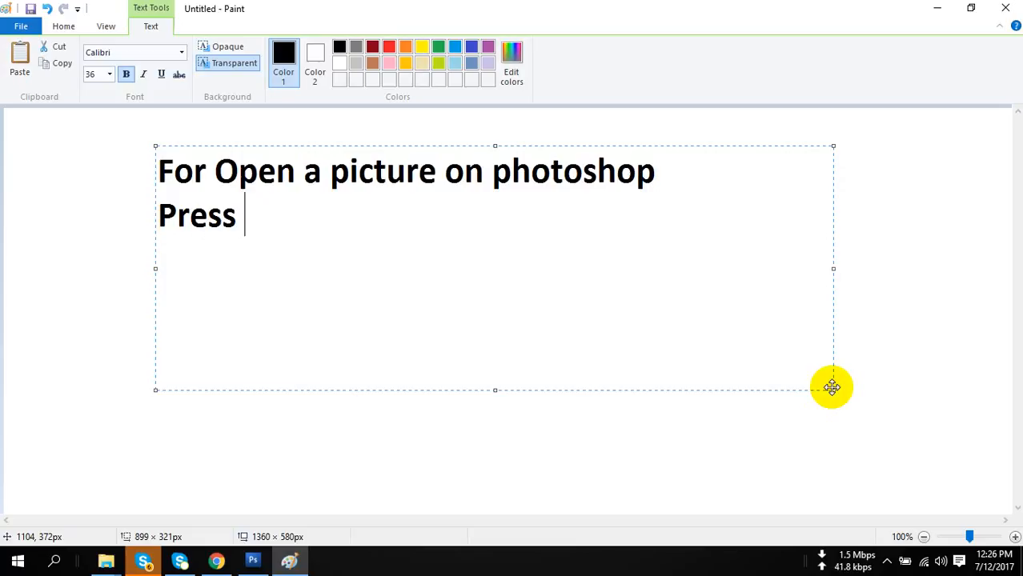
{"action": "type", "text": "Ctr"}
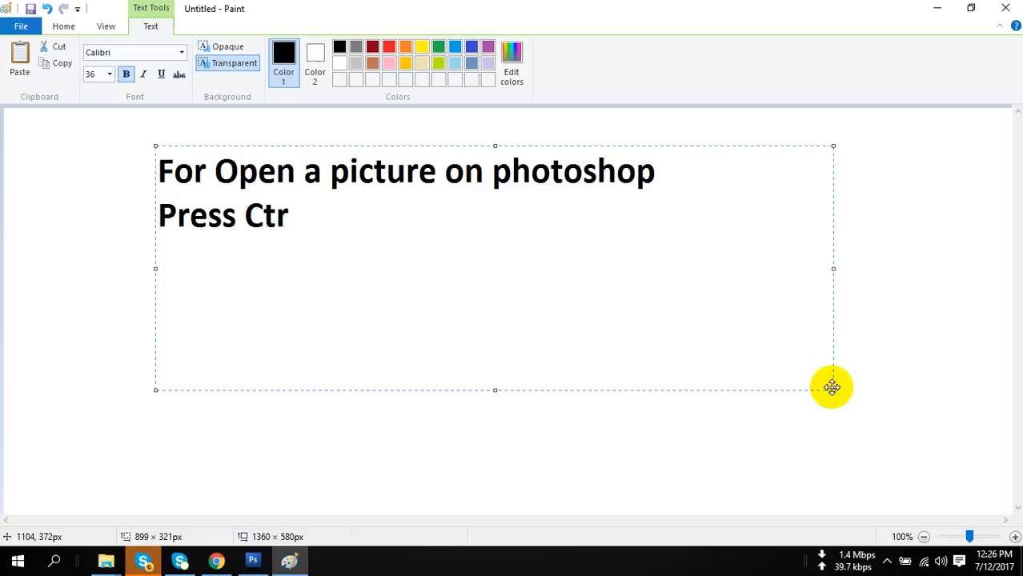
{"action": "type", "text": "l+"}
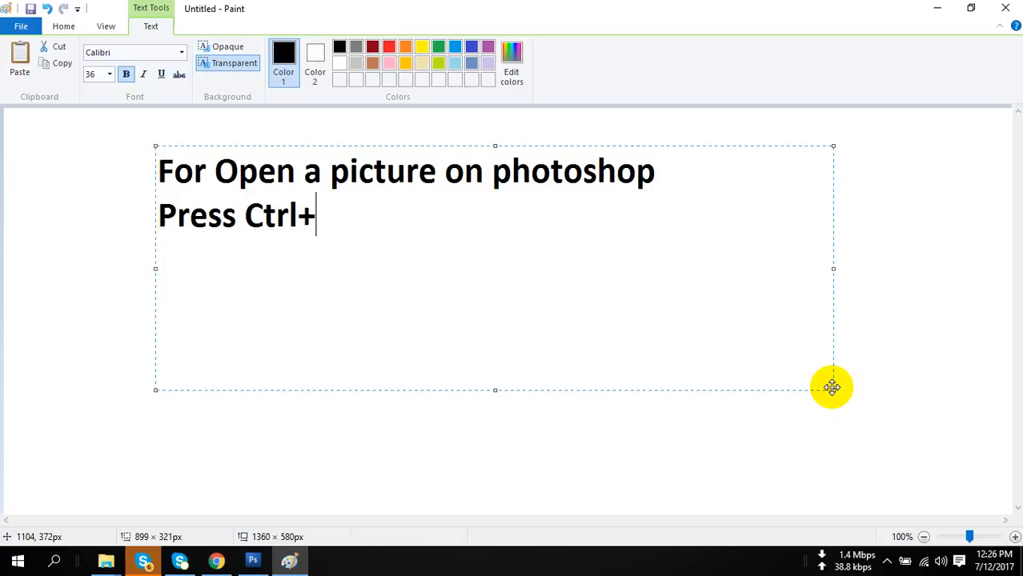
{"action": "type", "text": "o"}
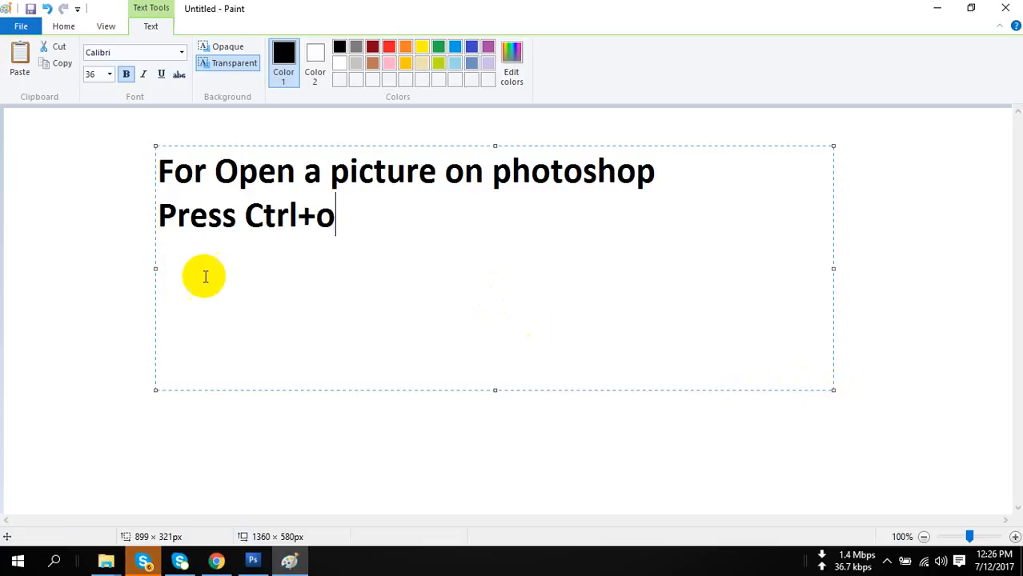
{"action": "left_click", "coordinate": [103, 268]}
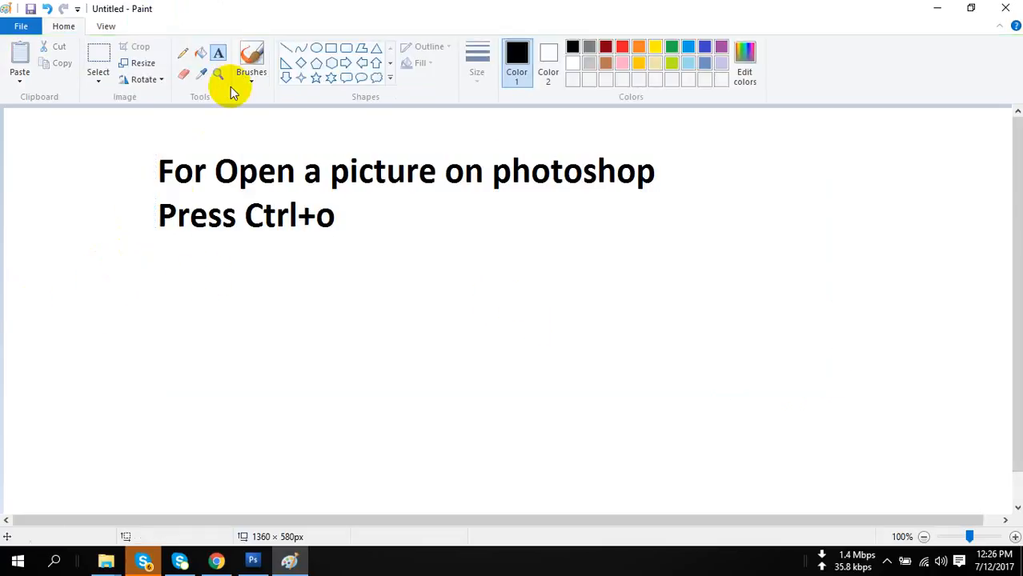
Frame the two-line note with a red rectangle about 681 × 132 px, and "Ctrl+o" with one about 132 × 62 px
{"action": "left_click", "coordinate": [331, 47]}
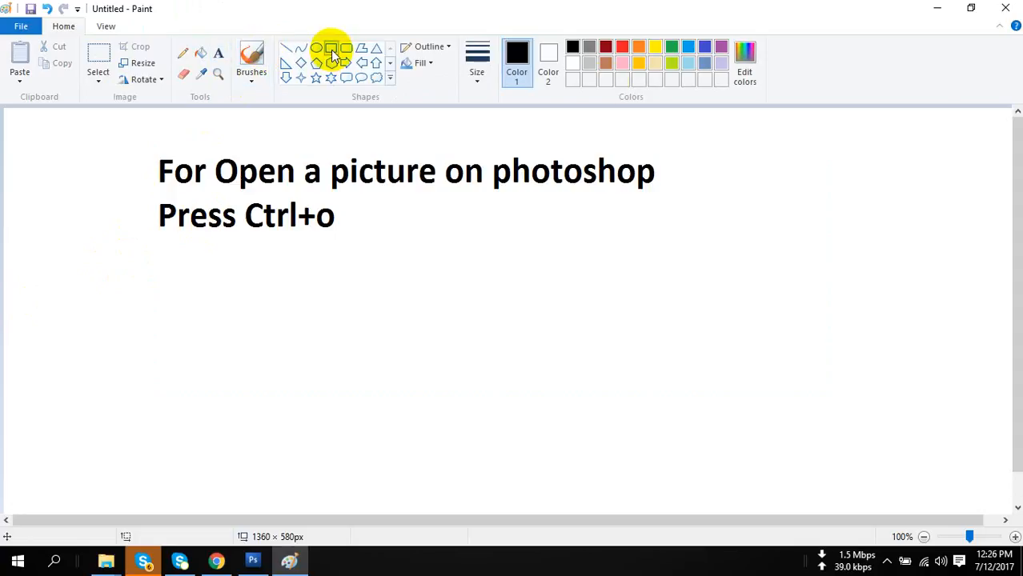
{"action": "left_click", "coordinate": [622, 46]}
{"action": "left_click_drag", "start_coordinate": [152, 143], "coordinate": [663, 241]}
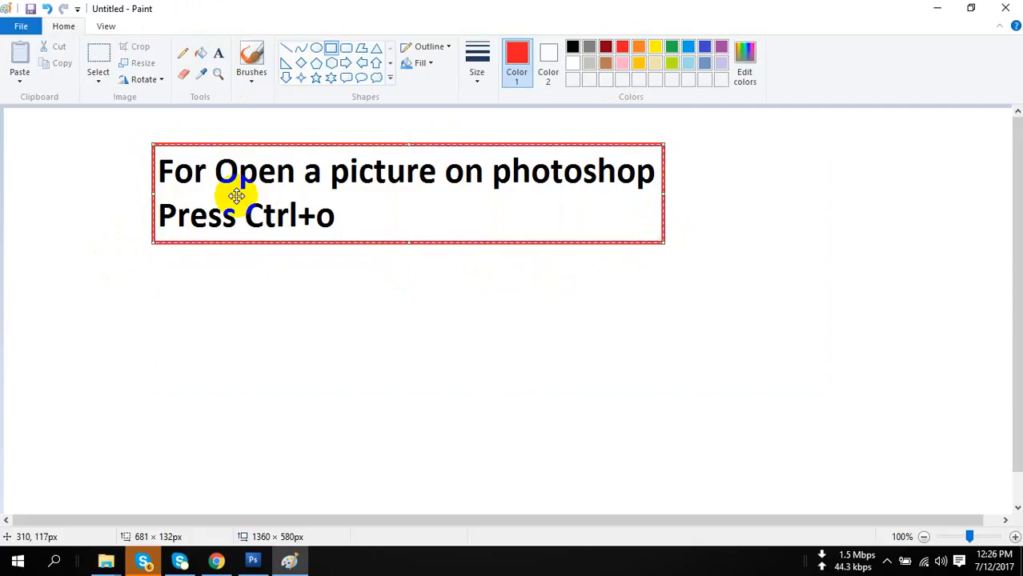
{"action": "left_click", "coordinate": [246, 305]}
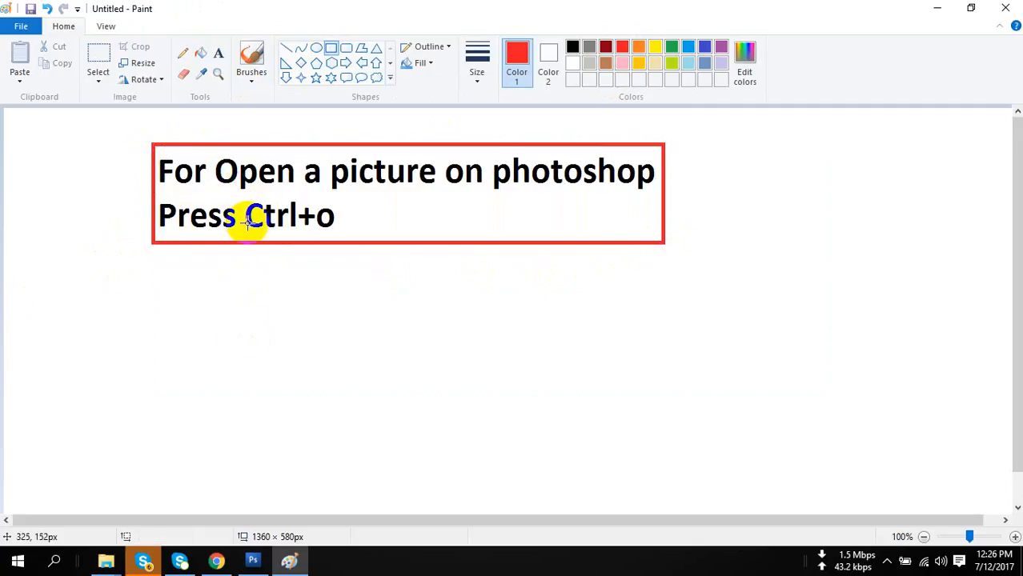
{"action": "left_click_drag", "start_coordinate": [239, 198], "coordinate": [339, 242]}
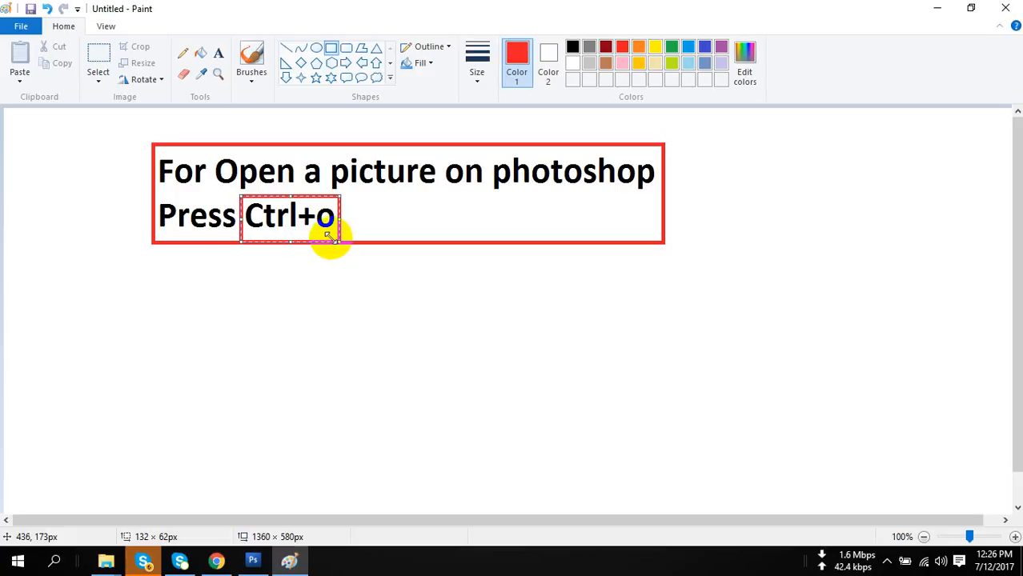
{"action": "left_click", "coordinate": [354, 303]}
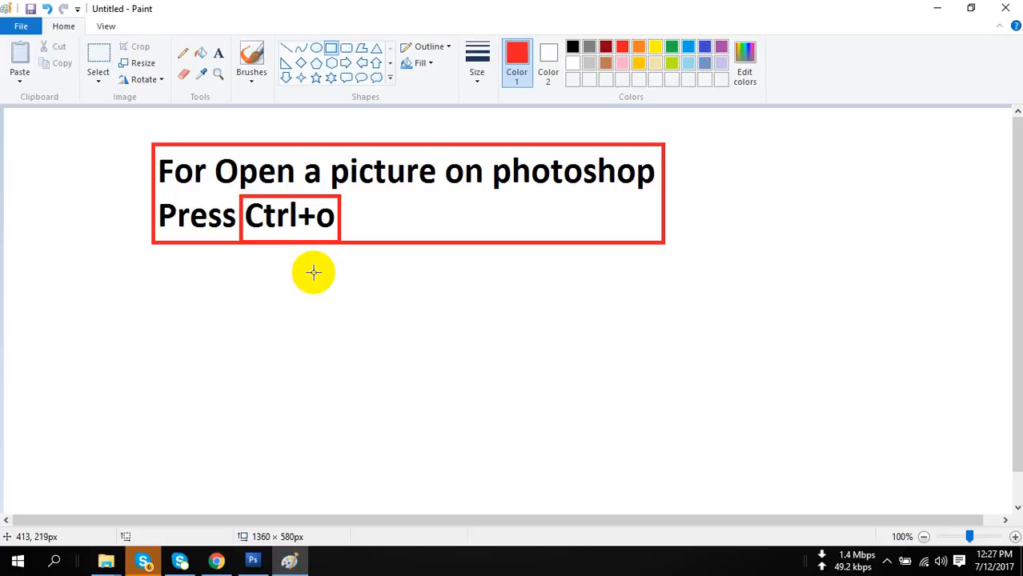
{"action": "left_click", "coordinate": [17, 26]}
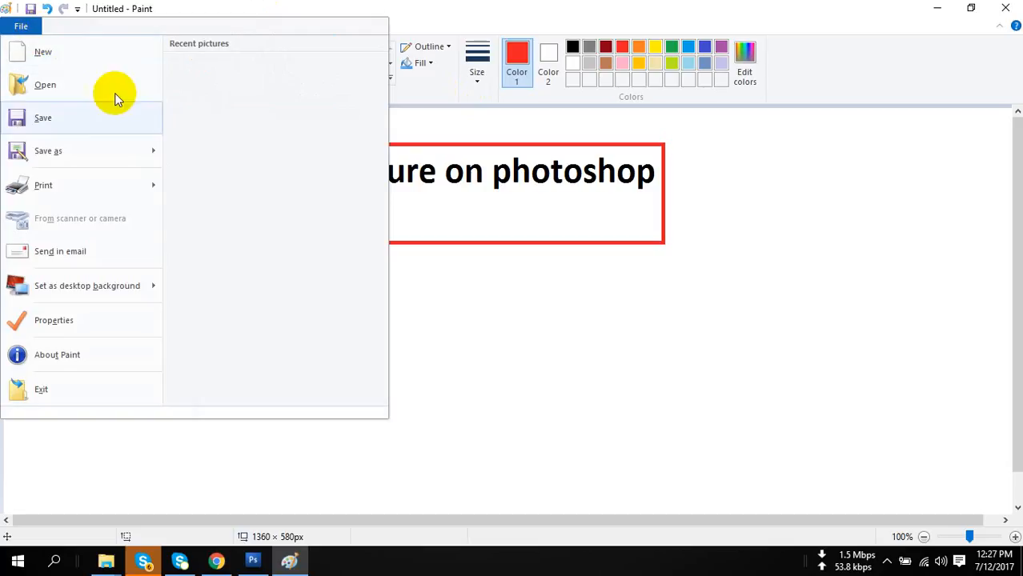
{"action": "mouse_move", "coordinate": [62, 152]}
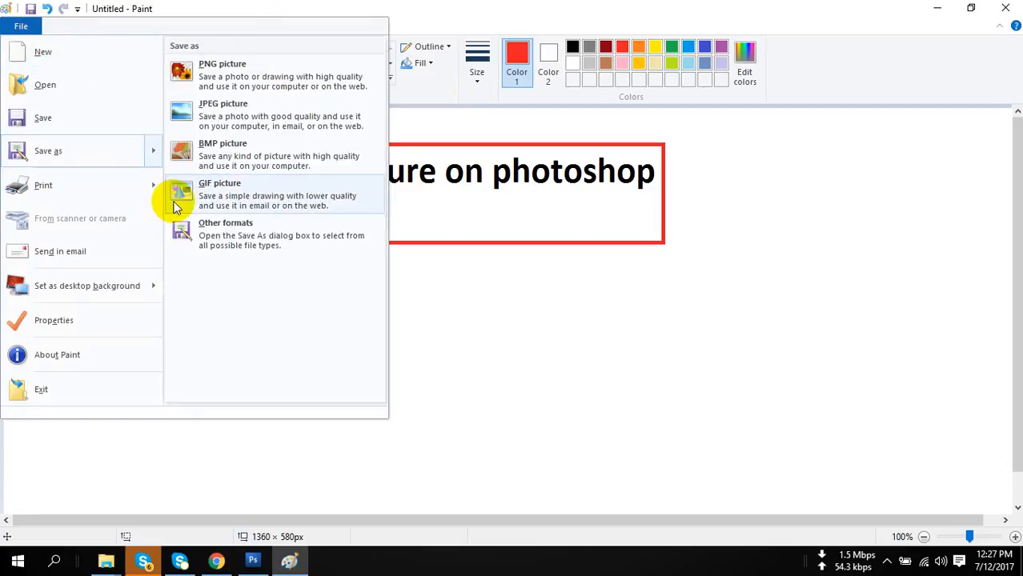
{"action": "left_click", "coordinate": [663, 310]}
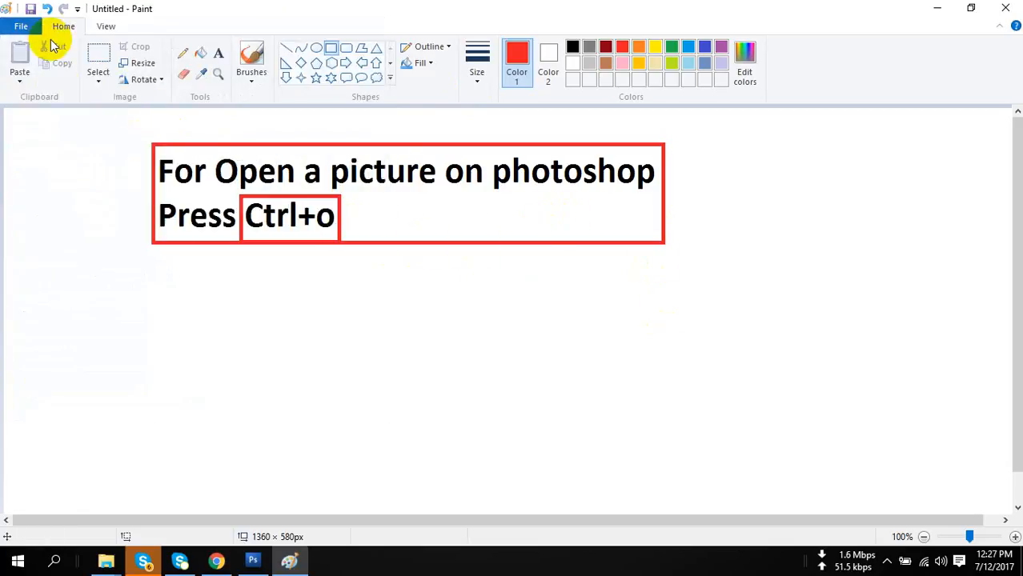
Start saving the note to the Desktop, and create and open a new folder there named "Photoshop"
{"action": "left_click", "coordinate": [29, 24]}
{"action": "mouse_move", "coordinate": [89, 179]}
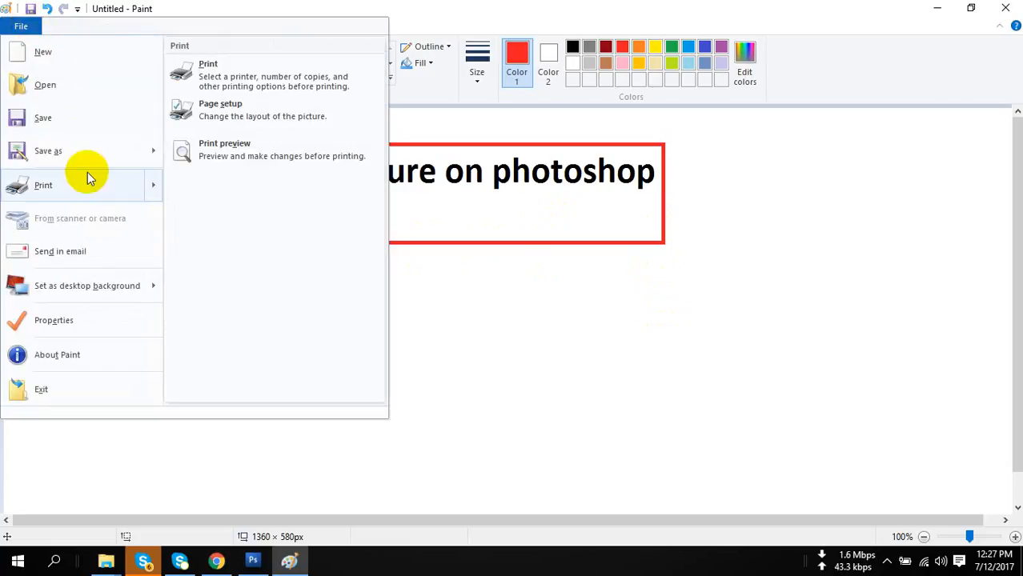
{"action": "left_click", "coordinate": [46, 152]}
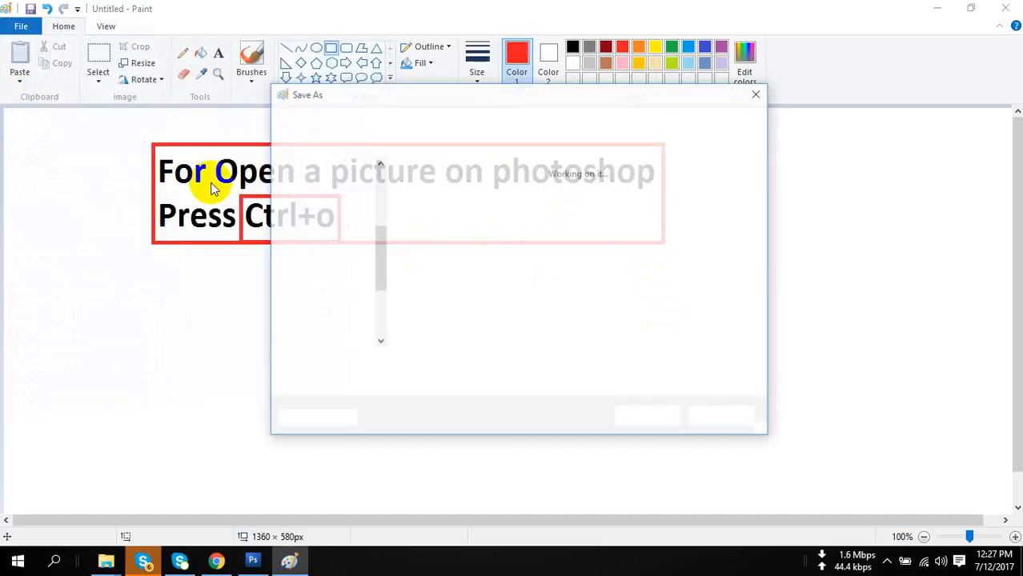
{"action": "left_click", "coordinate": [324, 213]}
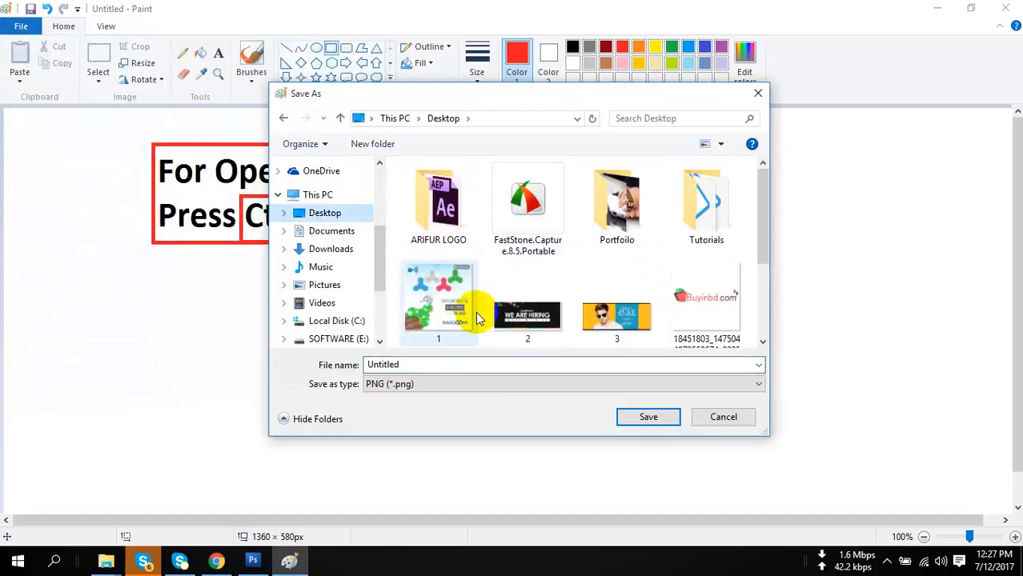
{"action": "right_click", "coordinate": [394, 237]}
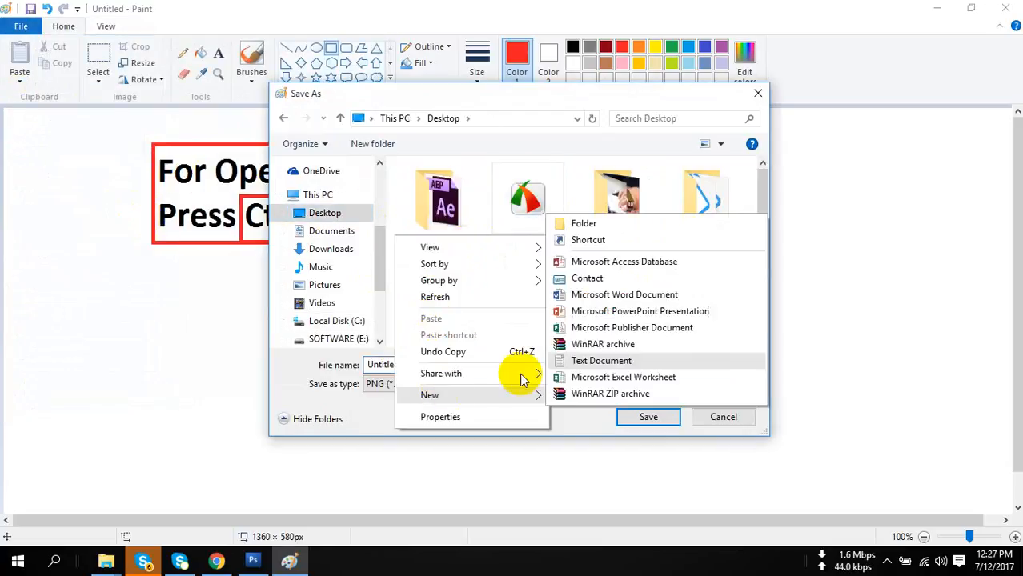
{"action": "left_click", "coordinate": [592, 225]}
{"action": "type", "text": "Phtosh"}
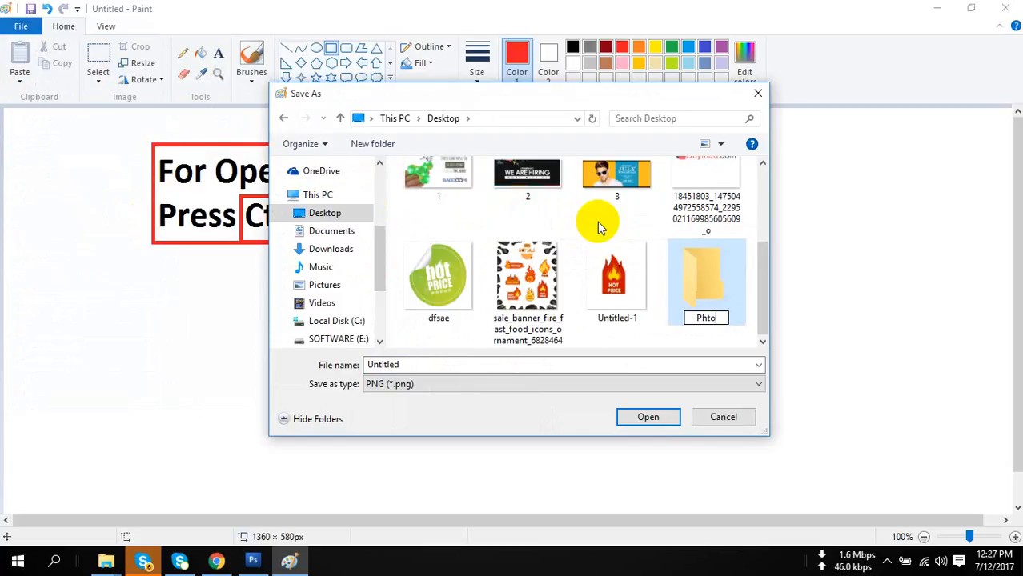
{"action": "key", "text": "BackSpace"}
{"action": "key", "text": "BackSpace"}
{"action": "key", "text": "BackSpace"}
{"action": "key", "text": "BackSpace"}
{"action": "type", "text": "otoshop"}
{"action": "key", "text": "Return"}
{"action": "key", "text": "Return"}
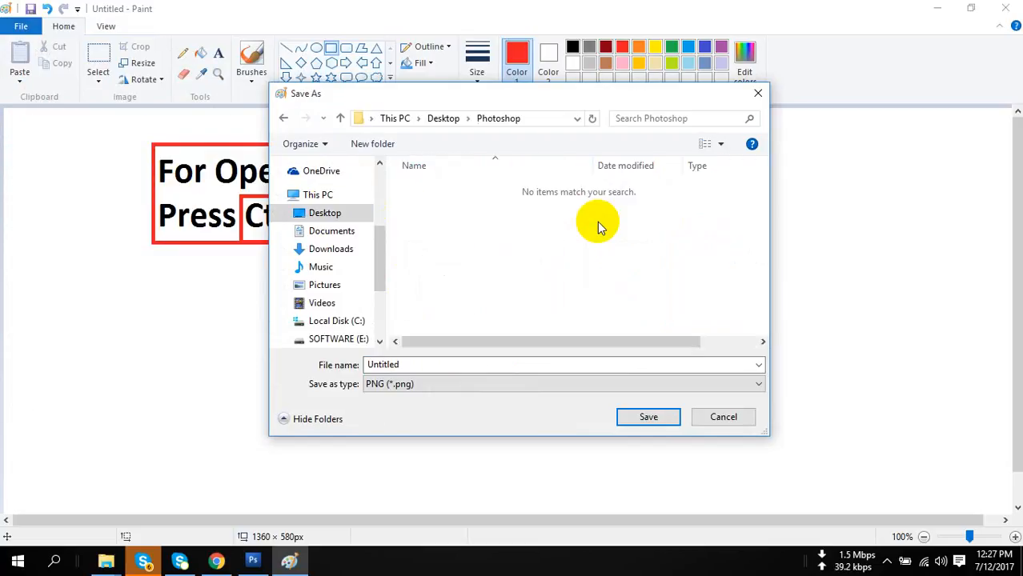
Save the note as a PNG named "Shortcut 1" in the Photoshop folder
{"action": "left_click", "coordinate": [553, 368]}
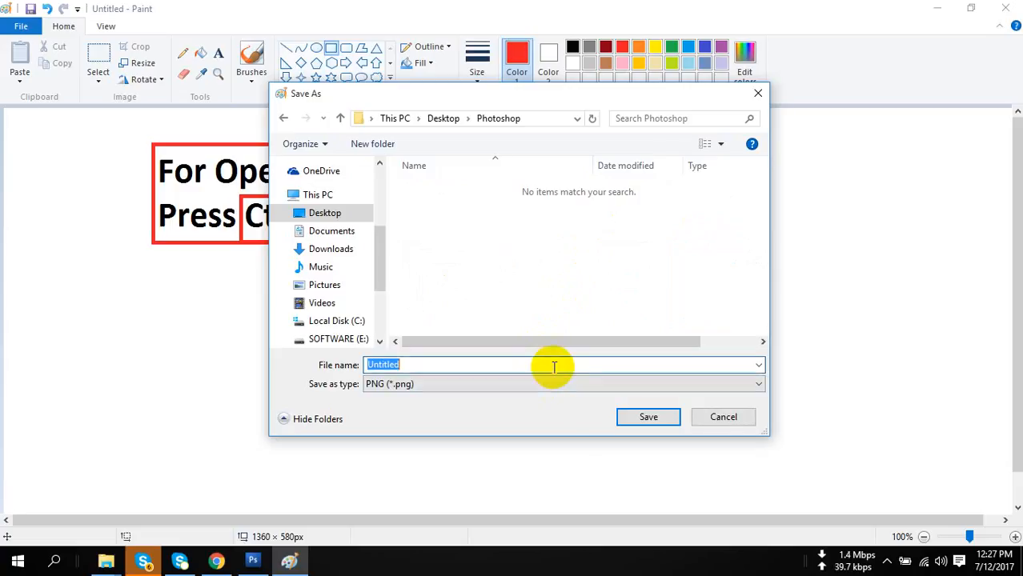
{"action": "type", "text": "S"}
{"action": "key", "text": "BackSpace"}
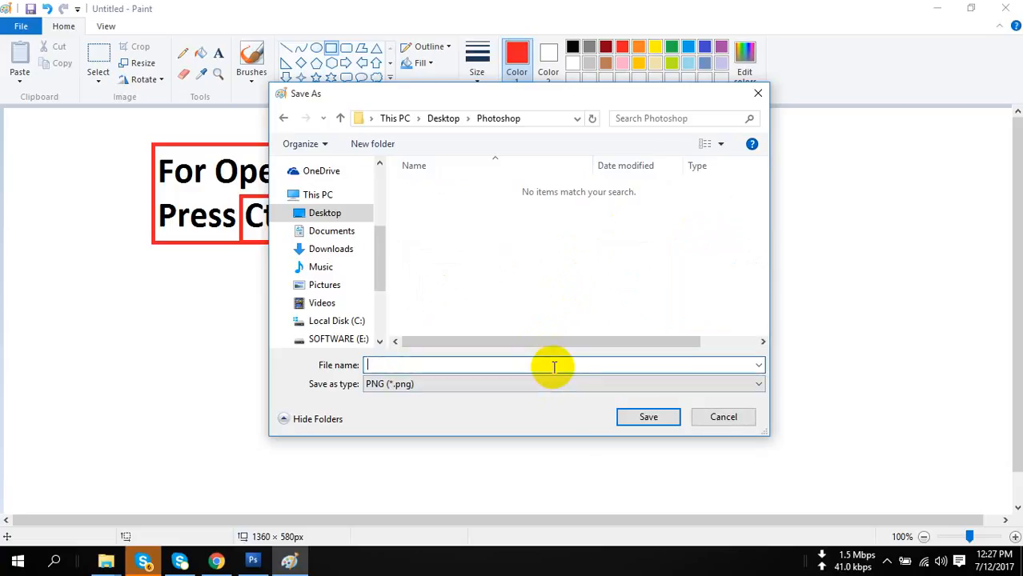
{"action": "type", "text": "SA"}
{"action": "key", "text": "BackSpace"}
{"action": "type", "text": "hortcut 1"}
{"action": "key", "text": "Return"}
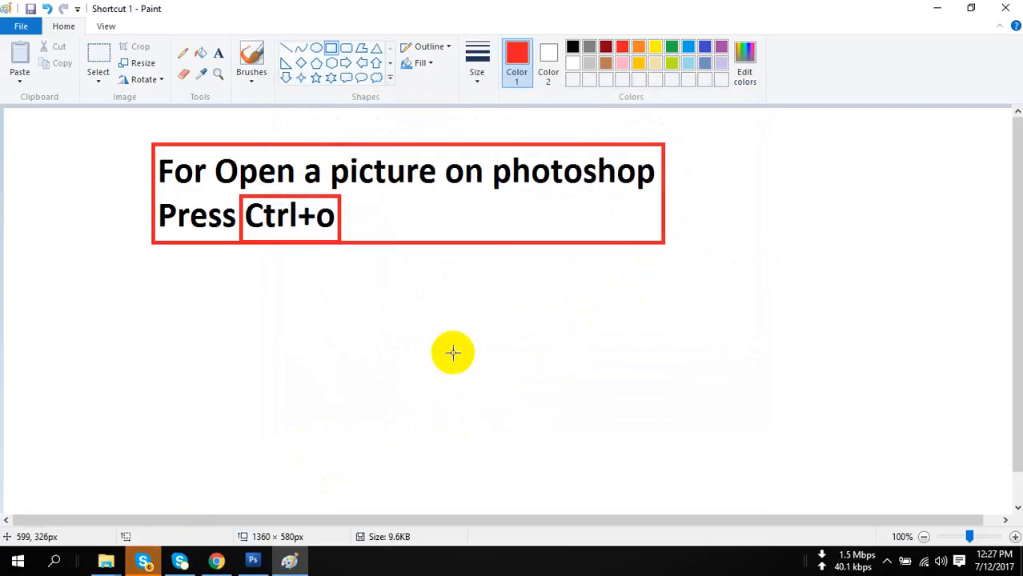
Switch from Paint to Photoshop, cancel its Open dialog, and minimize it to reach the desktop
{"action": "left_click", "coordinate": [938, 10]}
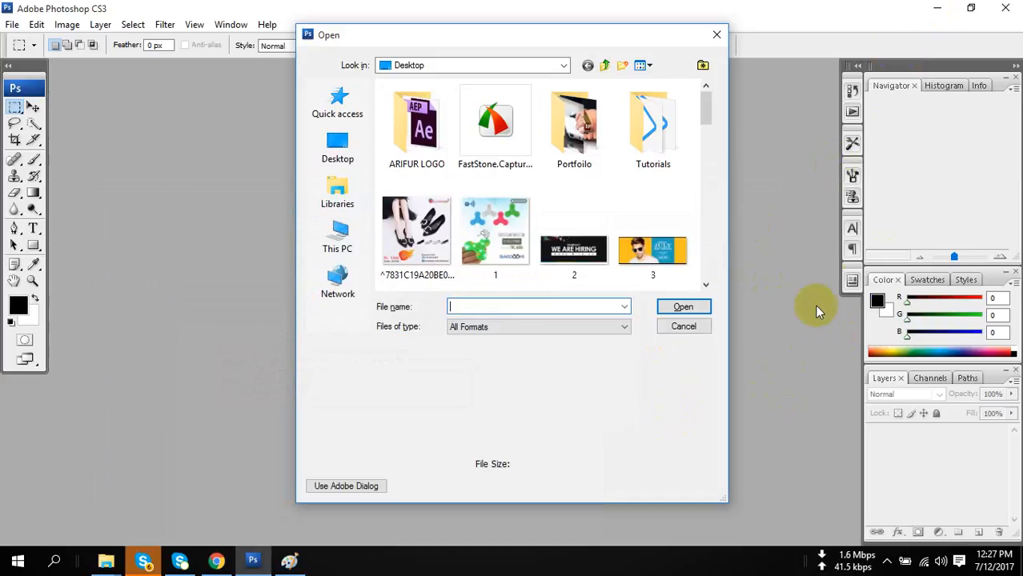
{"action": "left_click", "coordinate": [694, 328]}
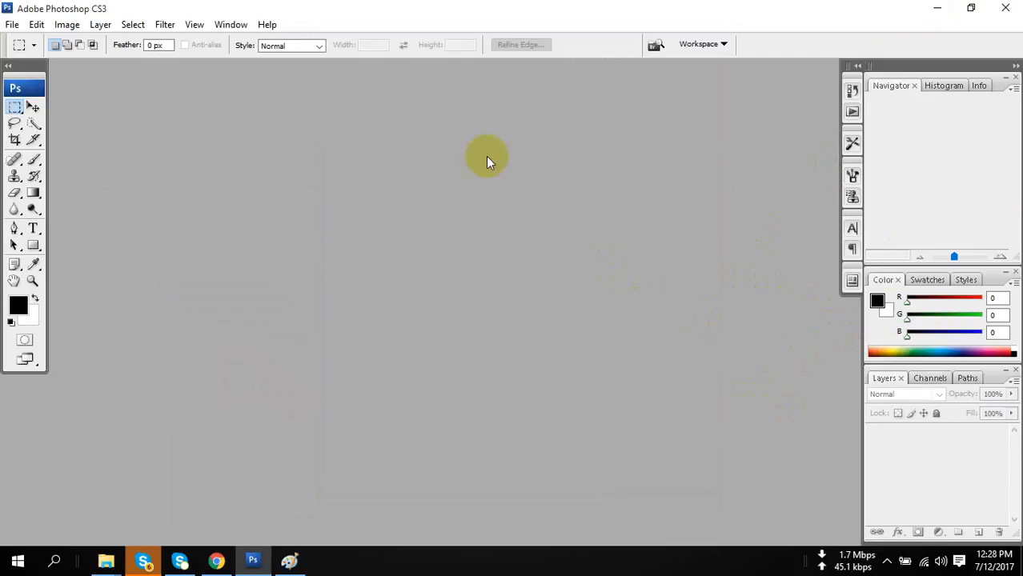
{"action": "left_click", "coordinate": [938, 8]}
{"action": "left_click", "coordinate": [951, 40]}
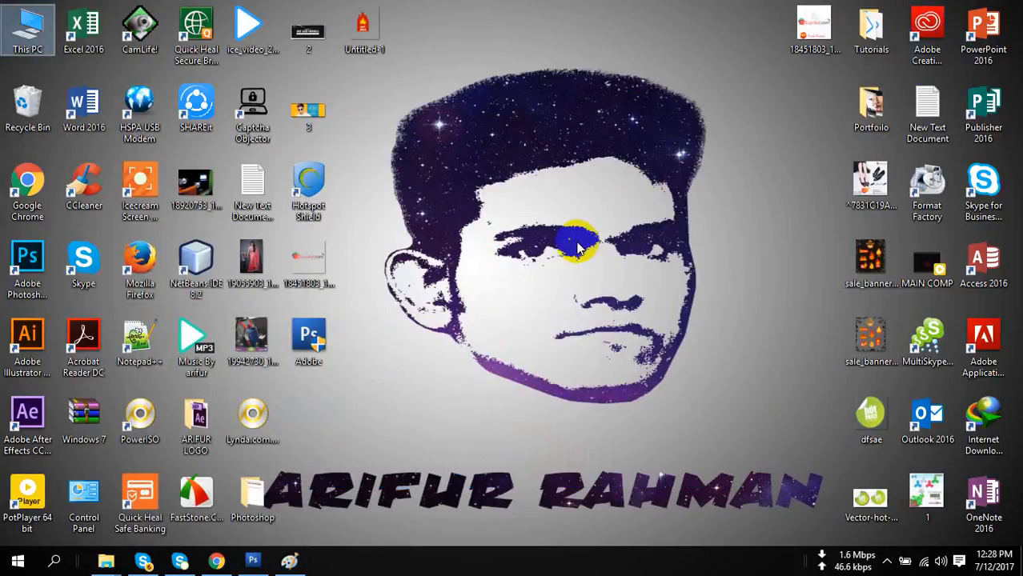
Switch to Photoshop, bring up the Open dialog from the empty workspace, and dismiss it
{"action": "left_click_drag", "start_coordinate": [251, 266], "coordinate": [402, 264]}
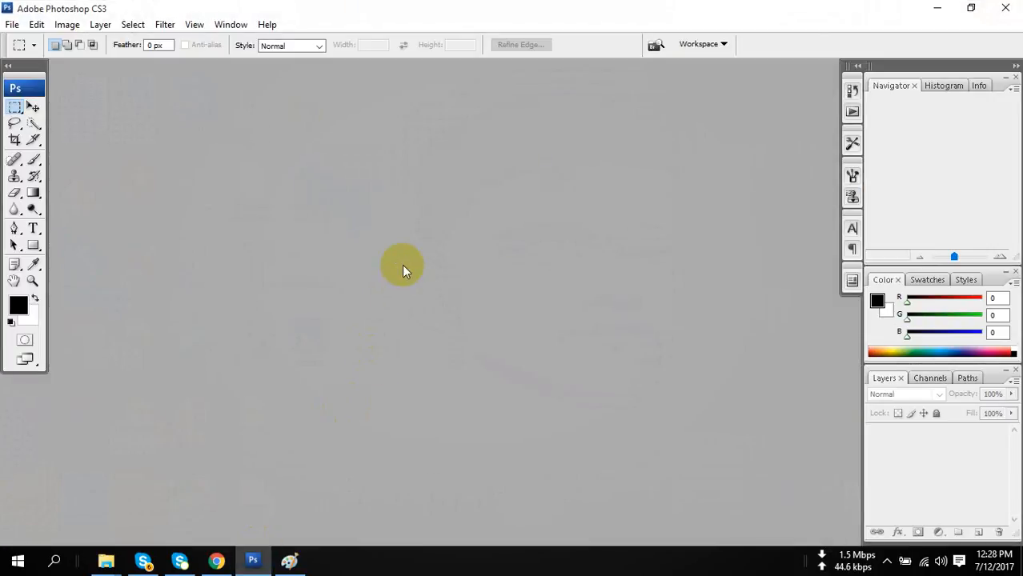
{"action": "double_click", "coordinate": [402, 264]}
{"action": "left_click", "coordinate": [716, 34]}
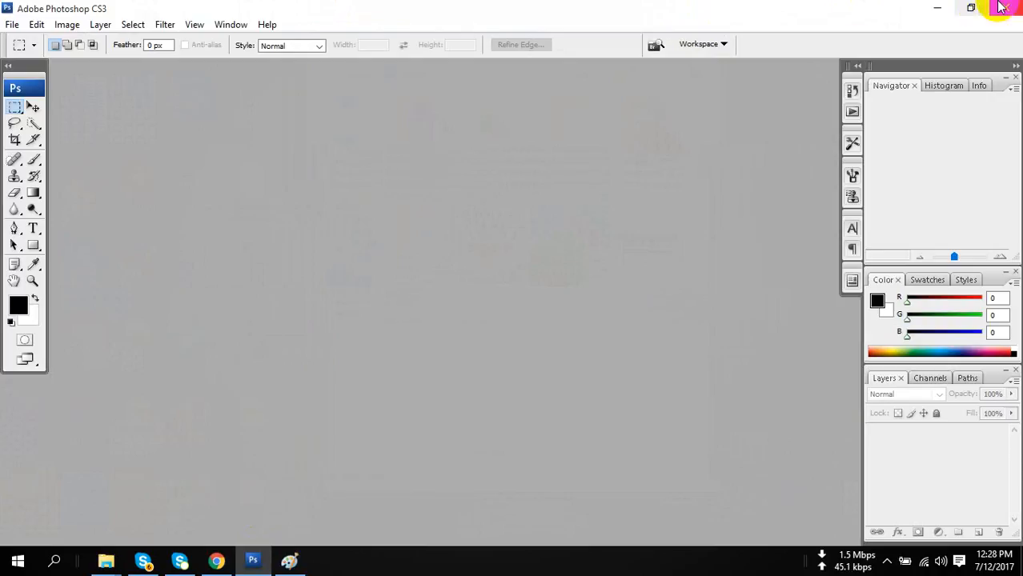
Try to bring the red saree photo from the desktop straight into Photoshop, and return to the desktop
{"action": "left_click", "coordinate": [937, 8]}
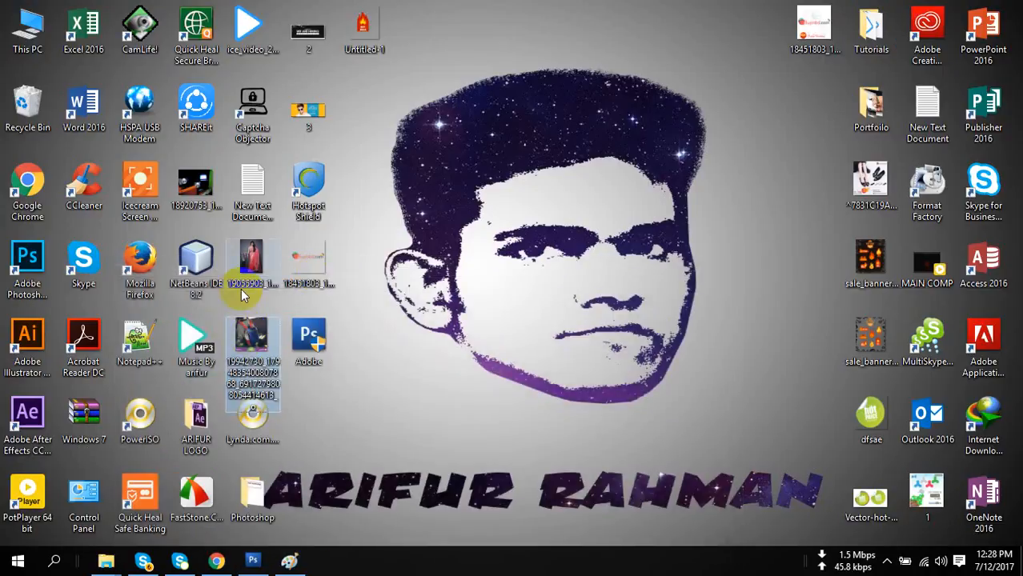
{"action": "left_click_drag", "start_coordinate": [250, 270], "coordinate": [9, 7]}
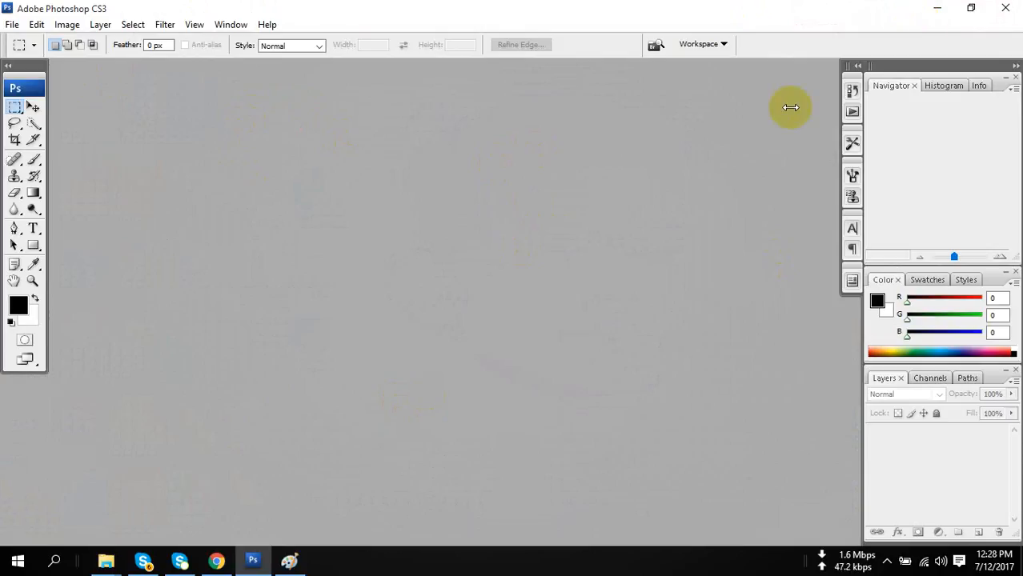
{"action": "left_click", "coordinate": [940, 9]}
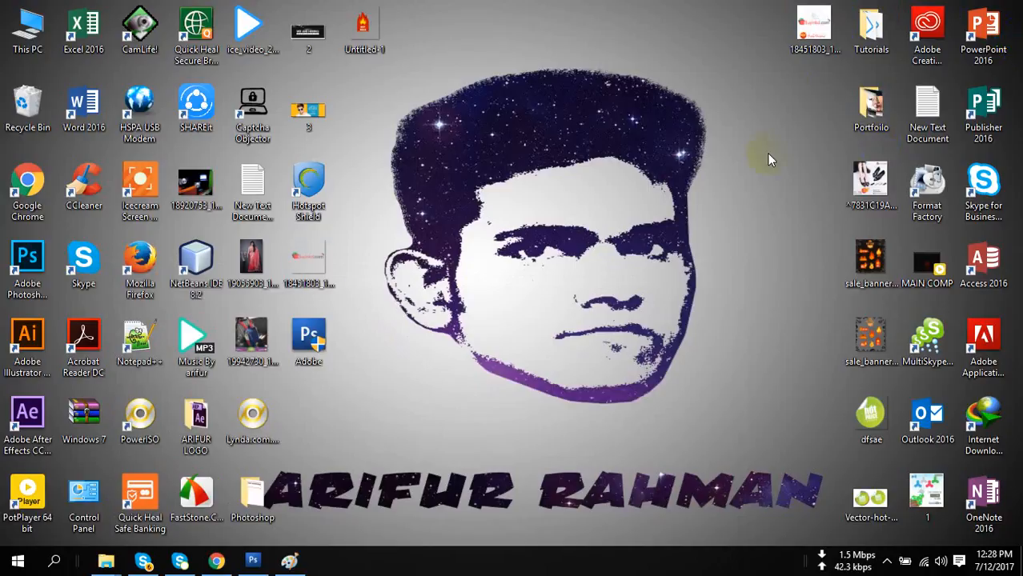
Examine the Open with choices for the red saree photo on the desktop, and dismiss them
{"action": "right_click", "coordinate": [250, 269]}
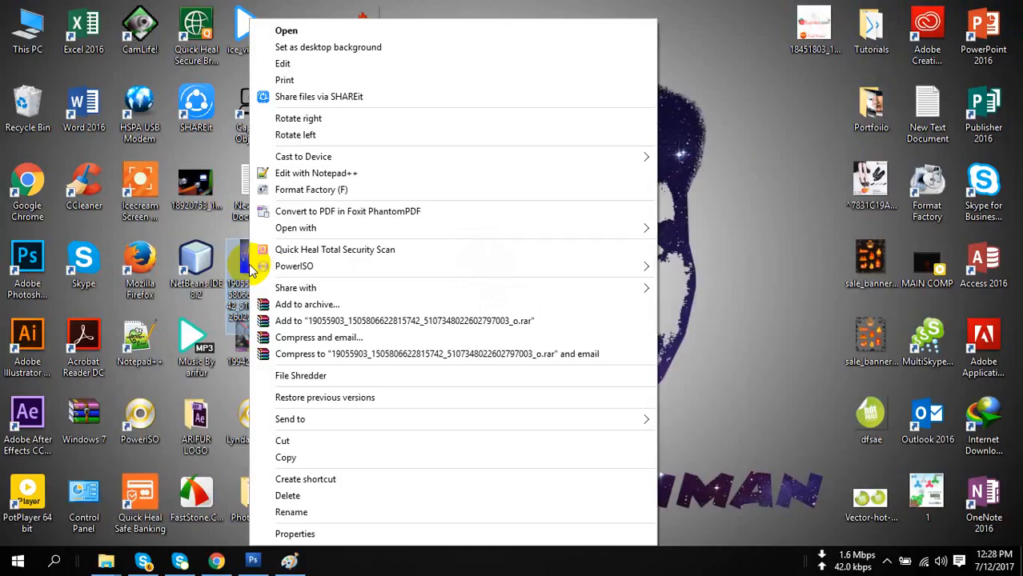
{"action": "mouse_move", "coordinate": [298, 230]}
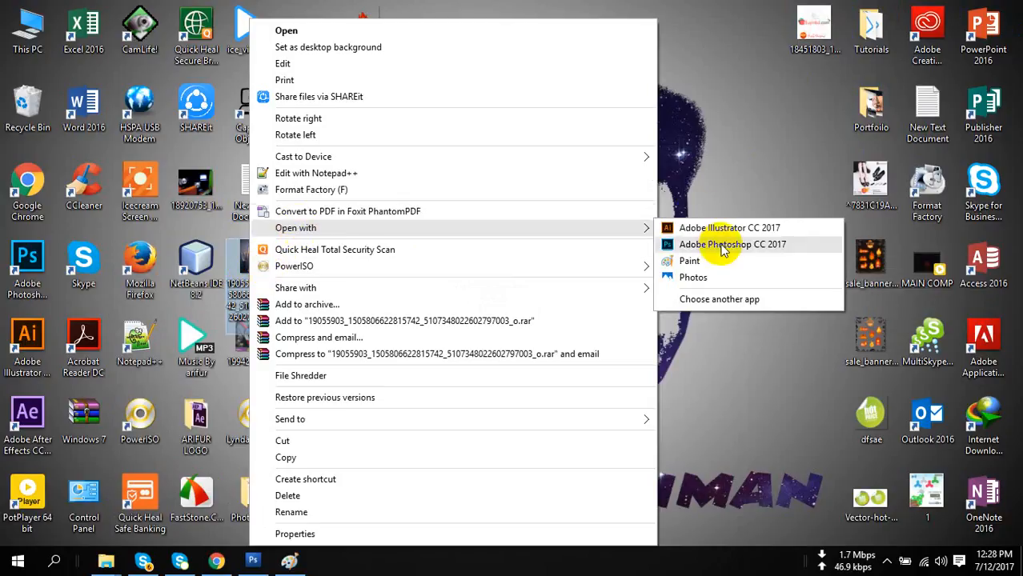
{"action": "left_click", "coordinate": [724, 122]}
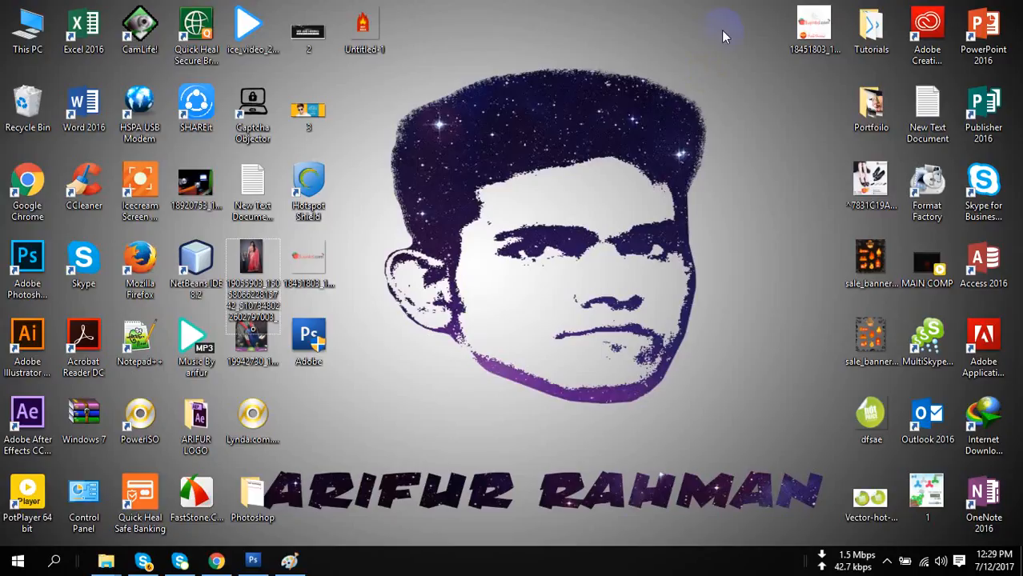
Switch to Photoshop, bring up the Open dialog from the empty workspace, and browse to the MULTIMEDIA (G:) drive
{"action": "left_click", "coordinate": [219, 563]}
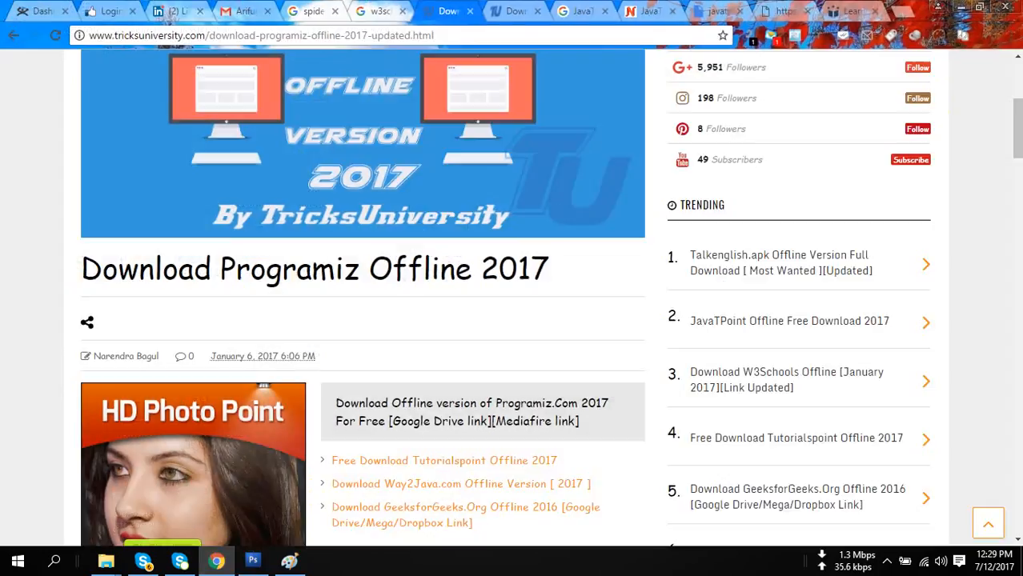
{"action": "left_click", "coordinate": [268, 560]}
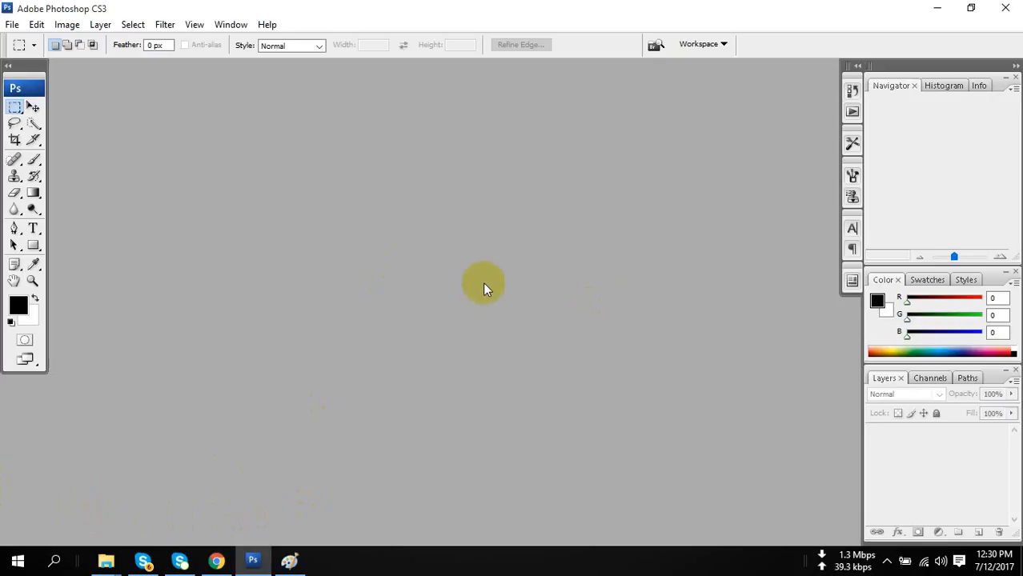
{"action": "double_click", "coordinate": [610, 236]}
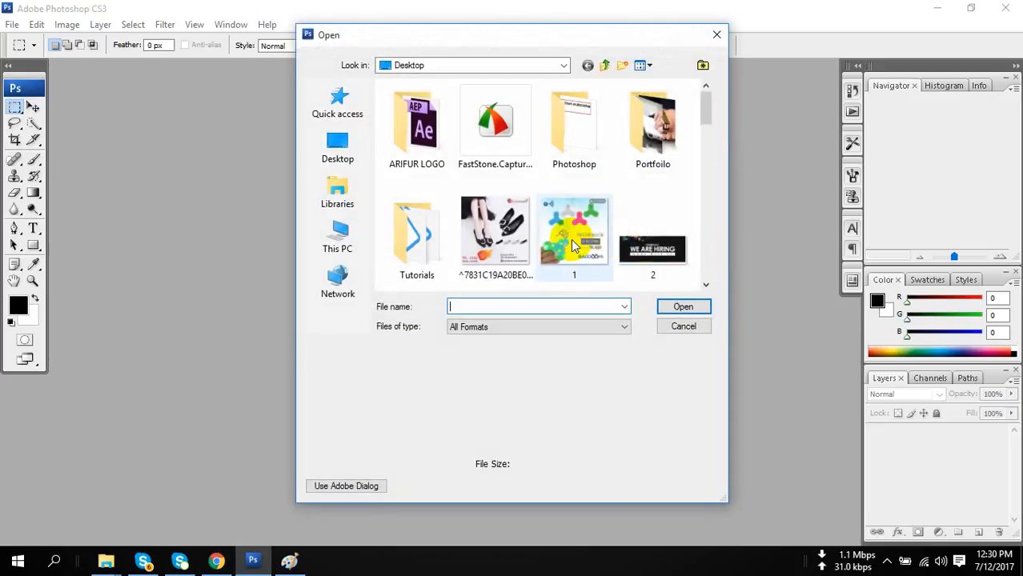
{"action": "left_click", "coordinate": [337, 233]}
{"action": "scroll", "coordinate": [473, 221], "scroll_direction": "down", "scroll_amount": 3}
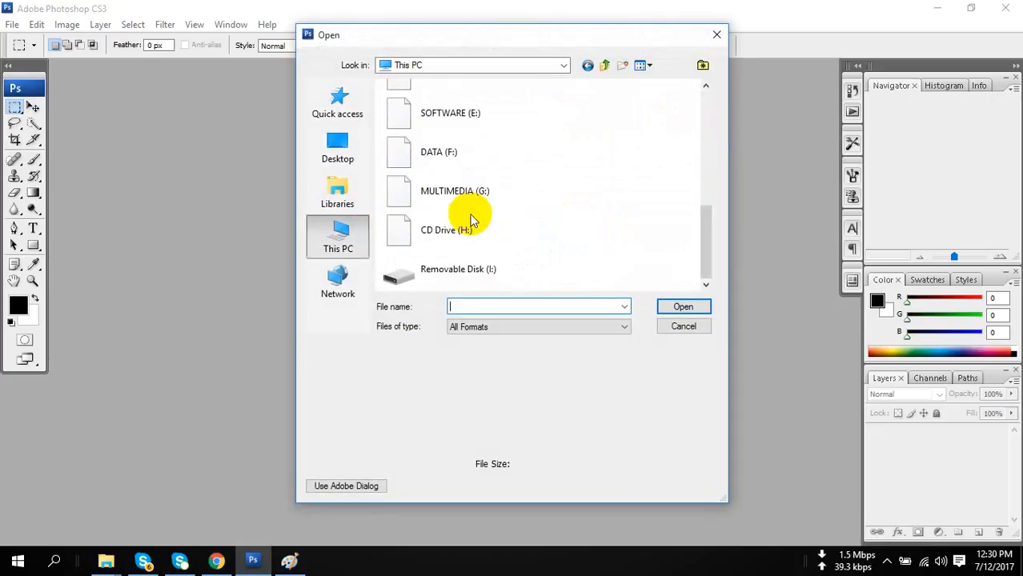
{"action": "double_click", "coordinate": [434, 195]}
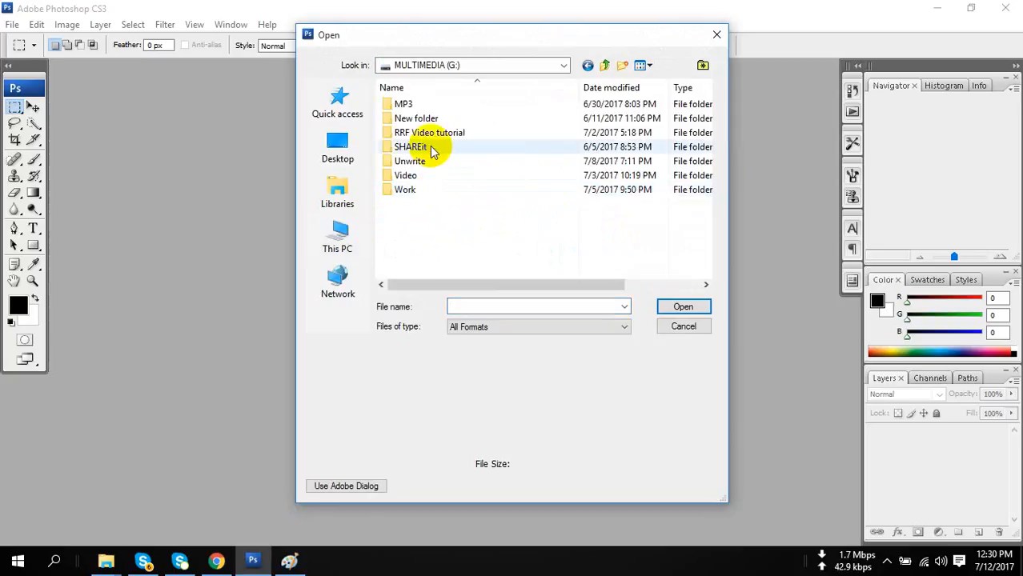
Open IMG_20161018_232305.jpg from the Photos folder within Personal on the DATA (F:) drive, and close the image
{"action": "left_click", "coordinate": [338, 243]}
{"action": "double_click", "coordinate": [437, 229]}
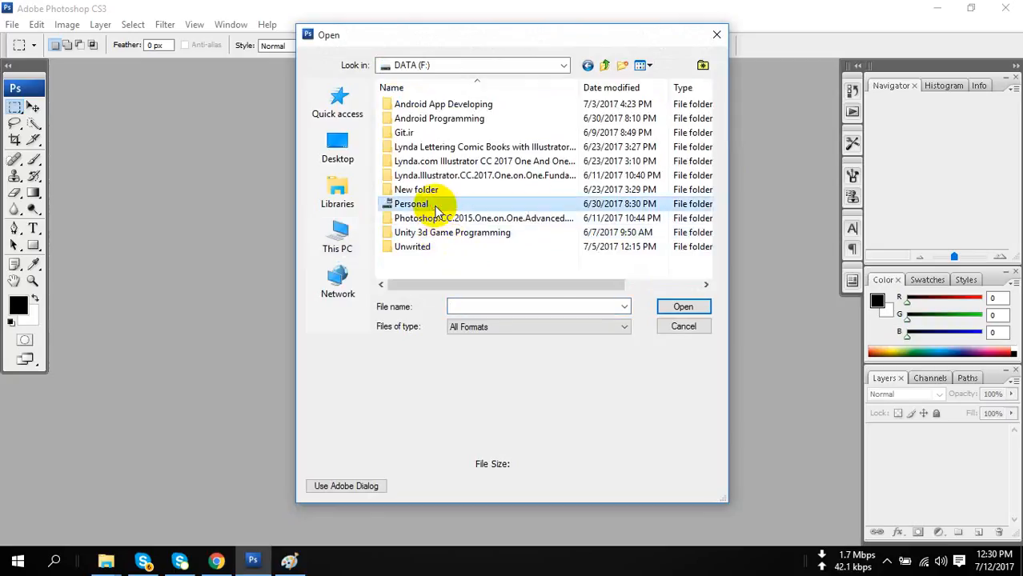
{"action": "double_click", "coordinate": [414, 204]}
{"action": "double_click", "coordinate": [436, 117]}
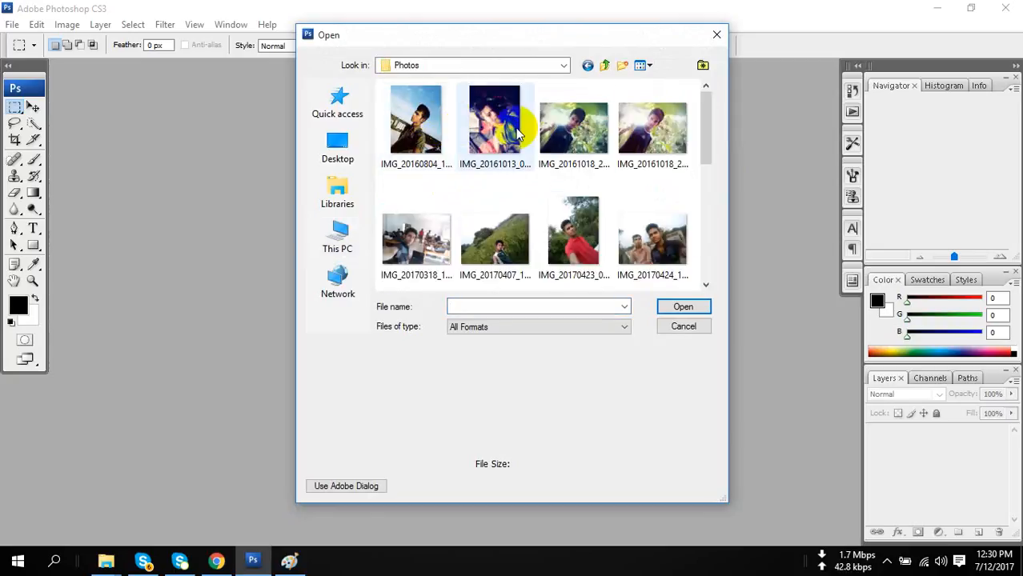
{"action": "double_click", "coordinate": [631, 121]}
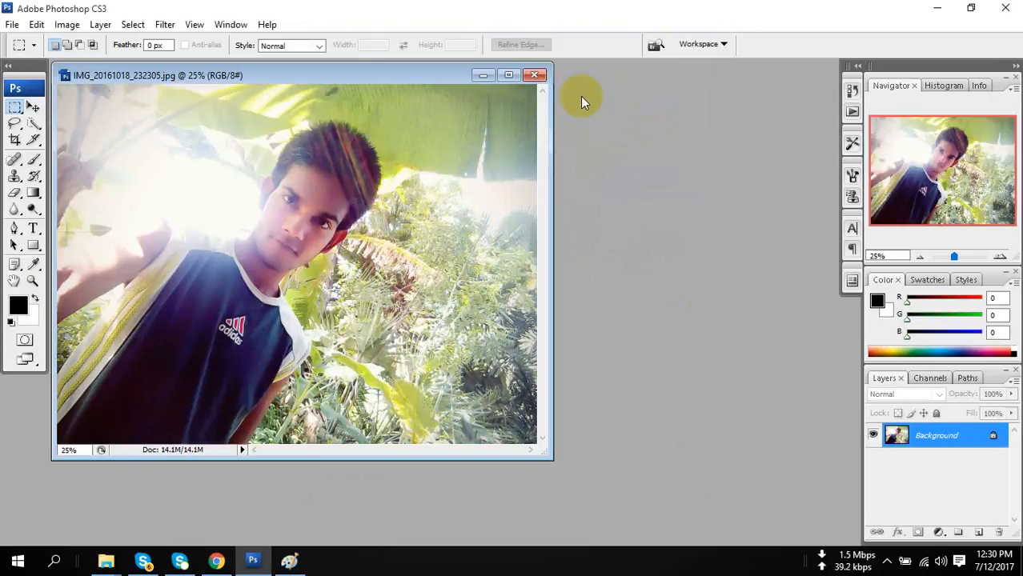
{"action": "left_click", "coordinate": [535, 76]}
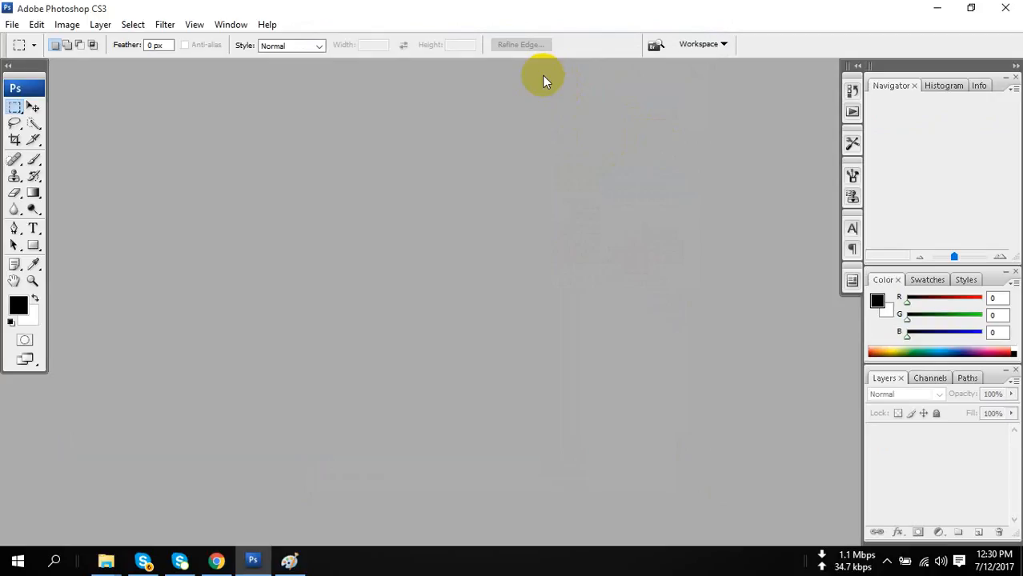
Open IMG_20170407_174009_1.jpg from the Photos folder with the Open command, and close the image
{"action": "left_click", "coordinate": [12, 24]}
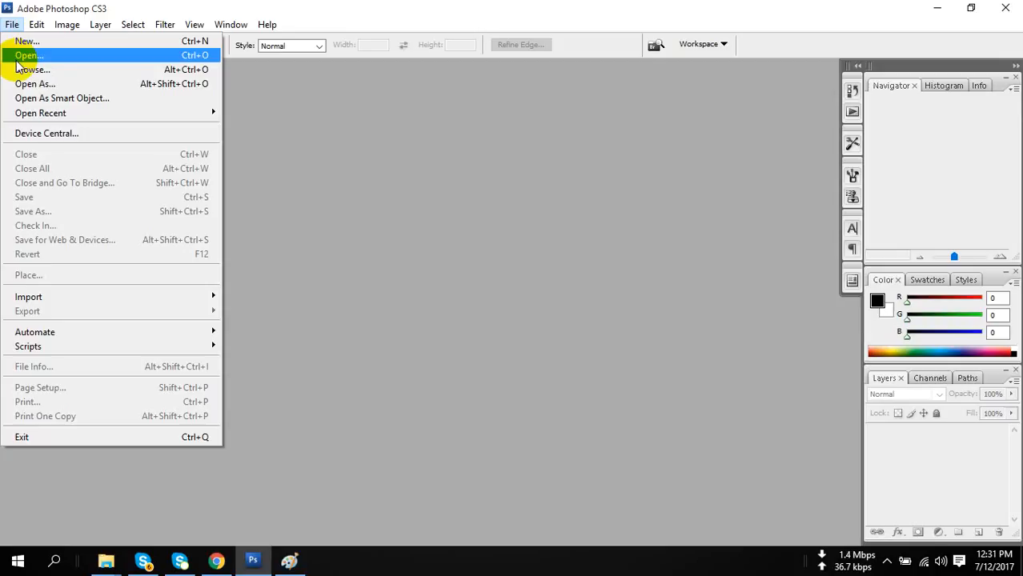
{"action": "left_click", "coordinate": [17, 57]}
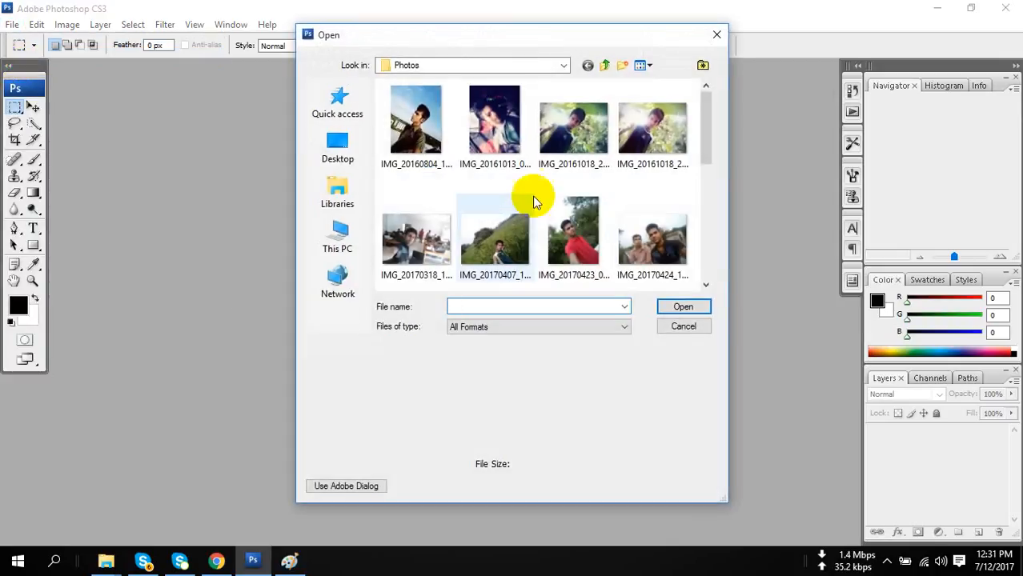
{"action": "scroll", "coordinate": [512, 204], "scroll_direction": "down", "scroll_amount": 3}
{"action": "scroll", "coordinate": [571, 231], "scroll_direction": "up", "scroll_amount": 3}
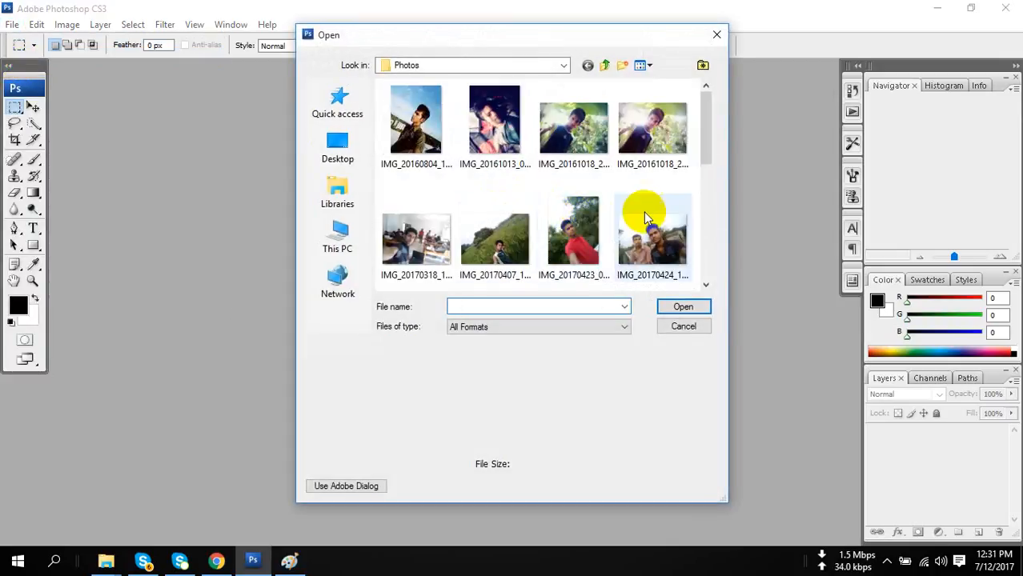
{"action": "left_click", "coordinate": [490, 232]}
{"action": "double_click", "coordinate": [490, 232]}
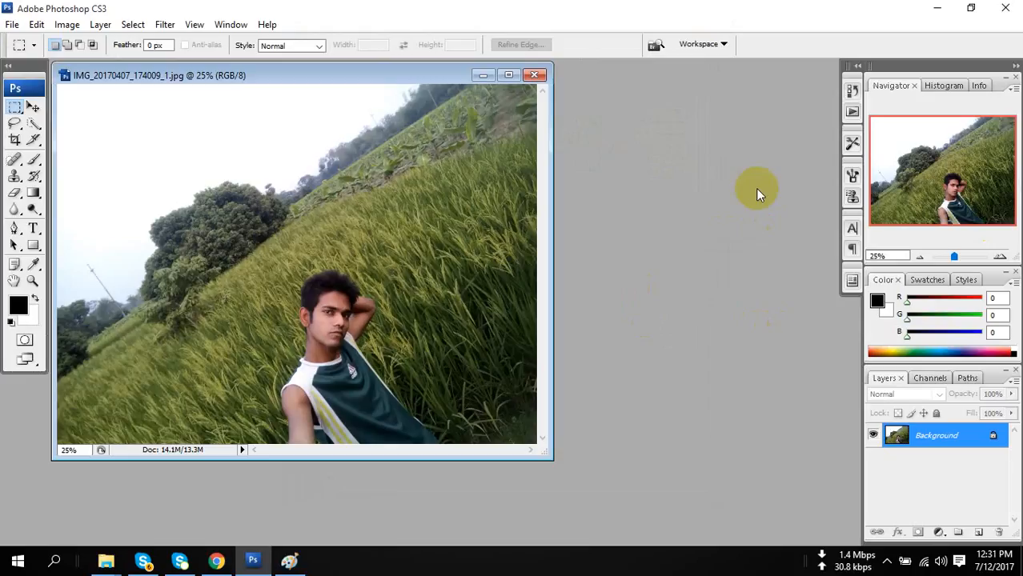
{"action": "left_click", "coordinate": [533, 75]}
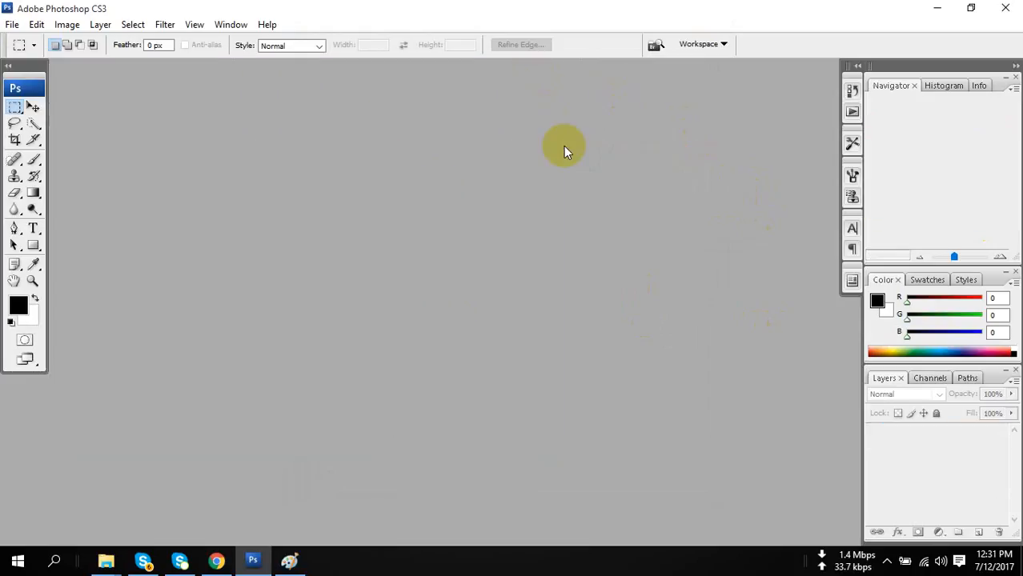
Bring up the Open dialog from the empty workspace, dismiss it, and minimize Photoshop to reach the desktop
{"action": "double_click", "coordinate": [571, 205]}
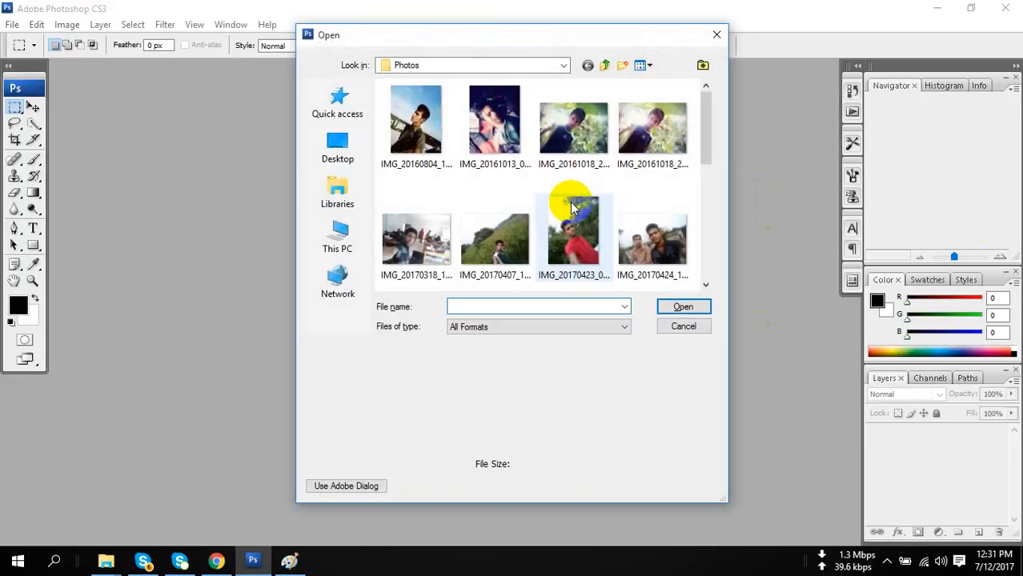
{"action": "left_click", "coordinate": [717, 35]}
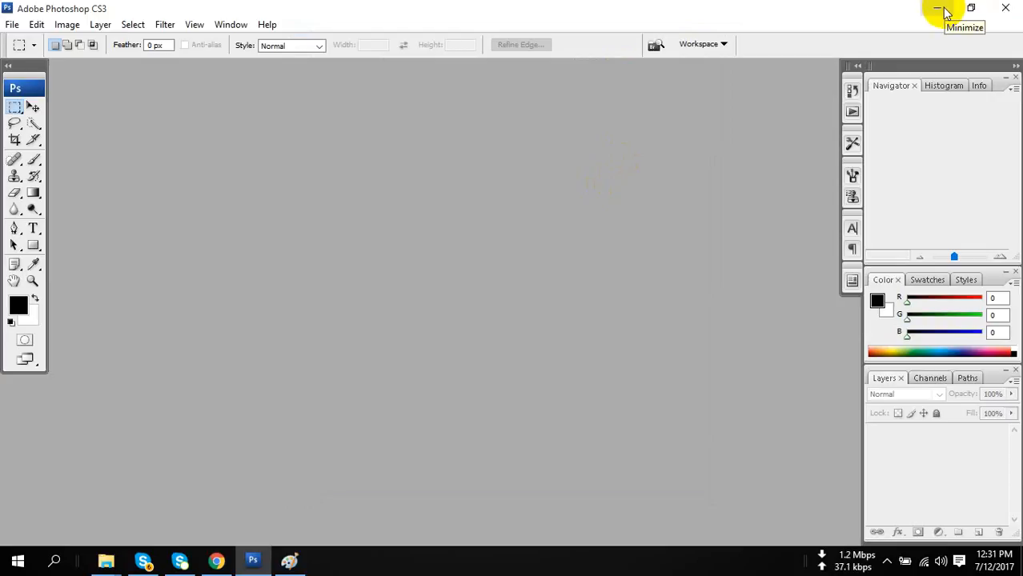
{"action": "left_click", "coordinate": [943, 10]}
{"action": "left_click", "coordinate": [938, 8]}
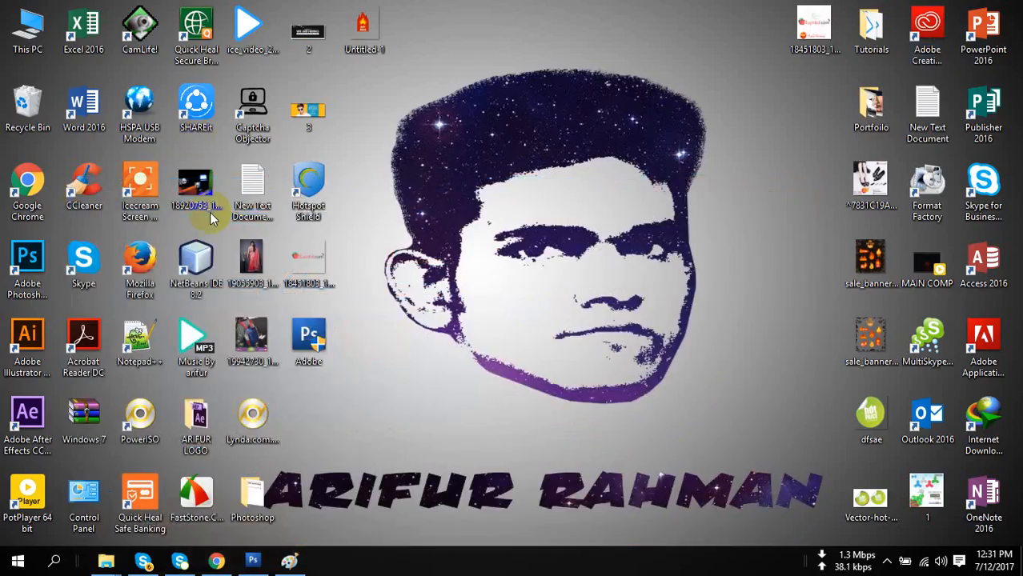
Try to bring the red saree photo from the desktop into Photoshop, and examine the photo's Open with choices
{"action": "left_click_drag", "start_coordinate": [251, 258], "coordinate": [526, 344]}
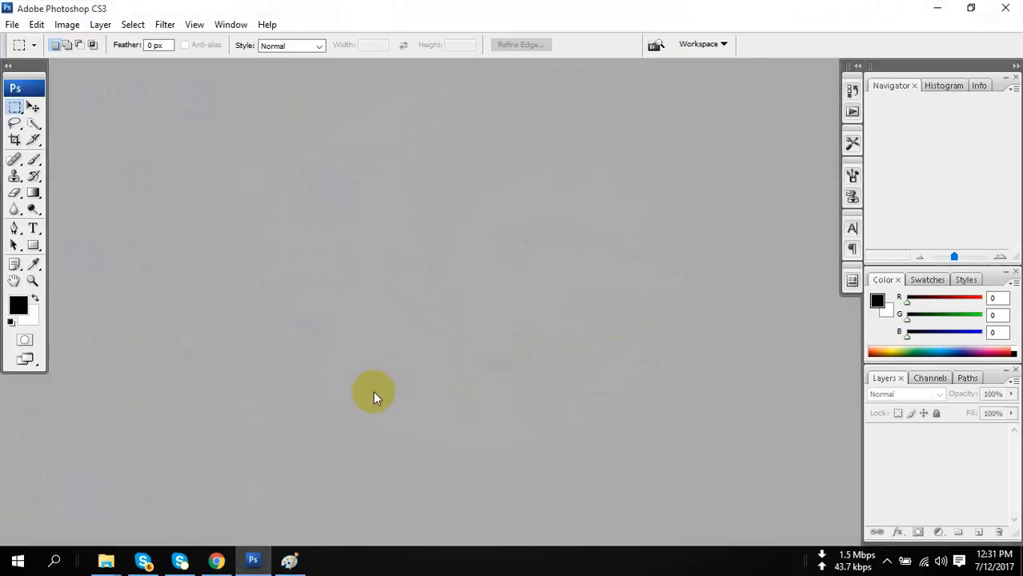
{"action": "left_click", "coordinate": [937, 9]}
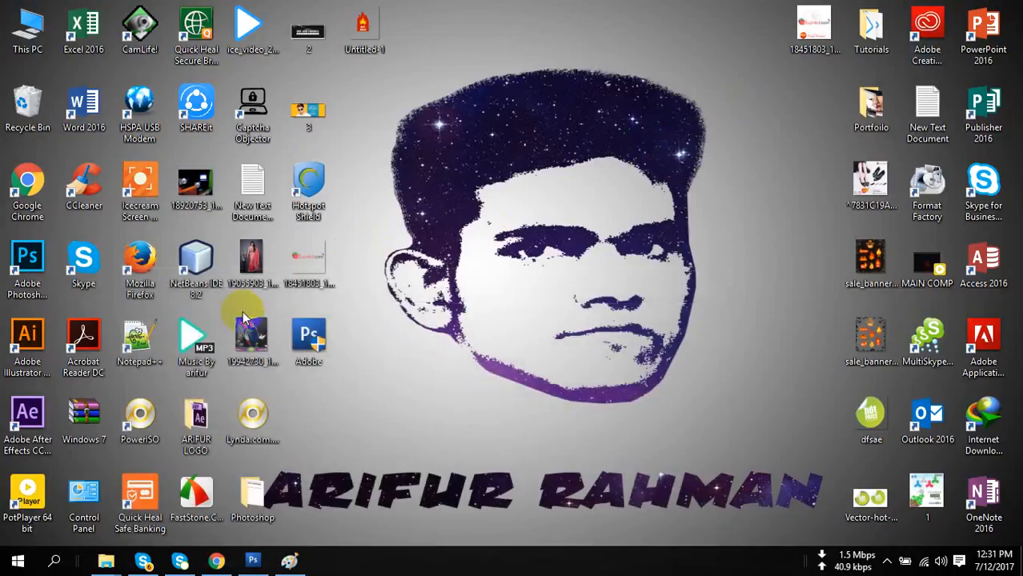
{"action": "right_click", "coordinate": [253, 250]}
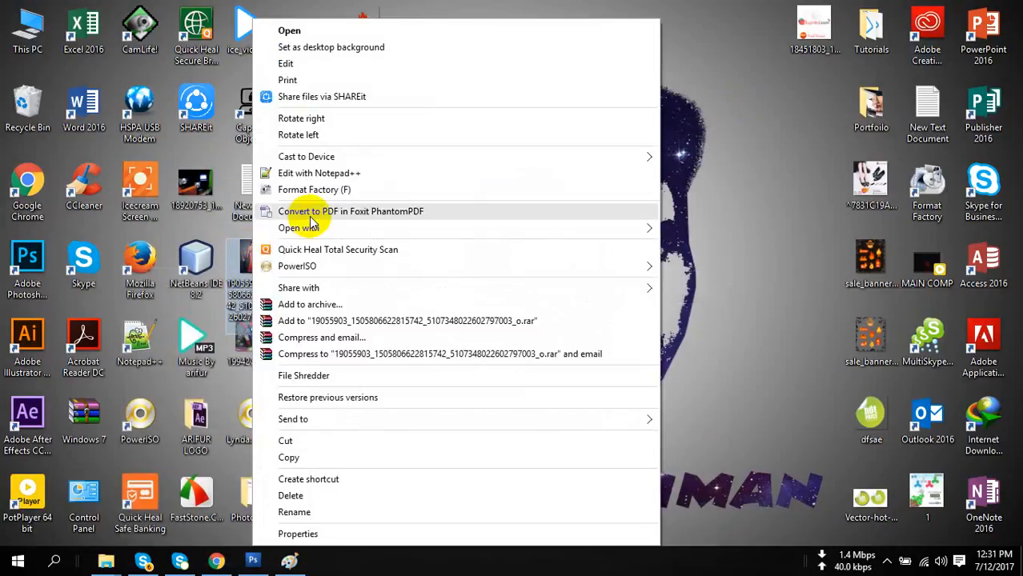
{"action": "mouse_move", "coordinate": [312, 228]}
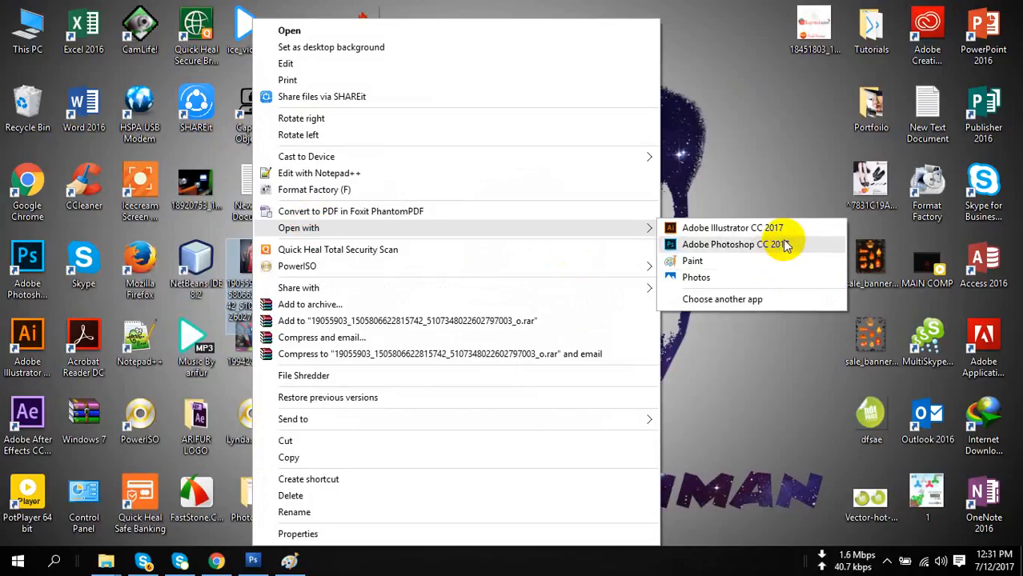
{"action": "left_click", "coordinate": [736, 44]}
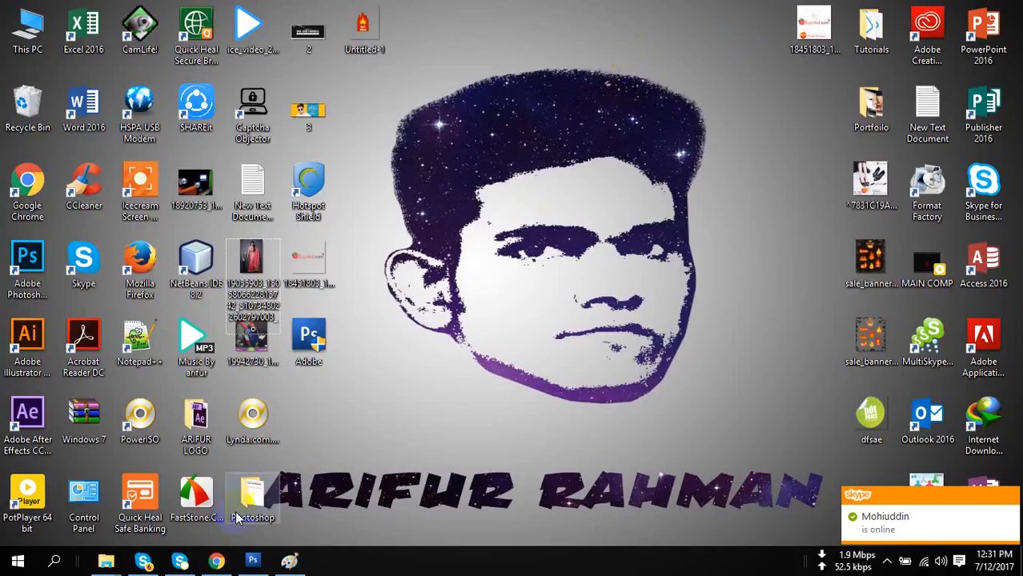
Switch to Photoshop and open the red saree JPG from the Desktop folder through the Open dialog
{"action": "left_click", "coordinate": [253, 562]}
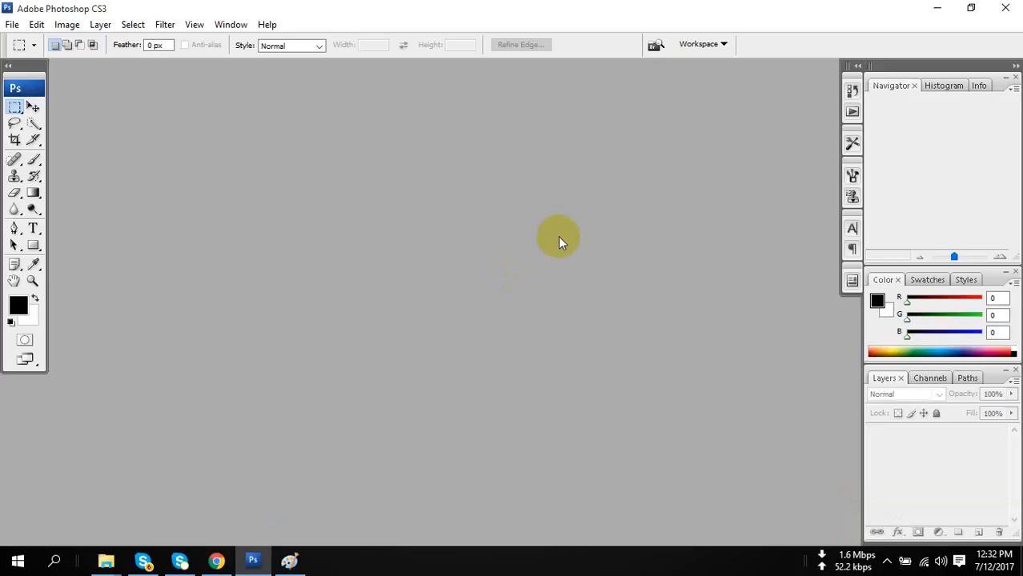
{"action": "double_click", "coordinate": [553, 236]}
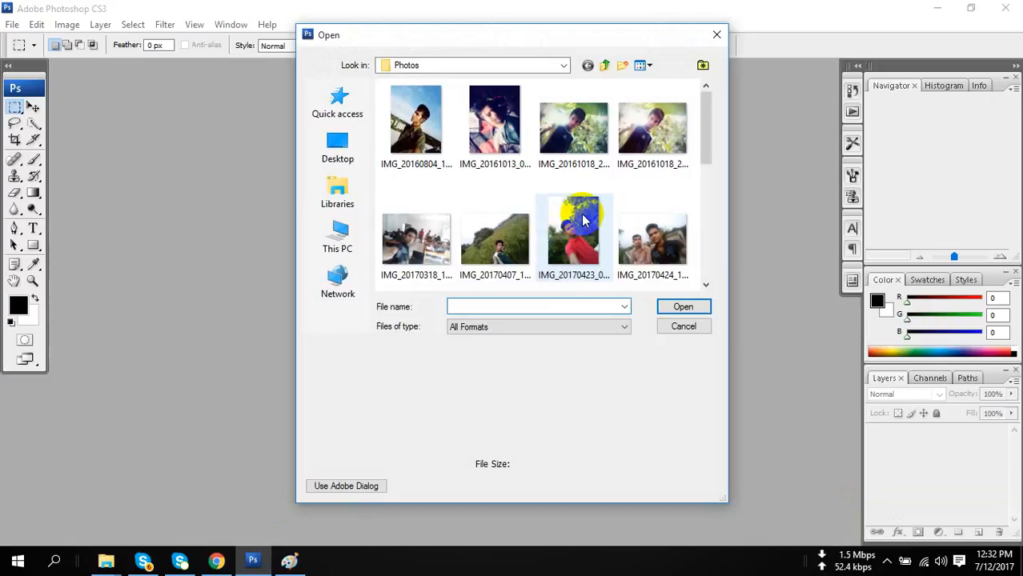
{"action": "mouse_move", "coordinate": [582, 220]}
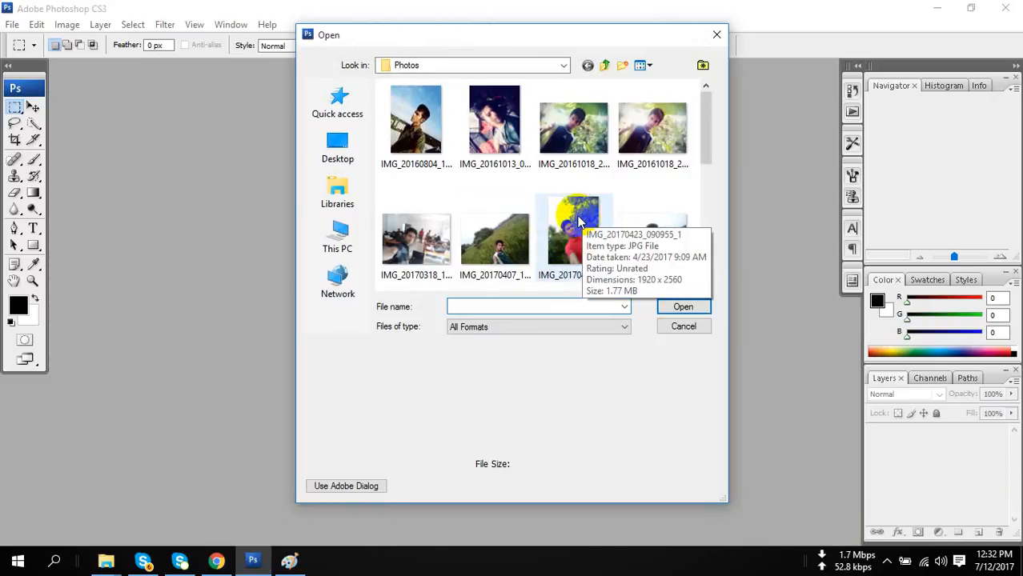
{"action": "left_click", "coordinate": [337, 148]}
{"action": "scroll", "coordinate": [546, 207], "scroll_direction": "down", "scroll_amount": 3}
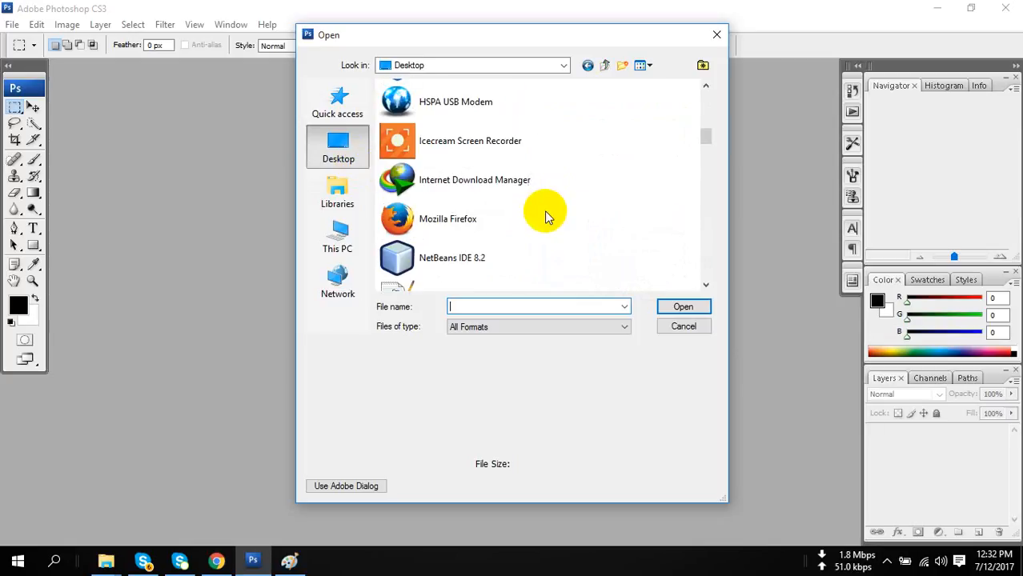
{"action": "scroll", "coordinate": [547, 212], "scroll_direction": "down", "scroll_amount": 8}
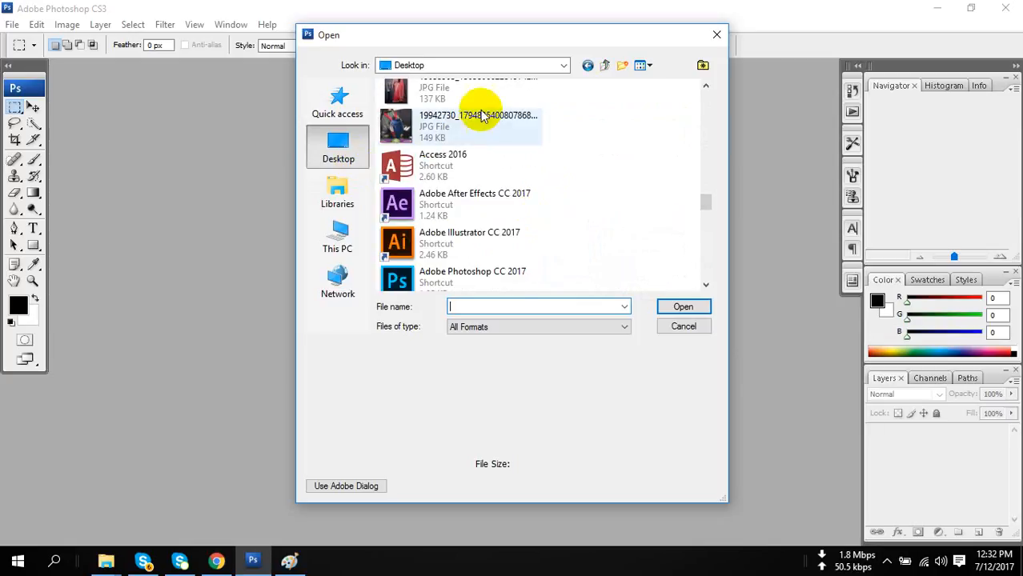
{"action": "double_click", "coordinate": [486, 93]}
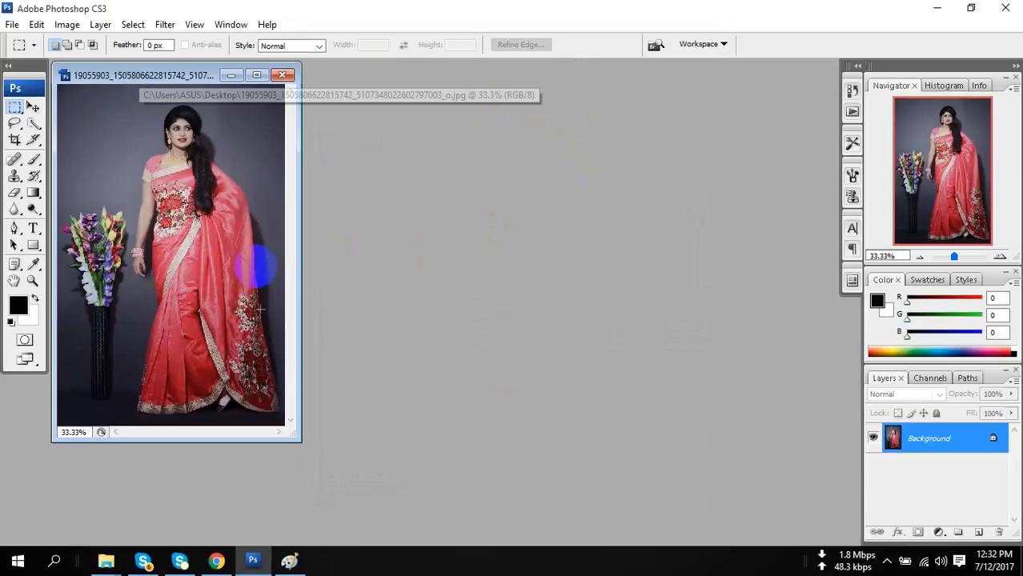
Resize the saree photo's document window to leave a narrow grey margin around the image, and shift the window slightly within the workspace
{"action": "left_click_drag", "start_coordinate": [298, 439], "coordinate": [705, 498]}
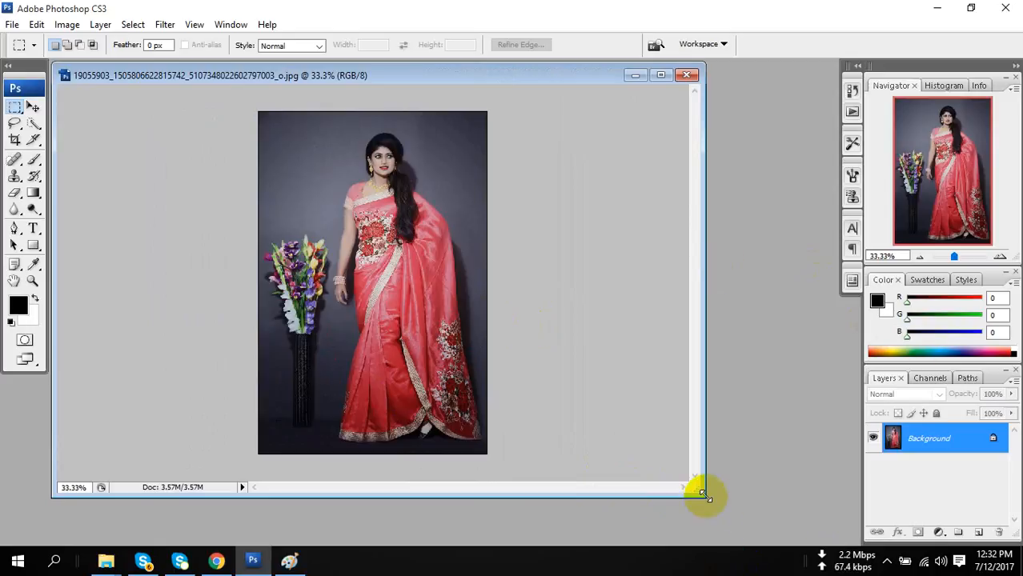
{"action": "left_click_drag", "start_coordinate": [704, 493], "coordinate": [352, 465]}
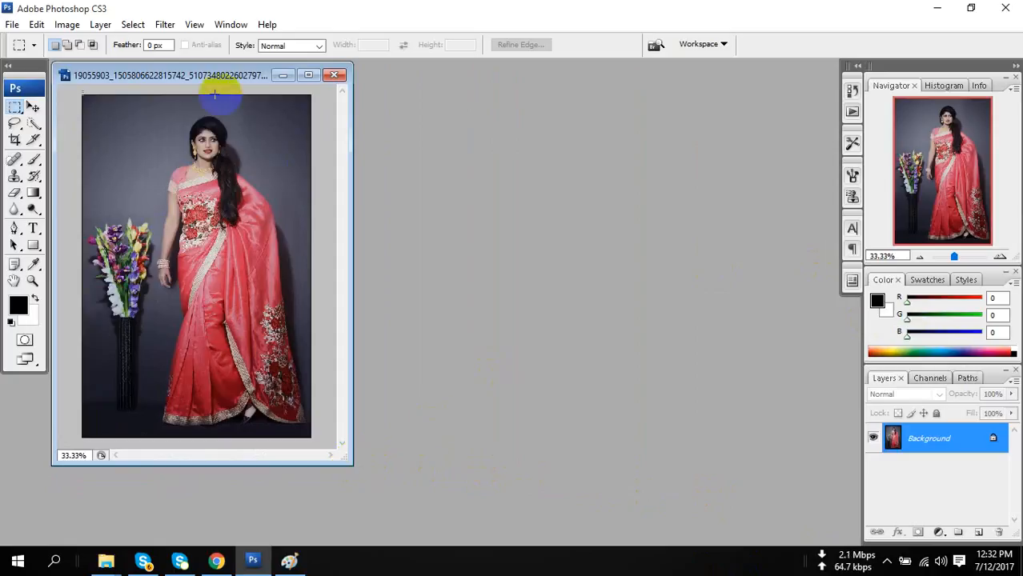
{"action": "left_click_drag", "start_coordinate": [207, 74], "coordinate": [234, 74]}
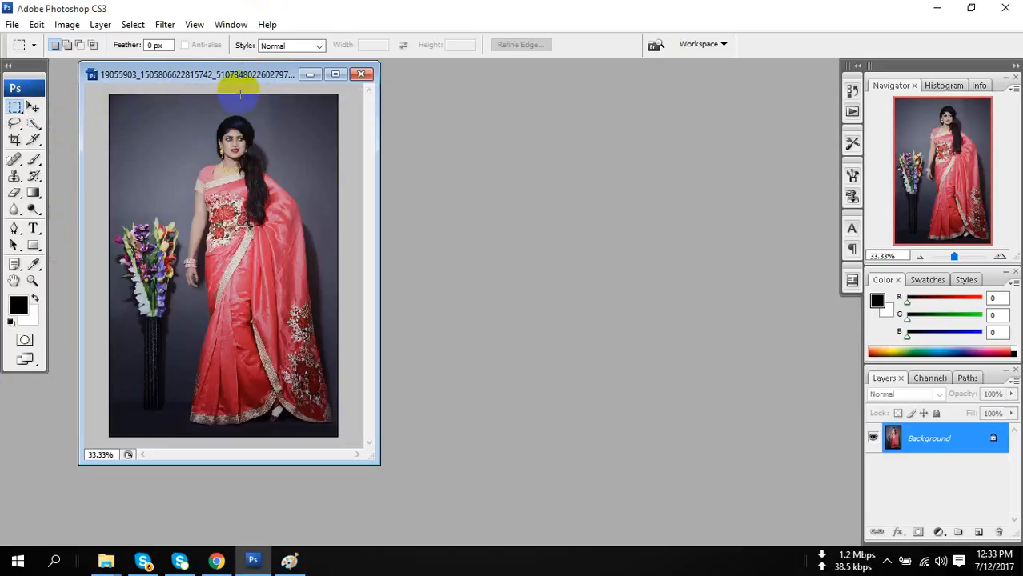
{"action": "mouse_move", "coordinate": [244, 79]}
{"action": "left_mouse_down"}
{"action": "mouse_move", "coordinate": [568, 75]}
{"action": "mouse_move", "coordinate": [493, 68]}
{"action": "mouse_move", "coordinate": [270, 96]}
{"action": "mouse_move", "coordinate": [247, 85]}
{"action": "left_mouse_up"}
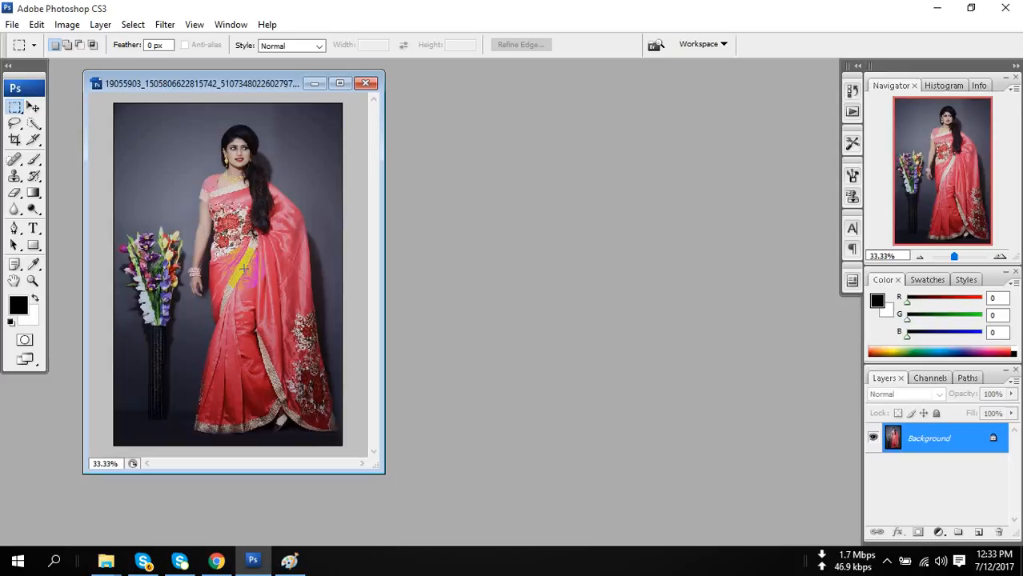
Maximize the saree photo's document window, restore down both the Photoshop window and the document, and maximize the document again
{"action": "double_click", "coordinate": [280, 87]}
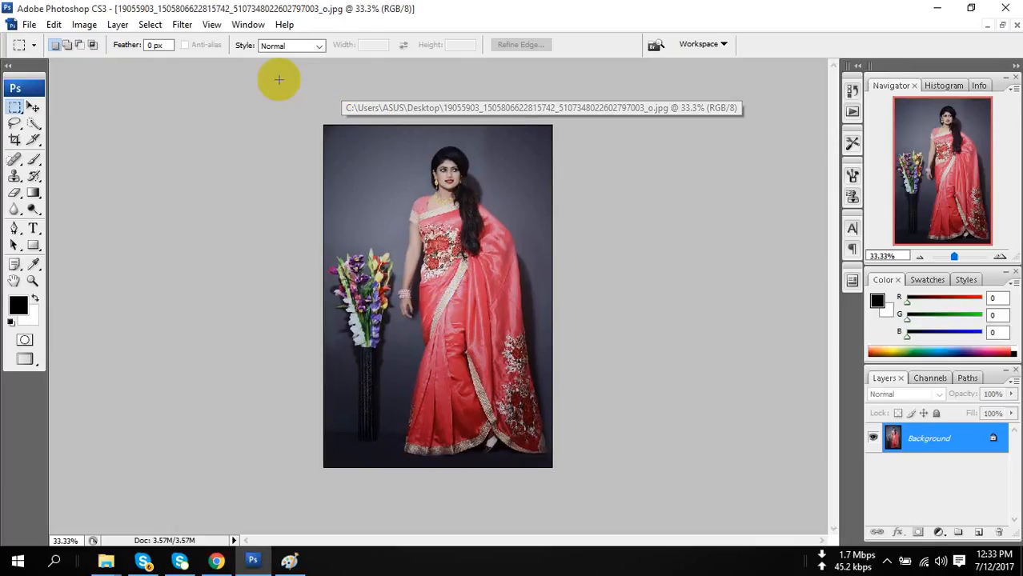
{"action": "double_click", "coordinate": [362, 22]}
{"action": "left_click", "coordinate": [994, 33]}
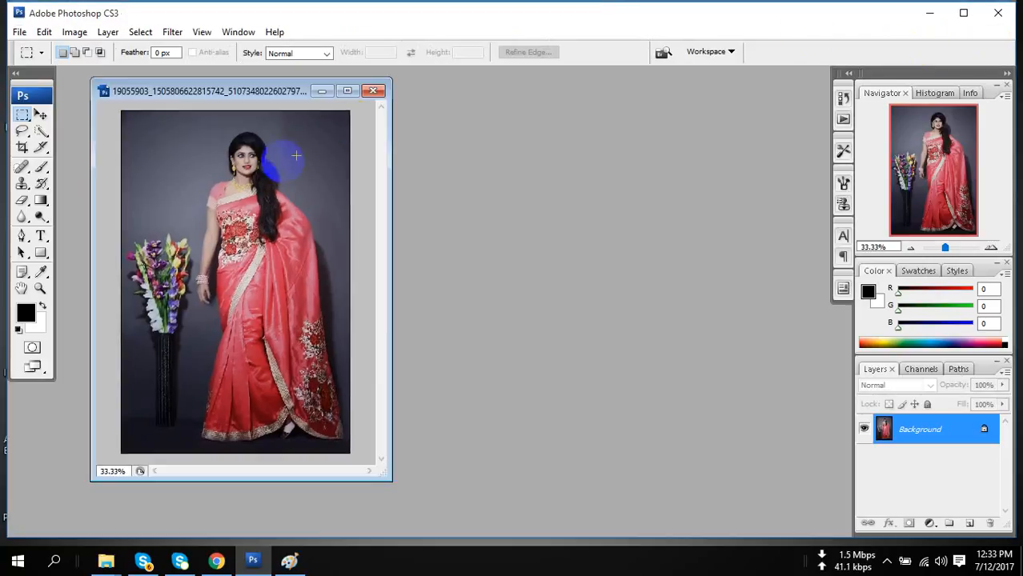
{"action": "left_click", "coordinate": [347, 90]}
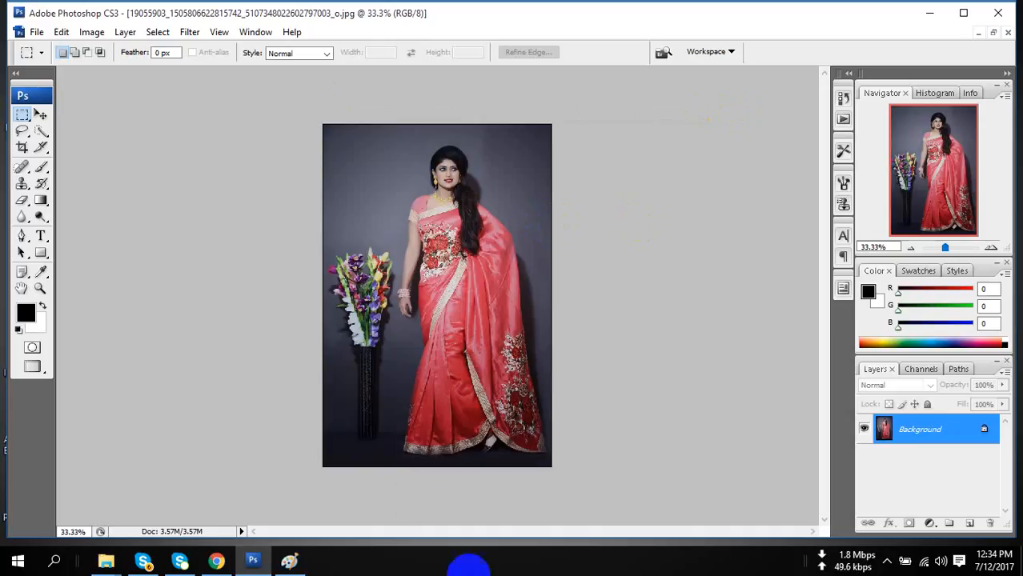
Zoom the saree photo in and back out, finishing at 50% magnification
{"action": "mouse_move", "coordinate": [292, 564]}
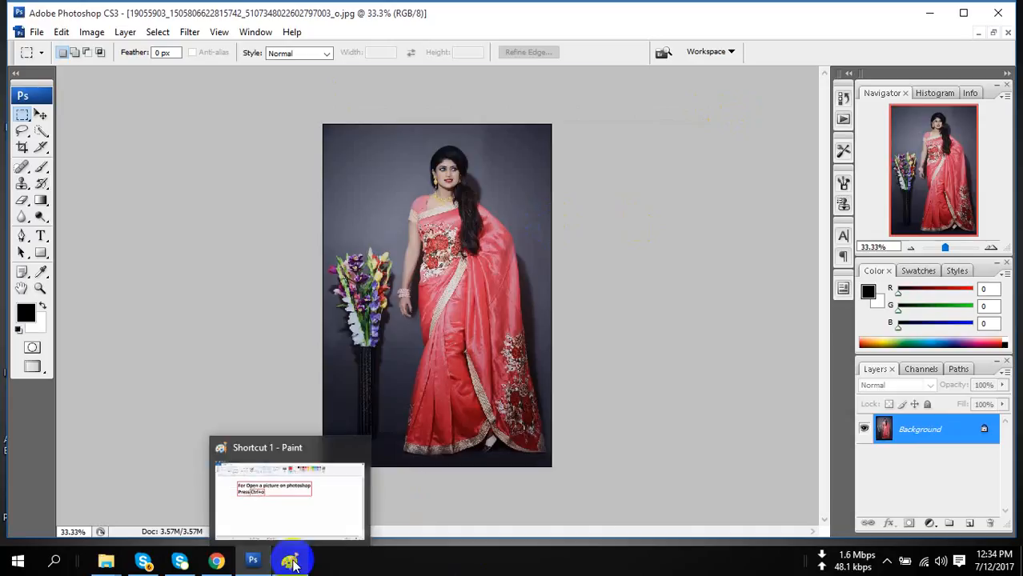
{"action": "key", "text": "ctrl+plus"}
{"action": "key", "text": "ctrl+plus"}
{"action": "key", "text": "ctrl+minus"}
{"action": "key", "text": "ctrl+minus"}
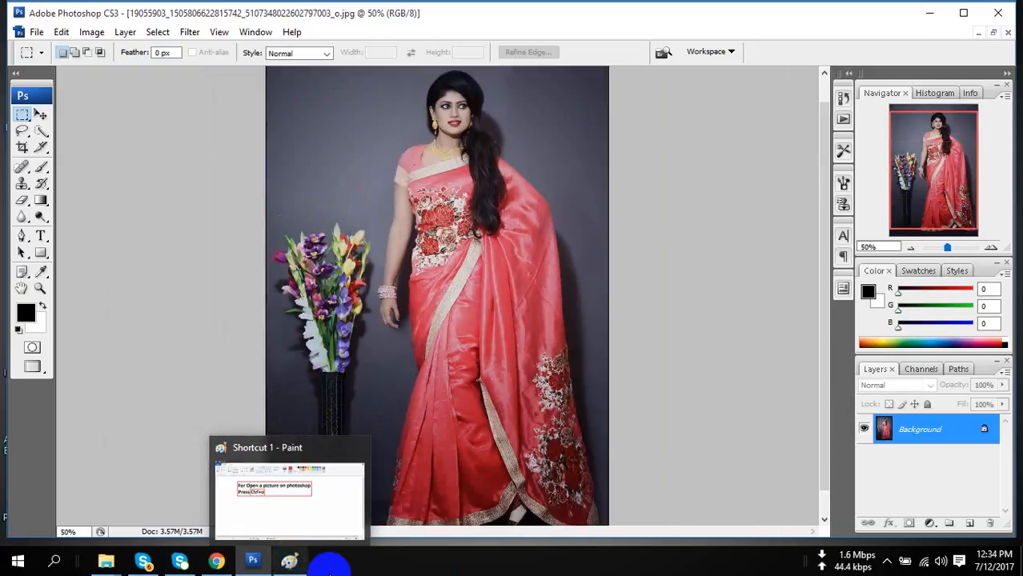
Switch to Paint and add a text box about 715 × 114 px below the existing note, reading "For Zoom in CTRL +"
{"action": "left_click", "coordinate": [290, 562]}
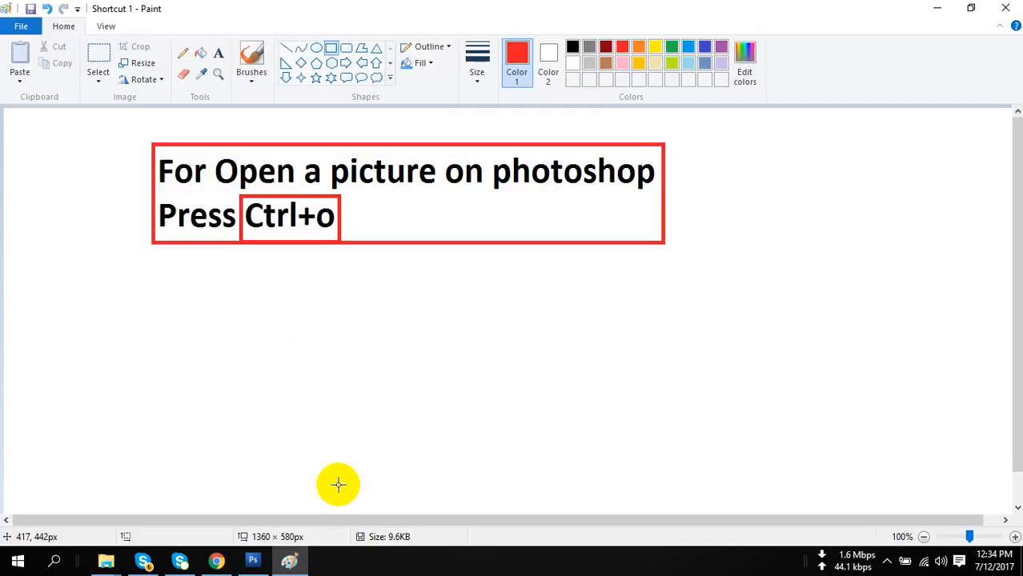
{"action": "left_click", "coordinate": [217, 53]}
{"action": "left_click_drag", "start_coordinate": [163, 267], "coordinate": [700, 355]}
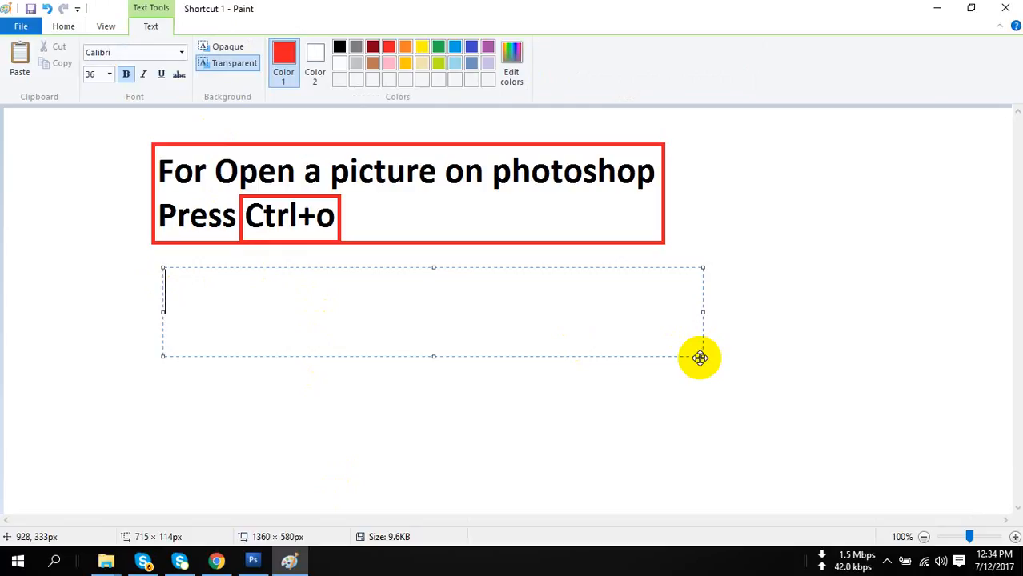
{"action": "type", "text": "For"}
{"action": "type", "text": "Zoom p"}
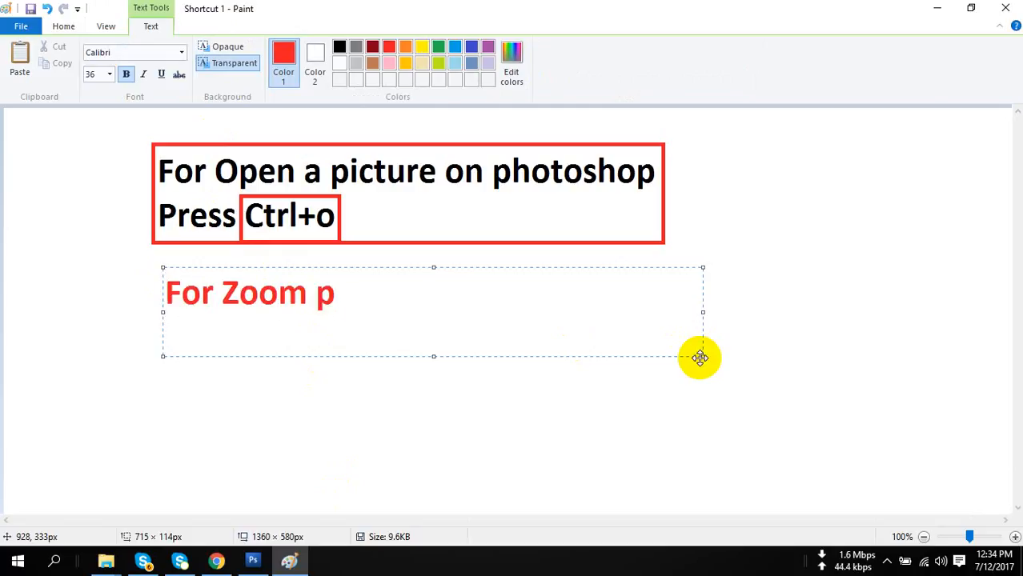
{"action": "key", "text": "BackSpace"}
{"action": "type", "text": "A picture"}
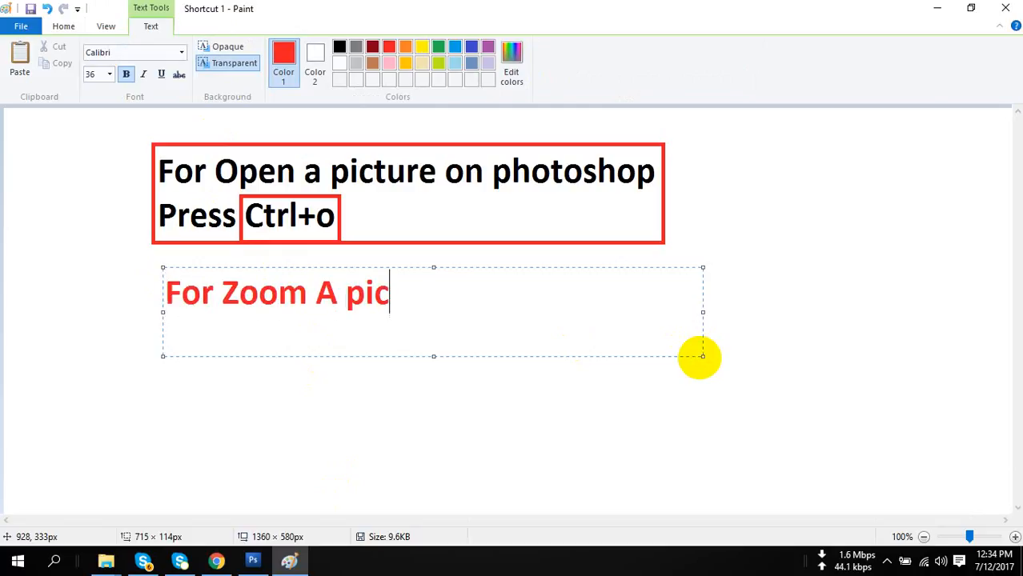
{"action": "key", "text": "BackSpace"}
{"action": "key", "text": "BackSpace"}
{"action": "key", "text": "BackSpace"}
{"action": "key", "text": "BackSpace"}
{"action": "key", "text": "BackSpace"}
{"action": "key", "text": "BackSpace"}
{"action": "key", "text": "BackSpace"}
{"action": "key", "text": "BackSpace"}
{"action": "key", "text": "BackSpace"}
{"action": "type", "text": "in"}
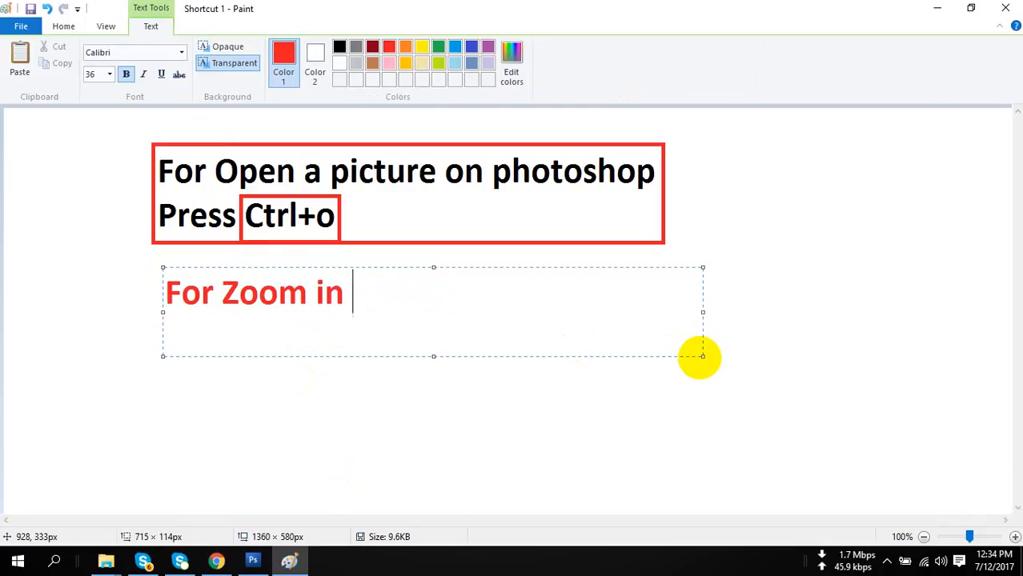
{"action": "type", "text": "  CTRL"}
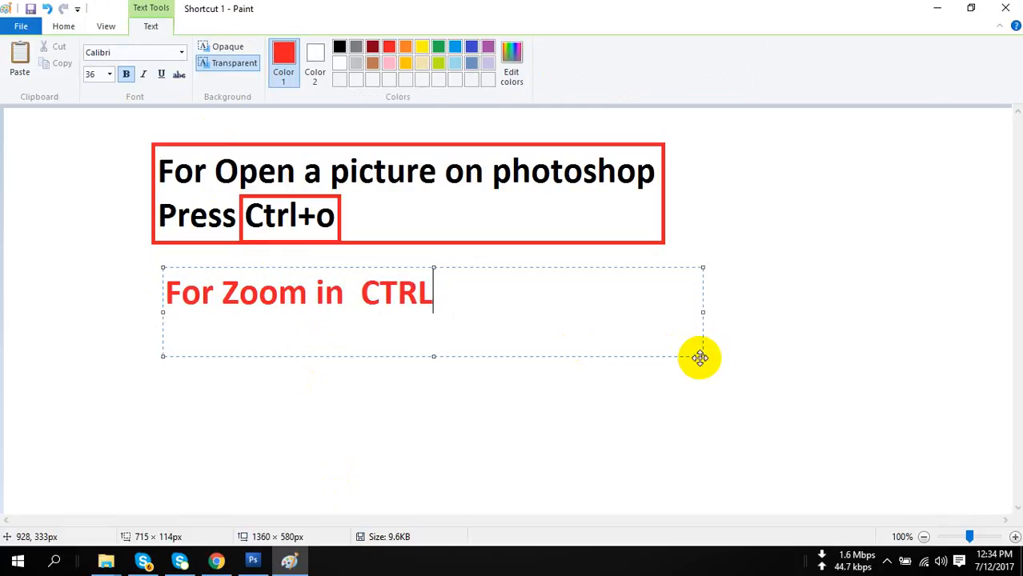
{"action": "type", "text": "+"}
{"action": "left_click_drag", "start_coordinate": [461, 304], "coordinate": [503, 331]}
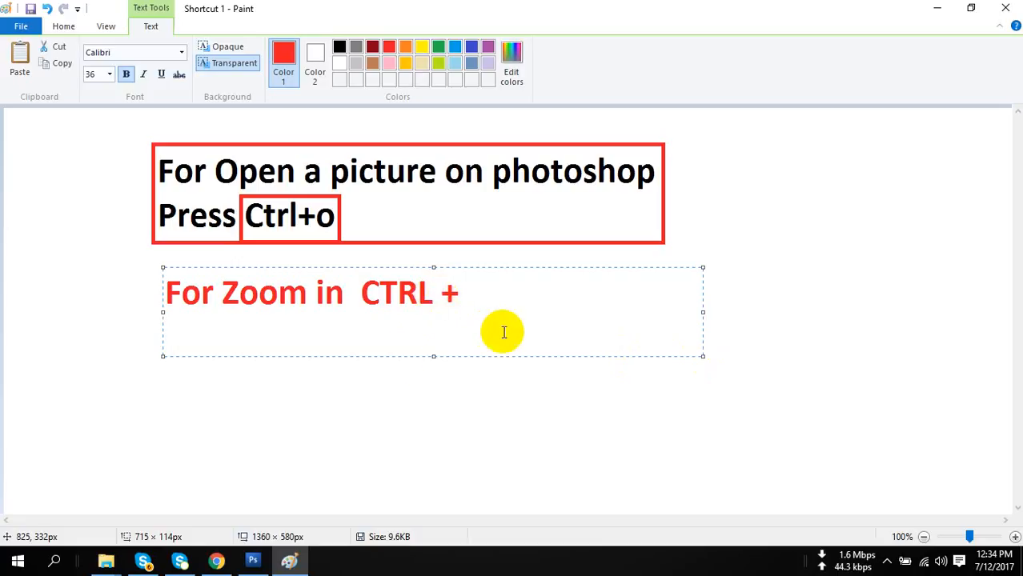
Add a second line to the text box reading "For Zoom Out CTRL -"
{"action": "key", "text": "Return"}
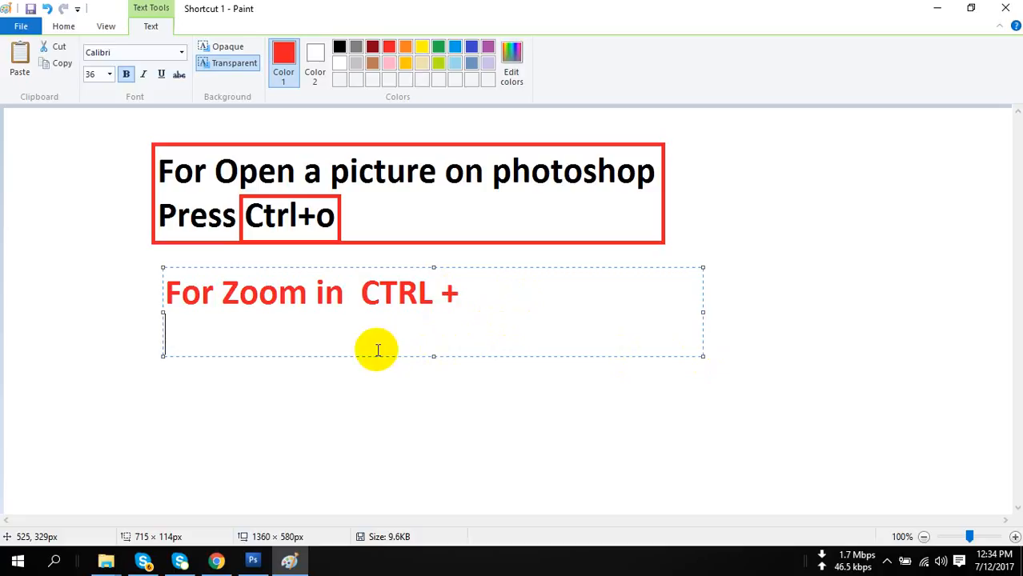
{"action": "type", "text": "For"}
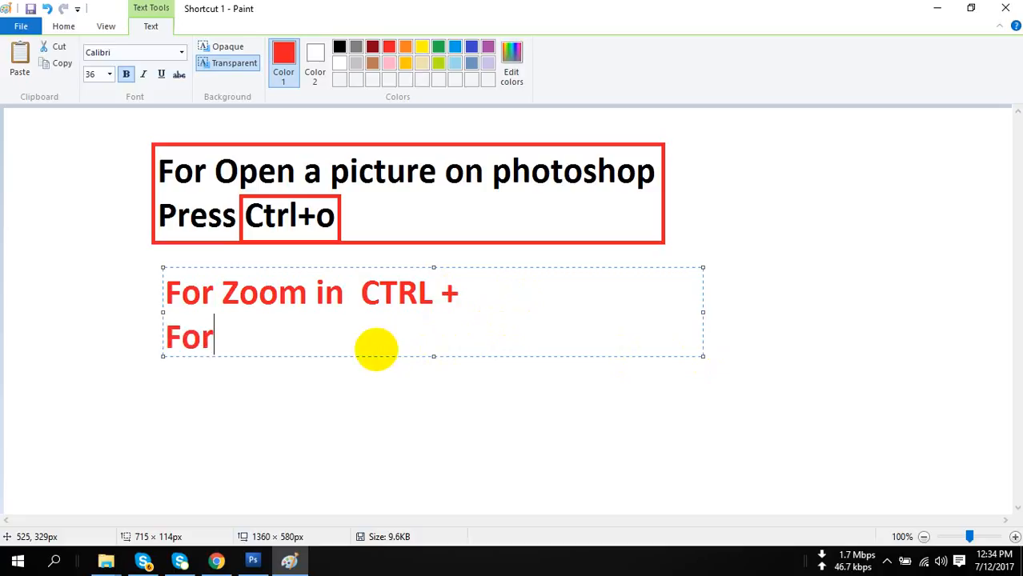
{"action": "type", "text": " Zoom Out"}
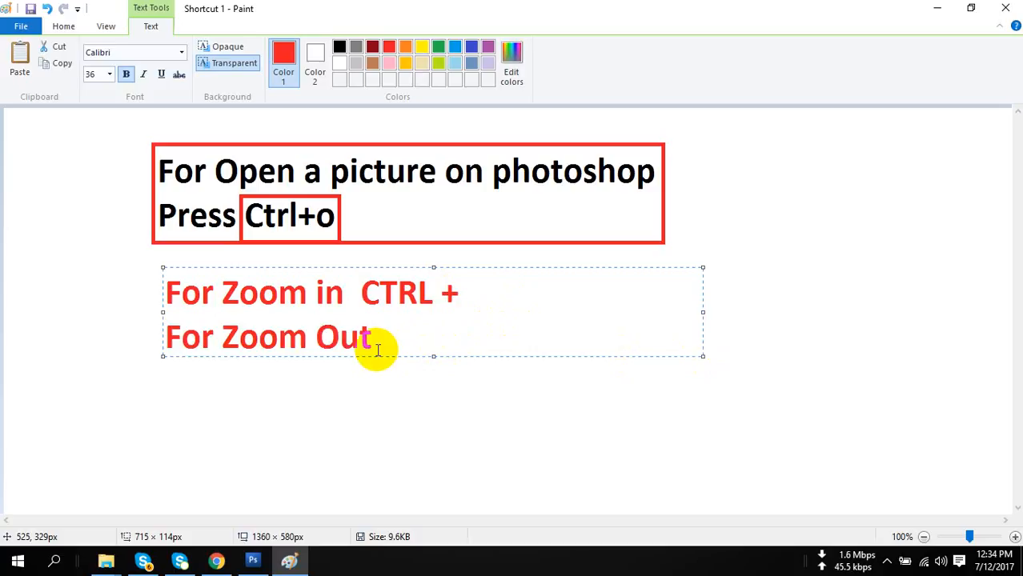
{"action": "type", "text": "   CTRL _"}
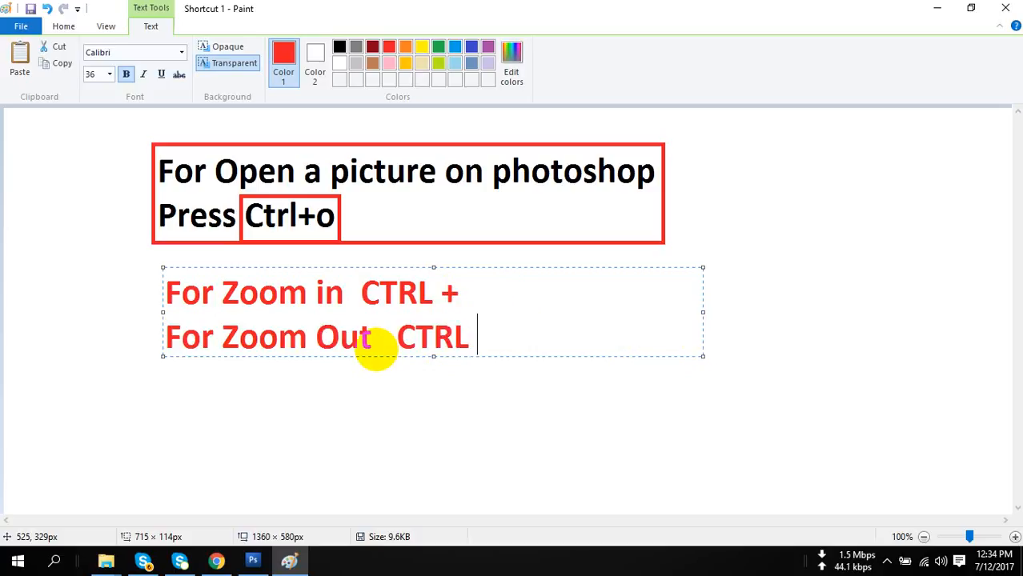
{"action": "key", "text": "BackSpace"}
{"action": "type", "text": "-"}
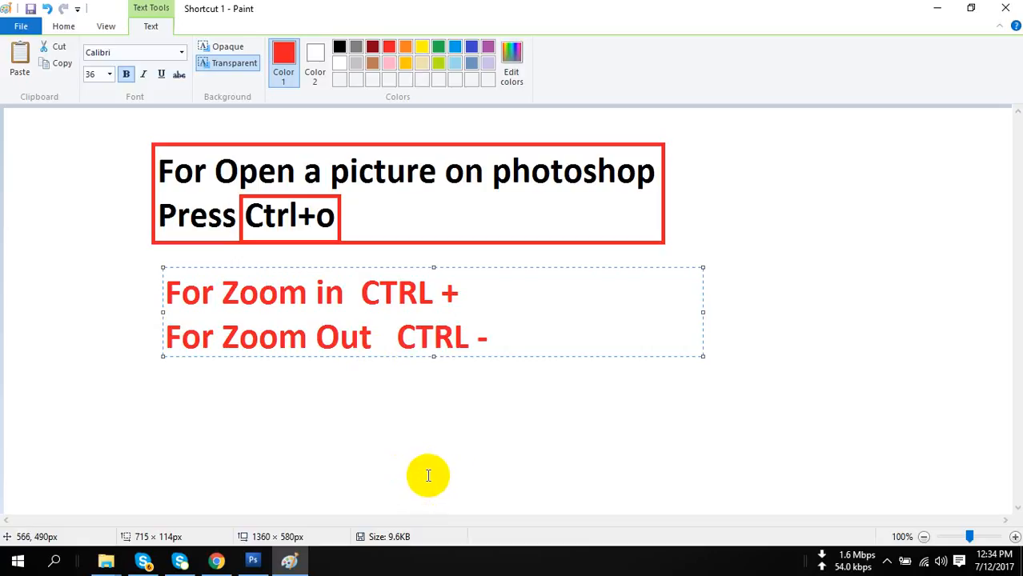
Add a third line reading "For Move Navigation Press Space" and commit the red text to the canvas
{"action": "key", "text": "Return"}
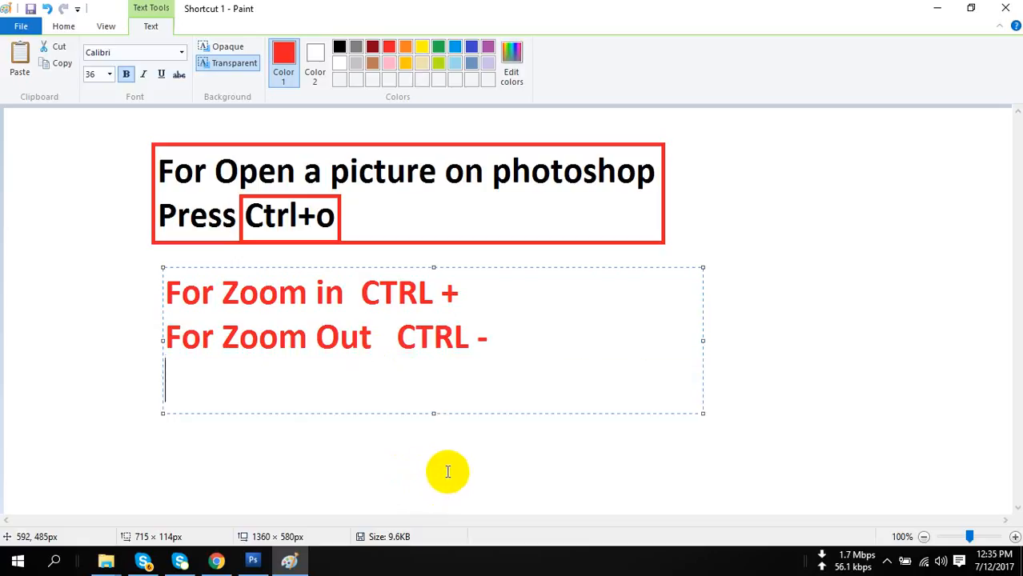
{"action": "type", "text": "OE"}
{"action": "key", "text": "BackSpace"}
{"action": "key", "text": "BackSpace"}
{"action": "type", "text": "FOr"}
{"action": "key", "text": "BackSpace"}
{"action": "key", "text": "BackSpace"}
{"action": "type", "text": "or "}
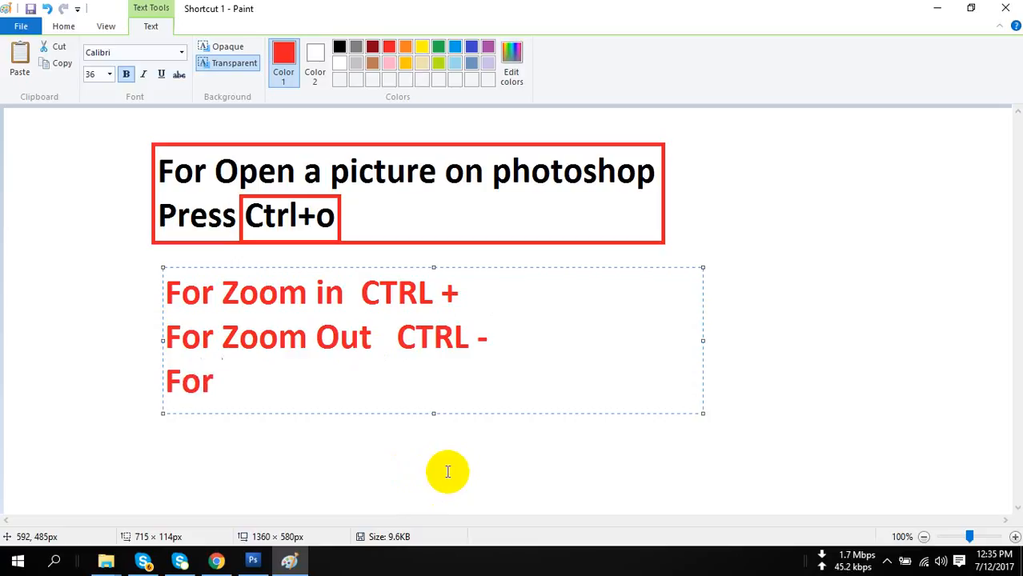
{"action": "type", "text": "mo"}
{"action": "key", "text": "BackSpace"}
{"action": "key", "text": "BackSpace"}
{"action": "type", "text": "MO"}
{"action": "key", "text": "BackSpace"}
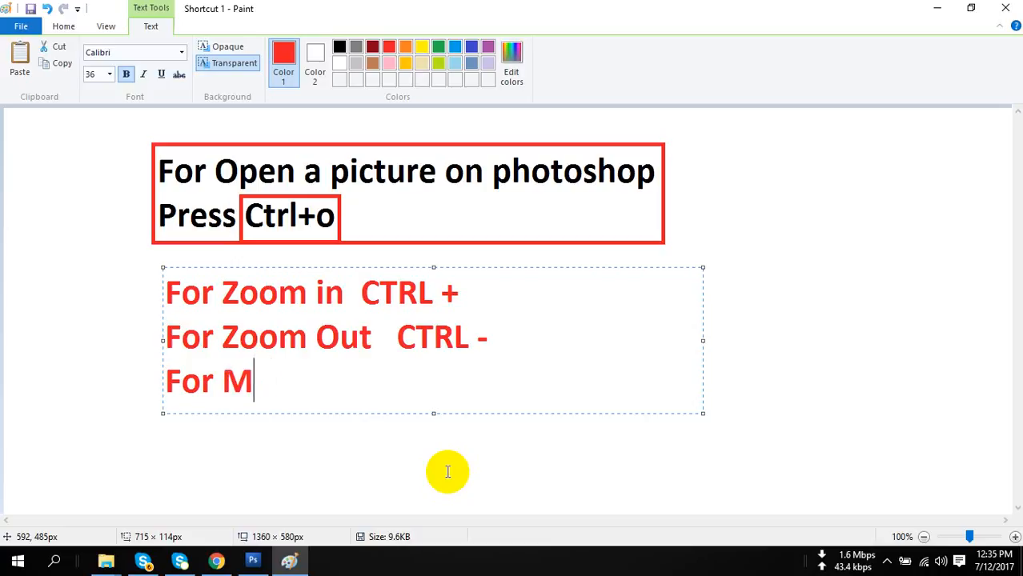
{"action": "type", "text": "ove "}
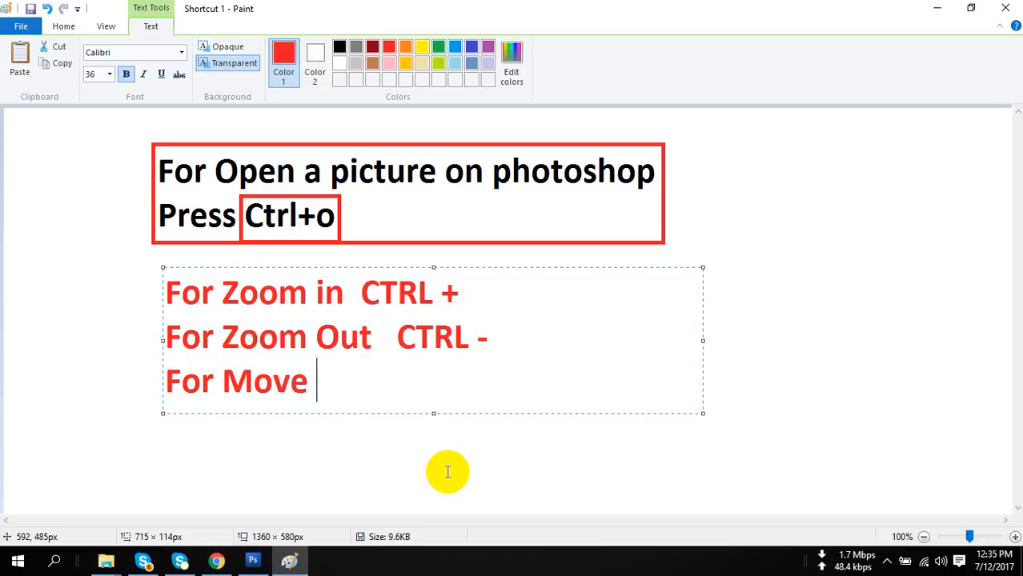
{"action": "type", "text": "Na"}
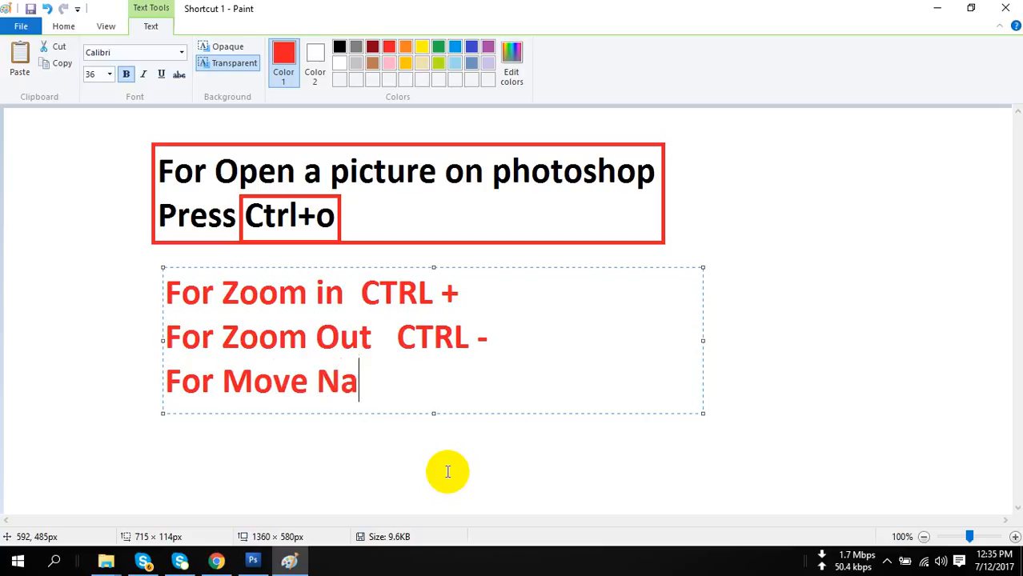
{"action": "type", "text": "vigation "}
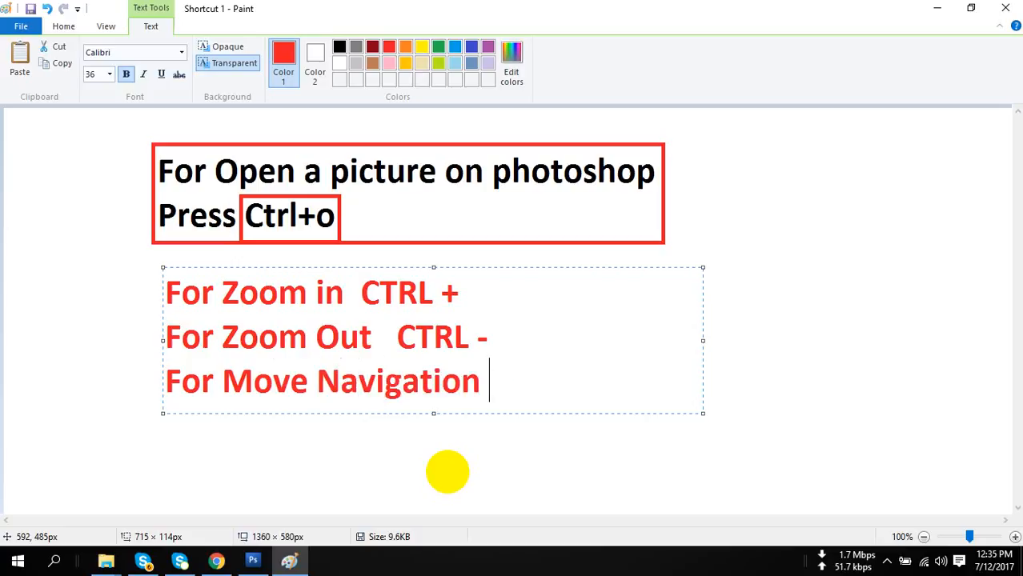
{"action": "type", "text": "Press S"}
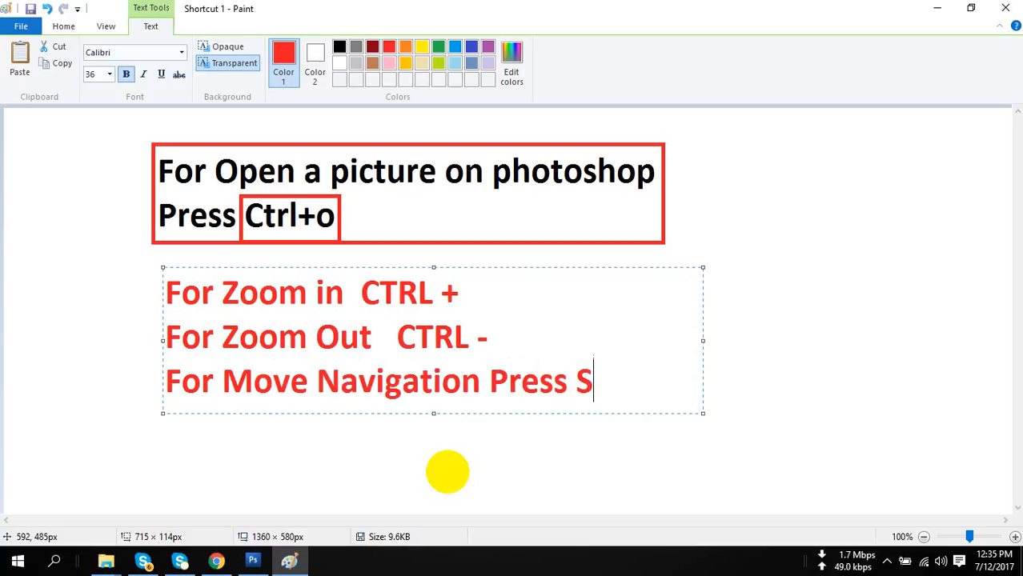
{"action": "key", "text": "BackSpace"}
{"action": "type", "text": "Space"}
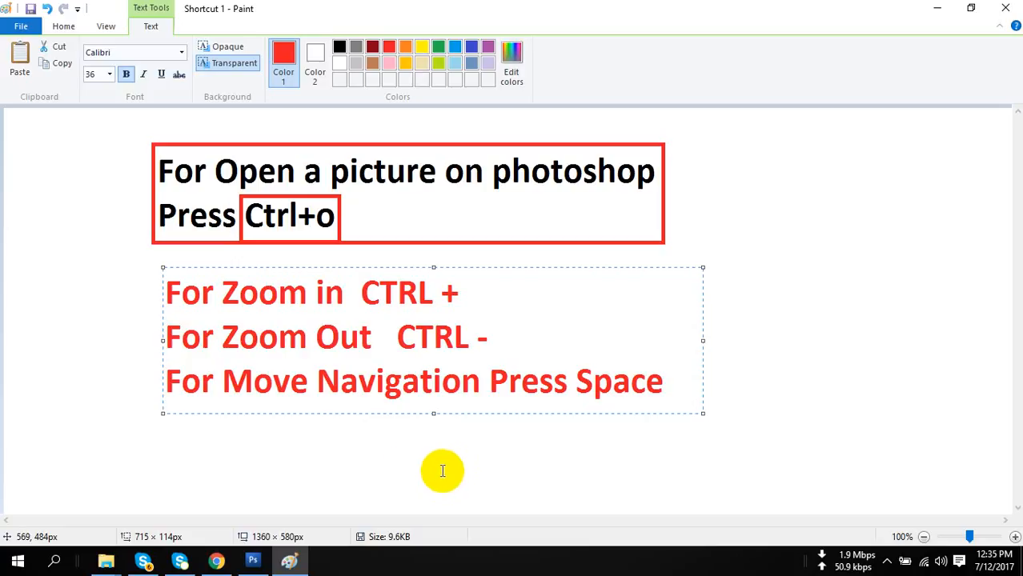
{"action": "left_click", "coordinate": [470, 457]}
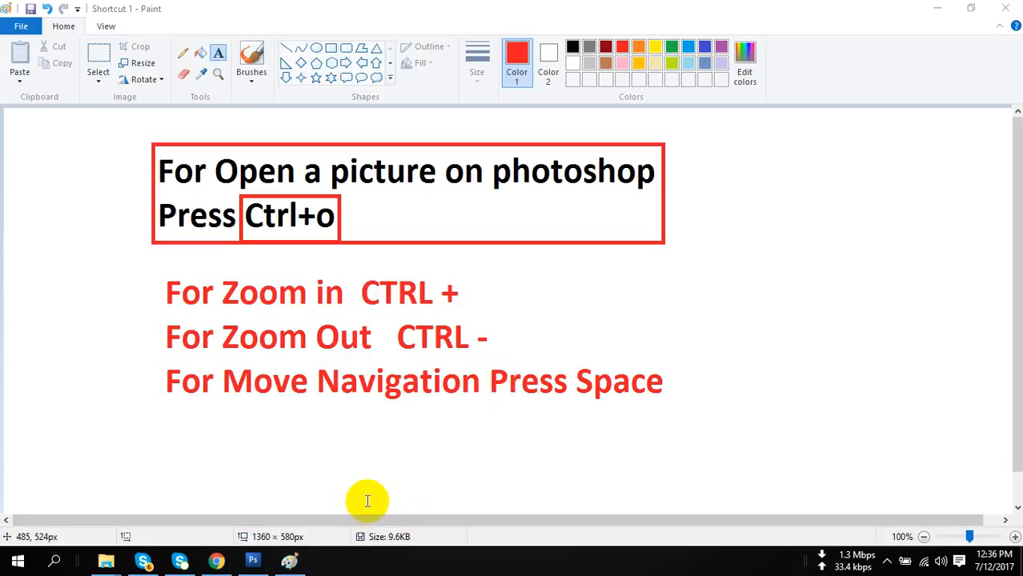
Switch to Photoshop and zoom the saree photo in to 300%
{"action": "left_click", "coordinate": [257, 564]}
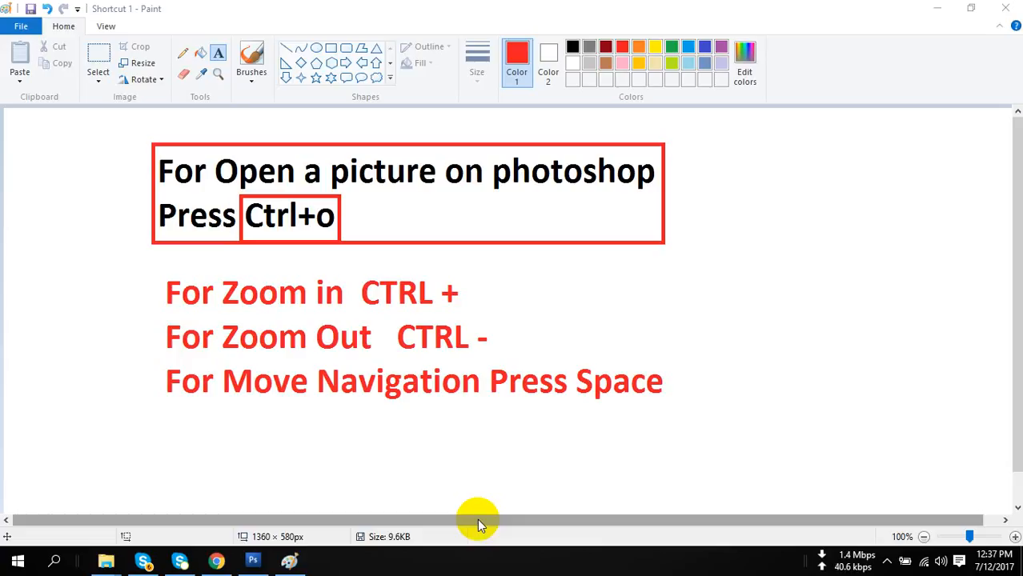
{"action": "left_click", "coordinate": [253, 561]}
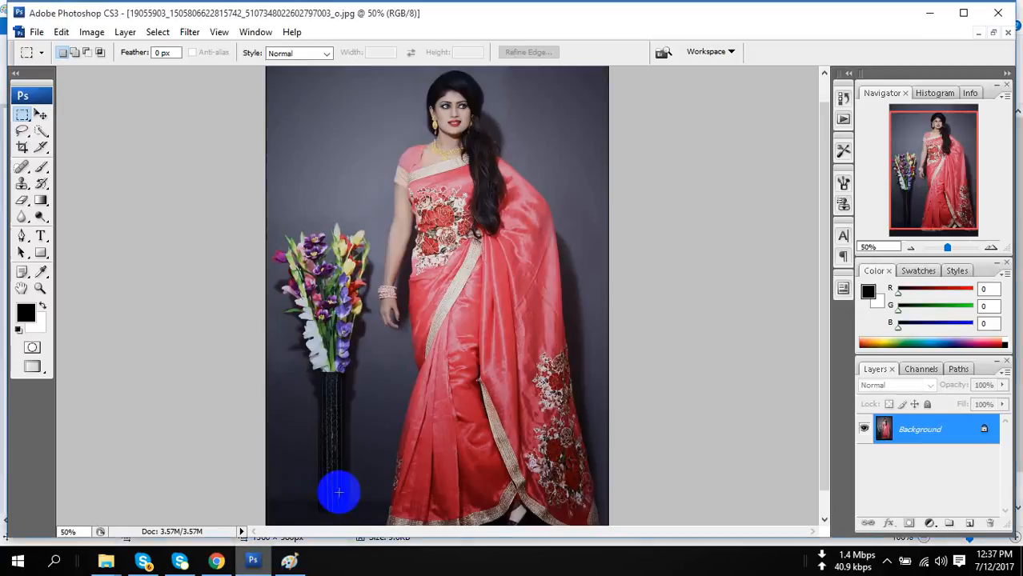
{"action": "left_click", "coordinate": [512, 256]}
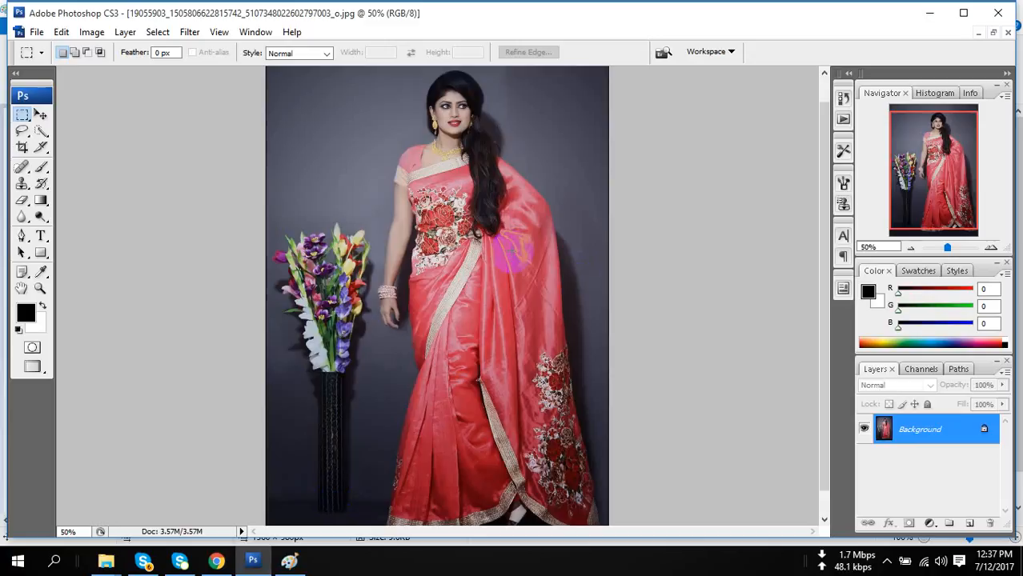
{"action": "key", "text": "ctrl+plus"}
{"action": "key", "text": "ctrl+plus"}
{"action": "key", "text": "ctrl+plus"}
{"action": "key", "text": "ctrl+plus"}
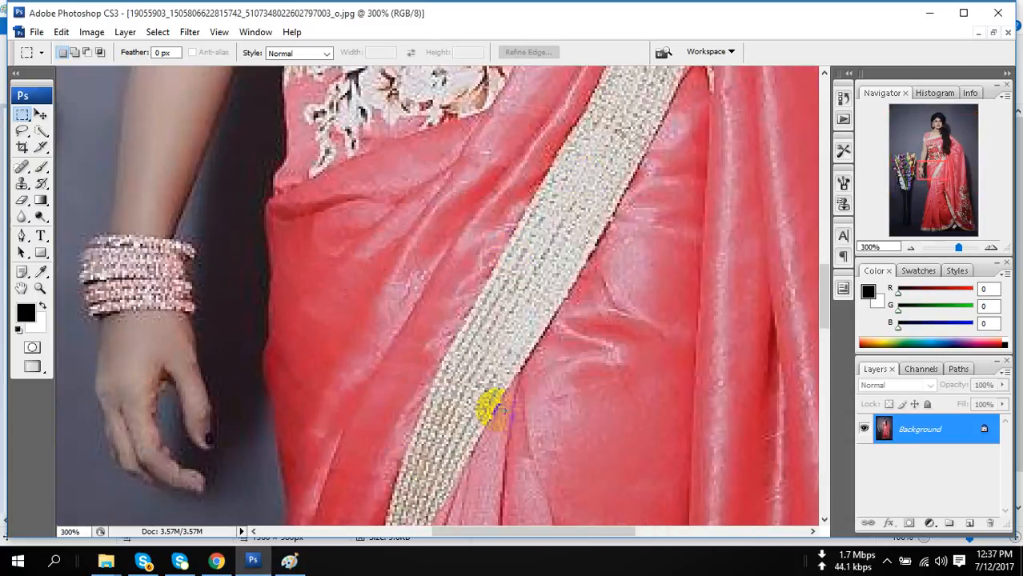
Check the shortcut notes in Paint, return to Photoshop, and pan the enlarged photo up to the woman's face
{"action": "left_click", "coordinate": [304, 563]}
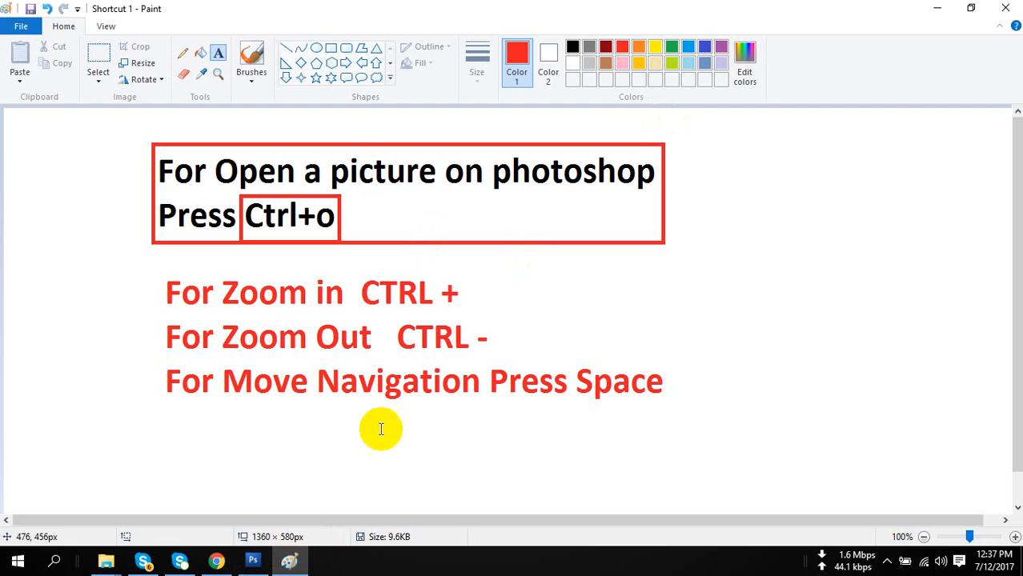
{"action": "left_click", "coordinate": [290, 562]}
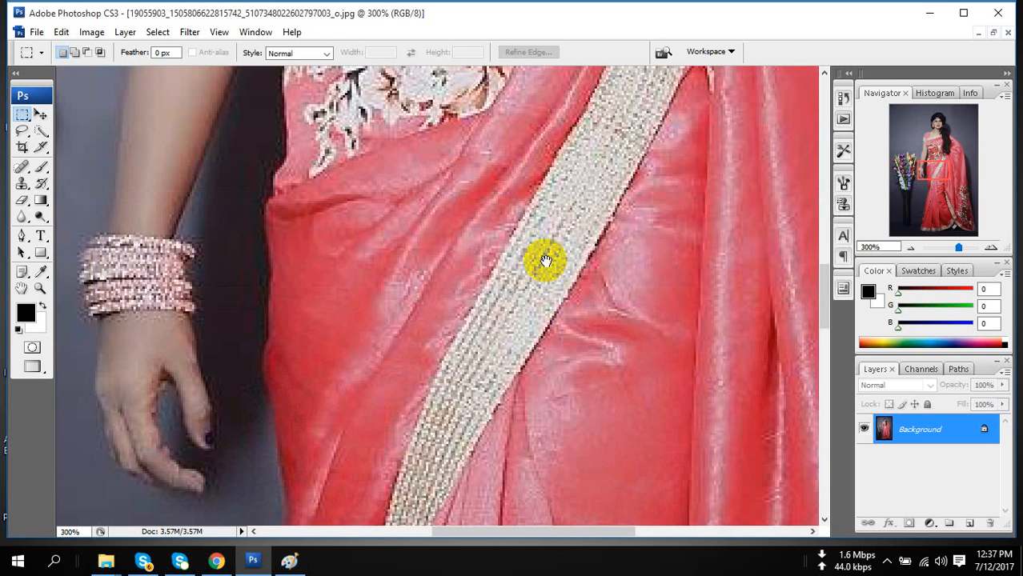
{"action": "left_click_drag", "start_coordinate": [544, 131], "coordinate": [526, 482]}
{"action": "left_click_drag", "start_coordinate": [559, 228], "coordinate": [560, 389]}
{"action": "left_click_drag", "start_coordinate": [610, 231], "coordinate": [586, 415]}
{"action": "left_click_drag", "start_coordinate": [619, 239], "coordinate": [587, 373]}
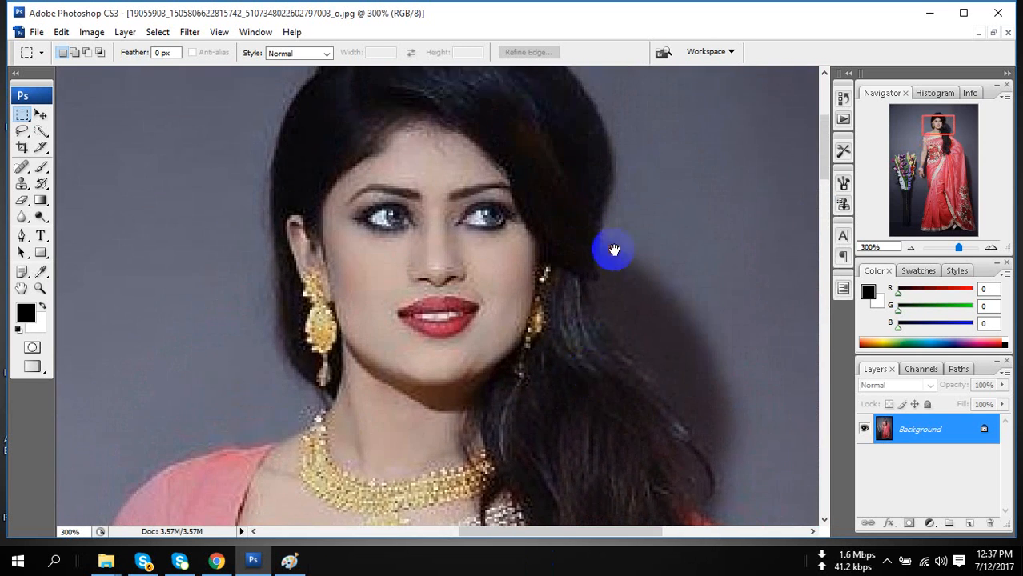
Pan around the woman's face at 300% magnification, and zoom the photo out to 100%
{"action": "left_click_drag", "start_coordinate": [612, 249], "coordinate": [703, 344]}
{"action": "left_click_drag", "start_coordinate": [642, 343], "coordinate": [646, 335]}
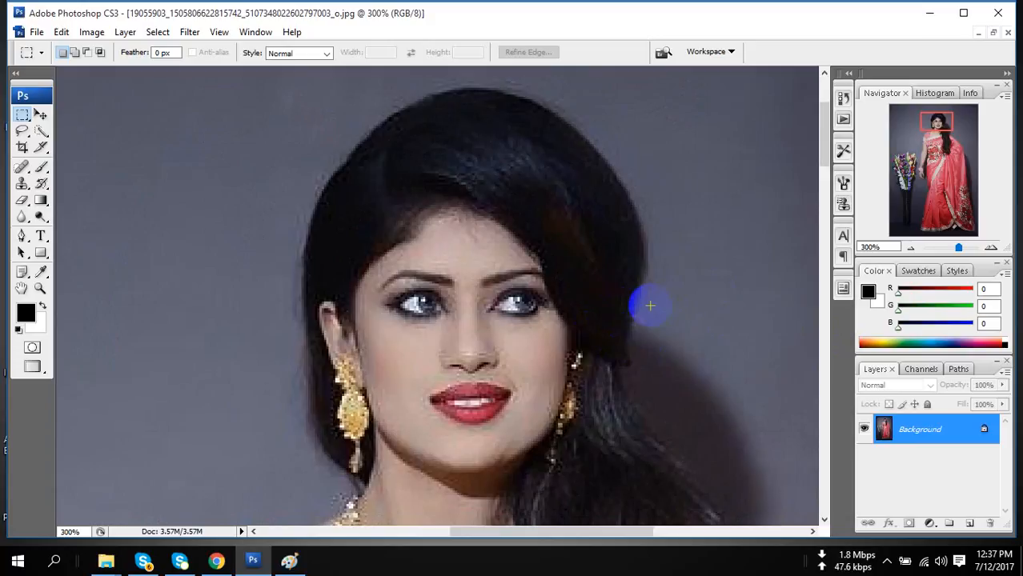
{"action": "left_click_drag", "start_coordinate": [356, 456], "coordinate": [443, 338]}
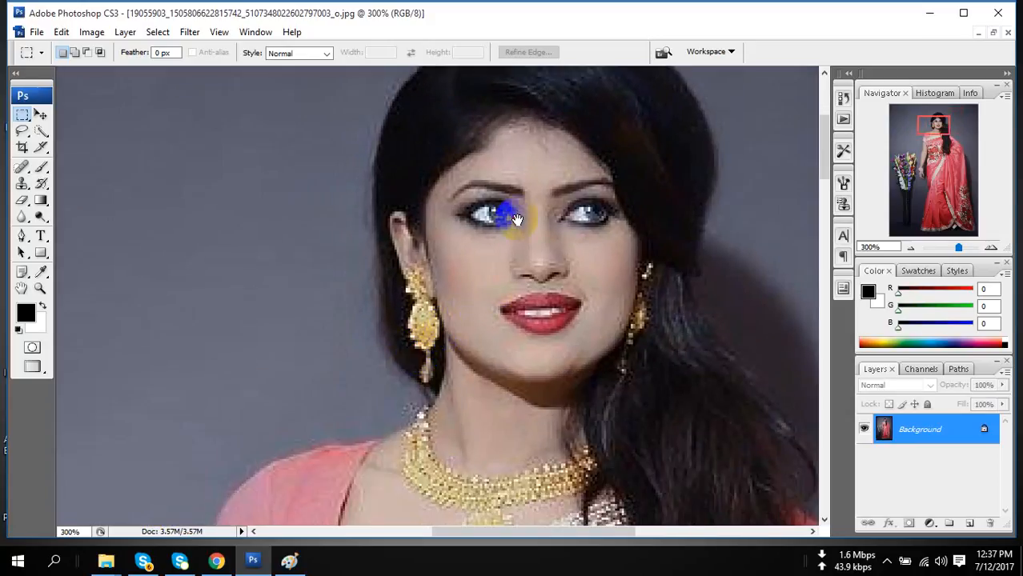
{"action": "left_click_drag", "start_coordinate": [517, 219], "coordinate": [453, 416]}
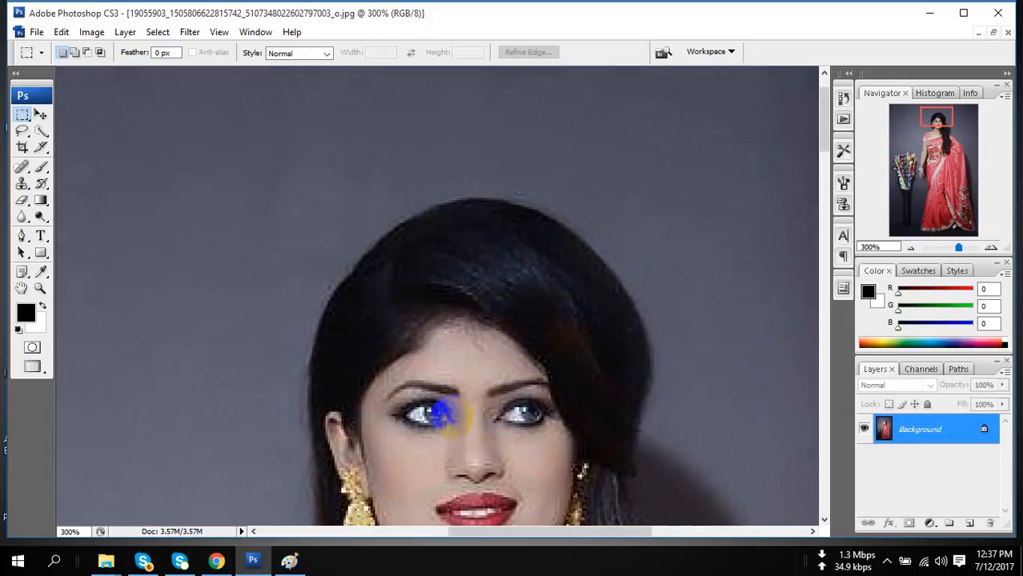
{"action": "left_click_drag", "start_coordinate": [451, 416], "coordinate": [469, 382]}
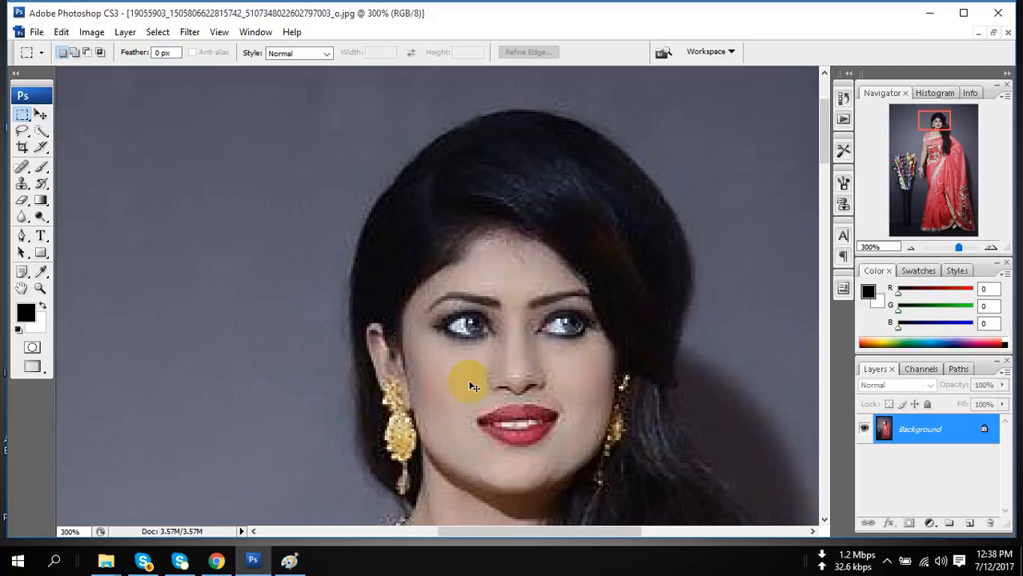
{"action": "scroll", "coordinate": [472, 387], "scroll_direction": "down", "scroll_amount": 2}
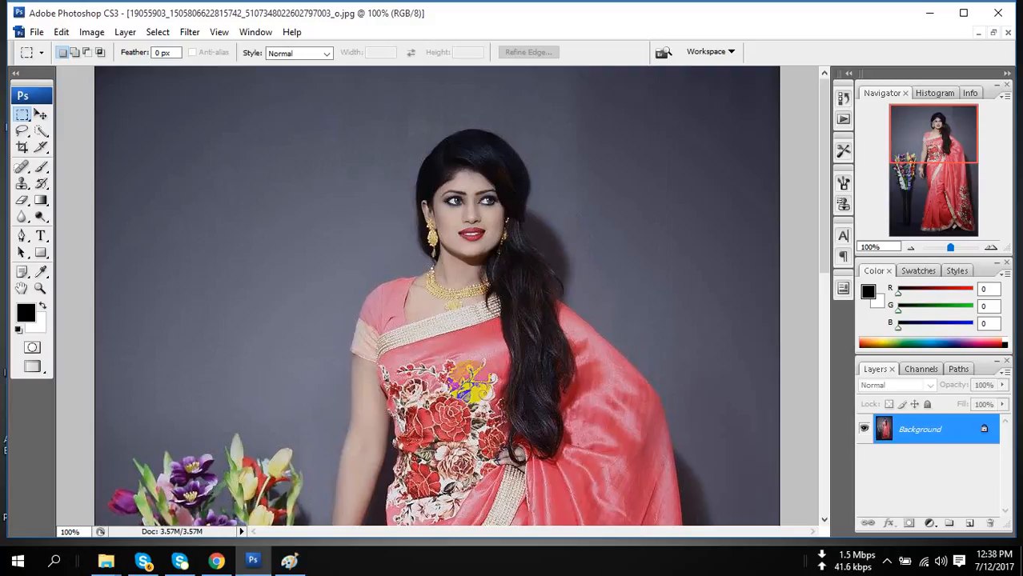
Zoom the saree photo in to 200% and select the woman's head with the Rectangular Marquee tool
{"action": "key", "text": "ctrl+plus"}
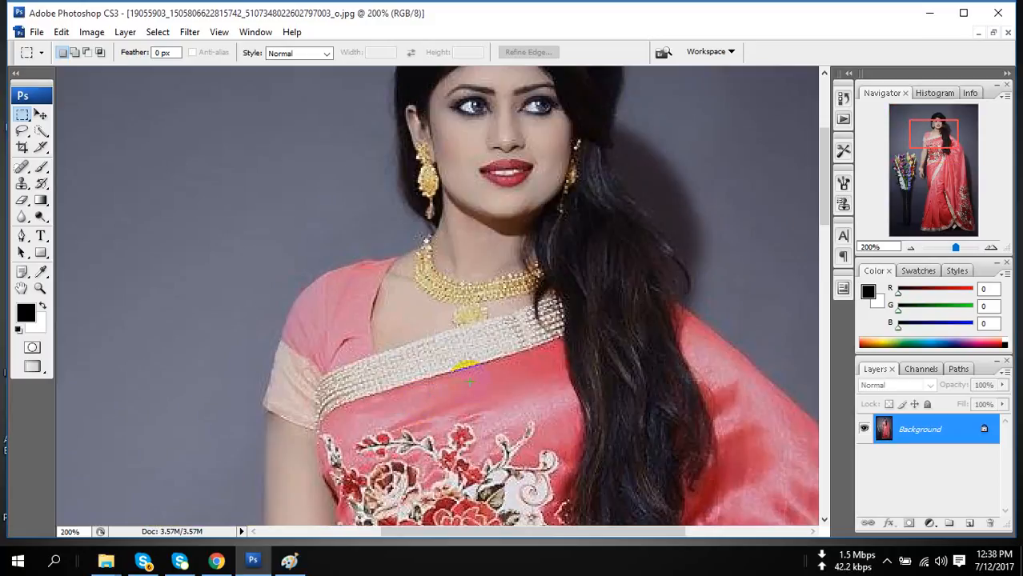
{"action": "mouse_move", "coordinate": [644, 233]}
{"action": "left_mouse_down"}
{"action": "mouse_move", "coordinate": [659, 215]}
{"action": "mouse_move", "coordinate": [641, 232]}
{"action": "left_mouse_up"}
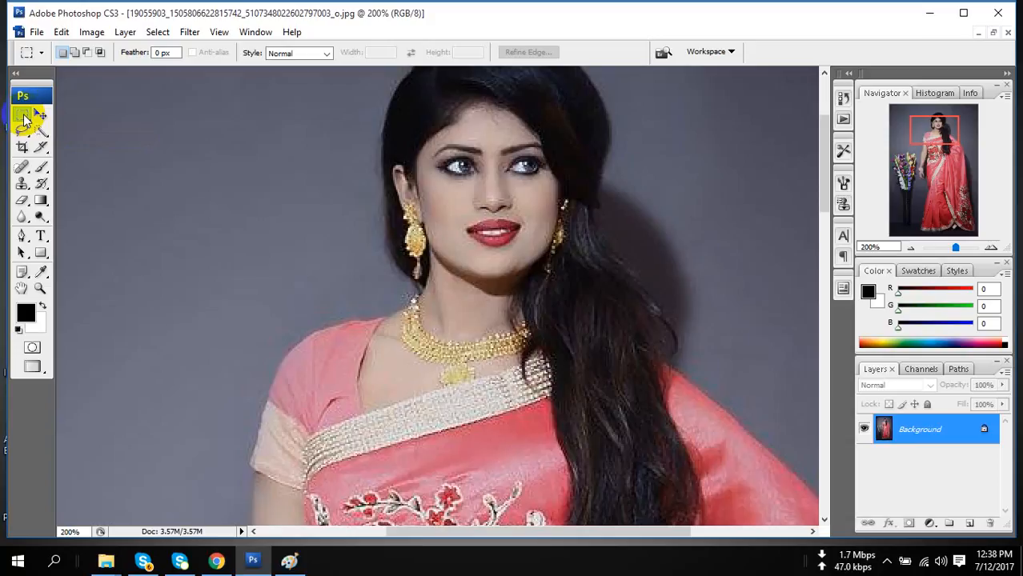
{"action": "left_click", "coordinate": [24, 120]}
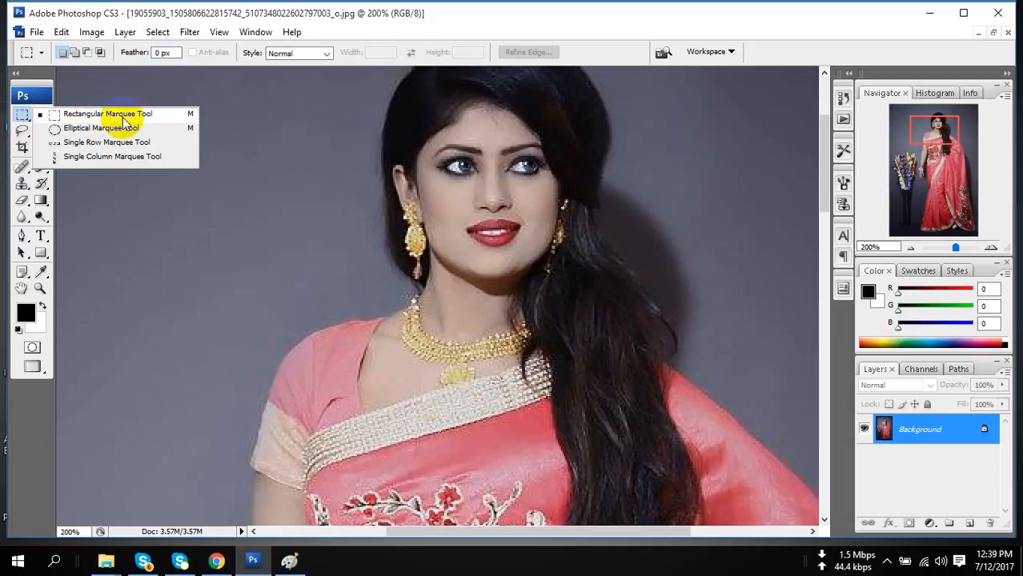
{"action": "scroll", "coordinate": [124, 121], "scroll_direction": "up", "scroll_amount": 1}
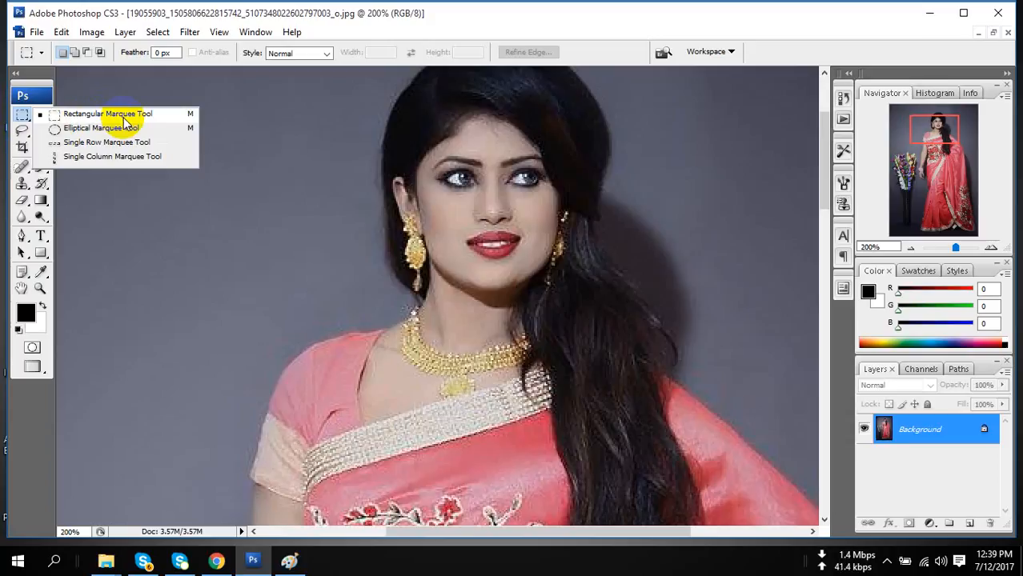
{"action": "left_click", "coordinate": [124, 117]}
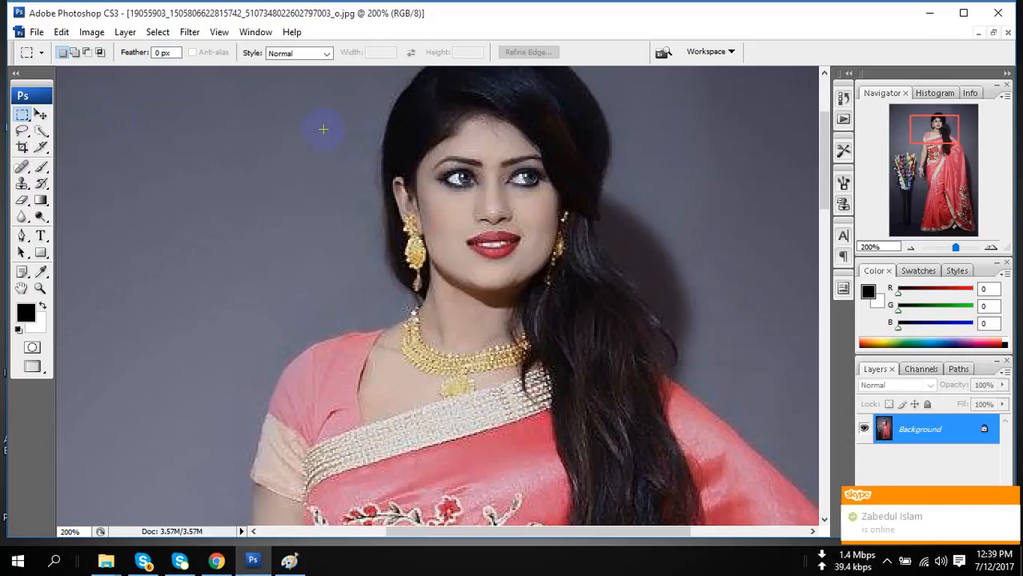
{"action": "scroll", "coordinate": [400, 186], "scroll_direction": "up", "scroll_amount": 4}
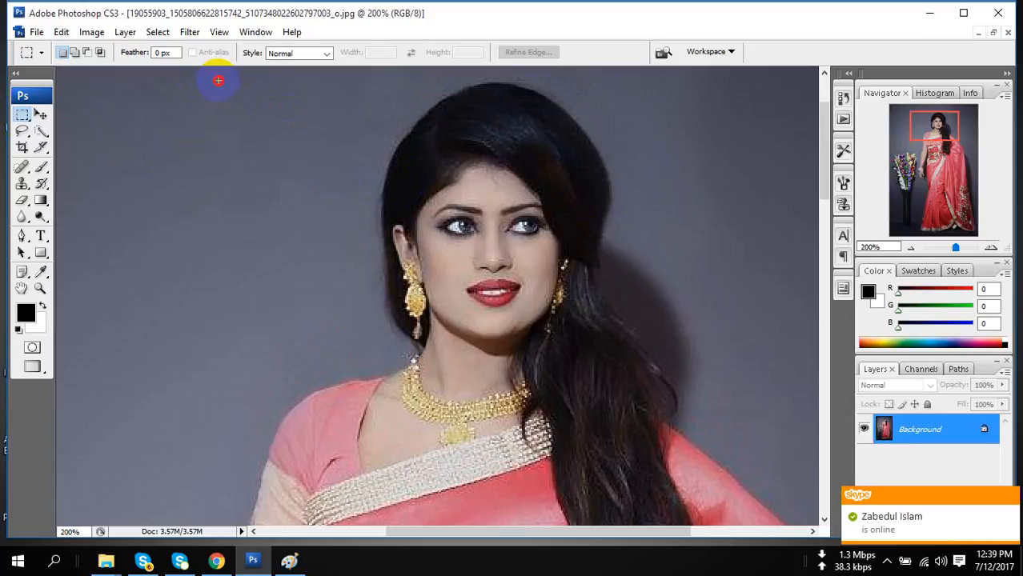
{"action": "left_click_drag", "start_coordinate": [217, 80], "coordinate": [777, 405]}
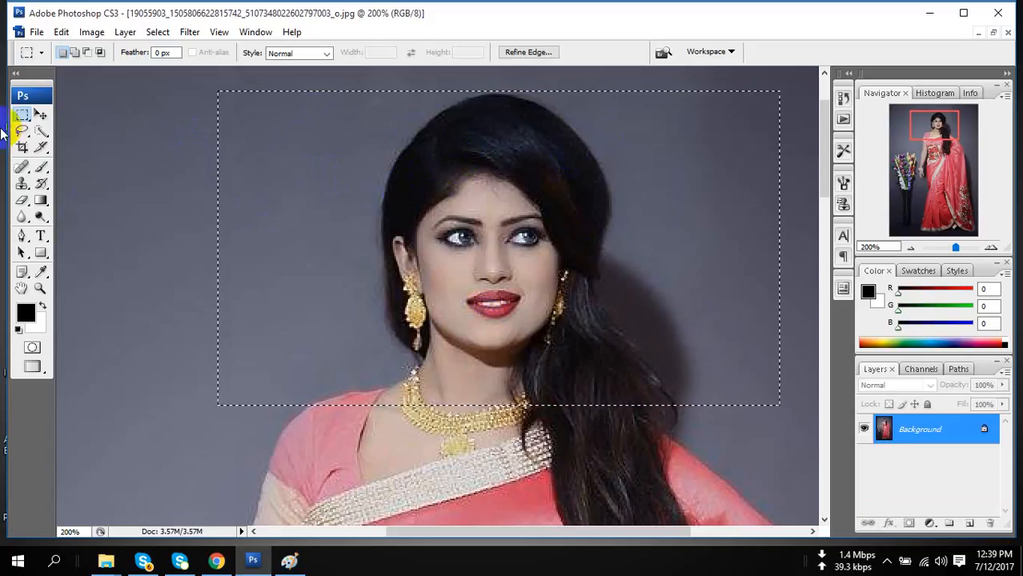
Replace the rectangular selection with an oval one around the woman's head using the Elliptical Marquee tool
{"action": "left_click", "coordinate": [24, 118]}
{"action": "left_click_drag", "start_coordinate": [24, 117], "coordinate": [70, 131]}
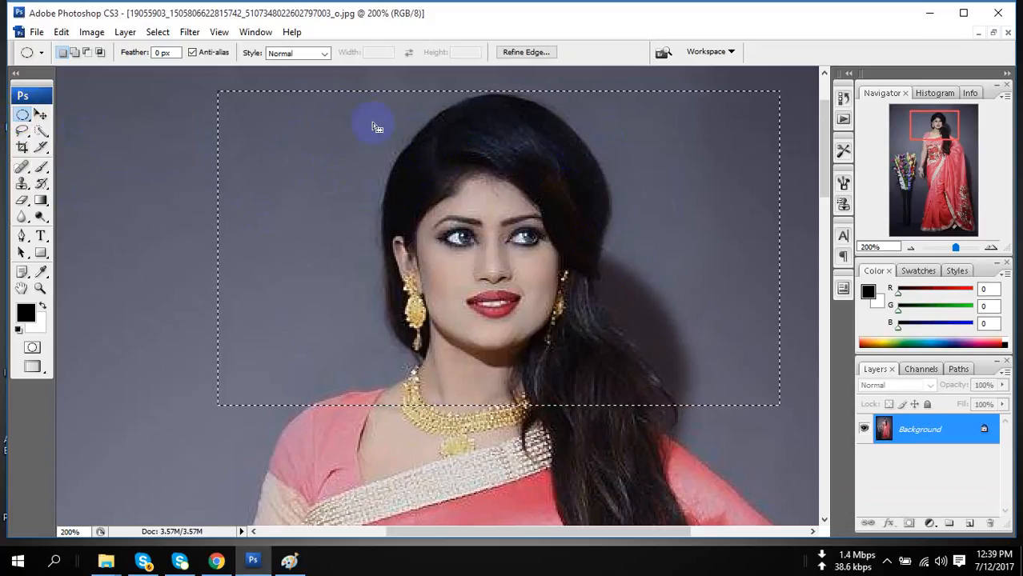
{"action": "left_click_drag", "start_coordinate": [355, 96], "coordinate": [631, 414]}
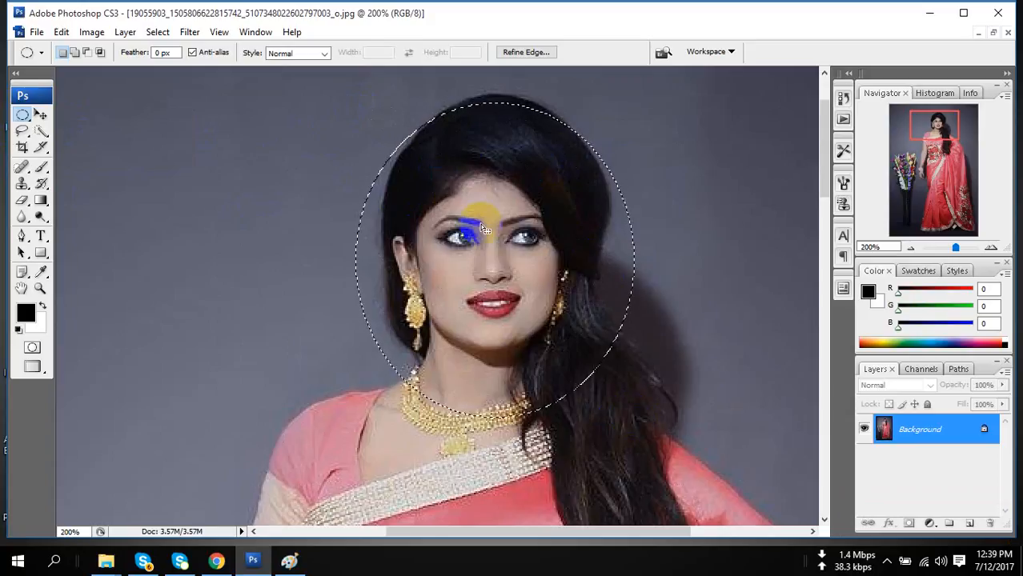
Place single-row selections across the woman's head, and clear the selection with the Rectangular Marquee tool
{"action": "left_click_drag", "start_coordinate": [23, 115], "coordinate": [80, 142]}
{"action": "left_click", "coordinate": [406, 221]}
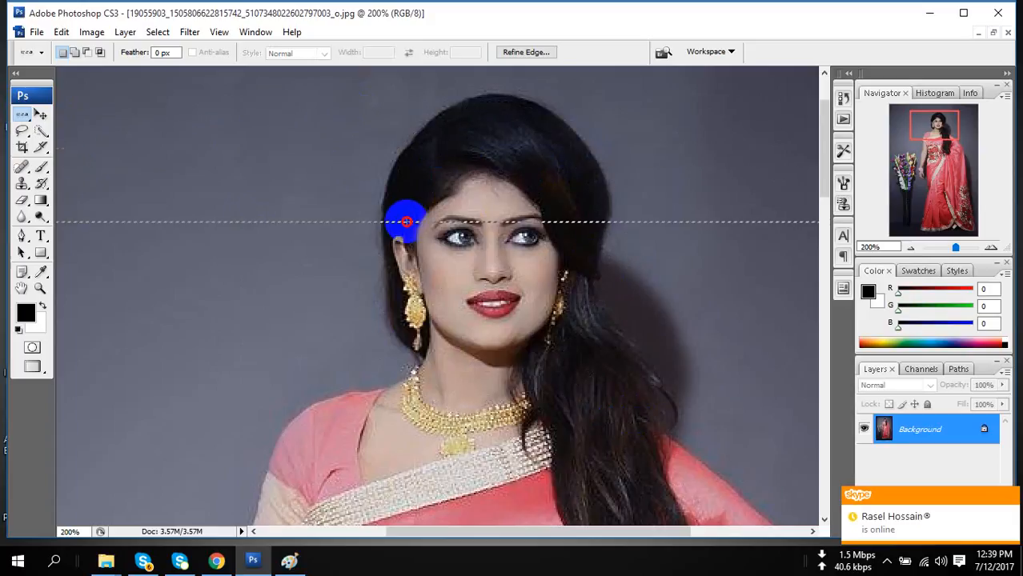
{"action": "left_click_drag", "start_coordinate": [409, 217], "coordinate": [419, 383]}
{"action": "left_click", "coordinate": [433, 157]}
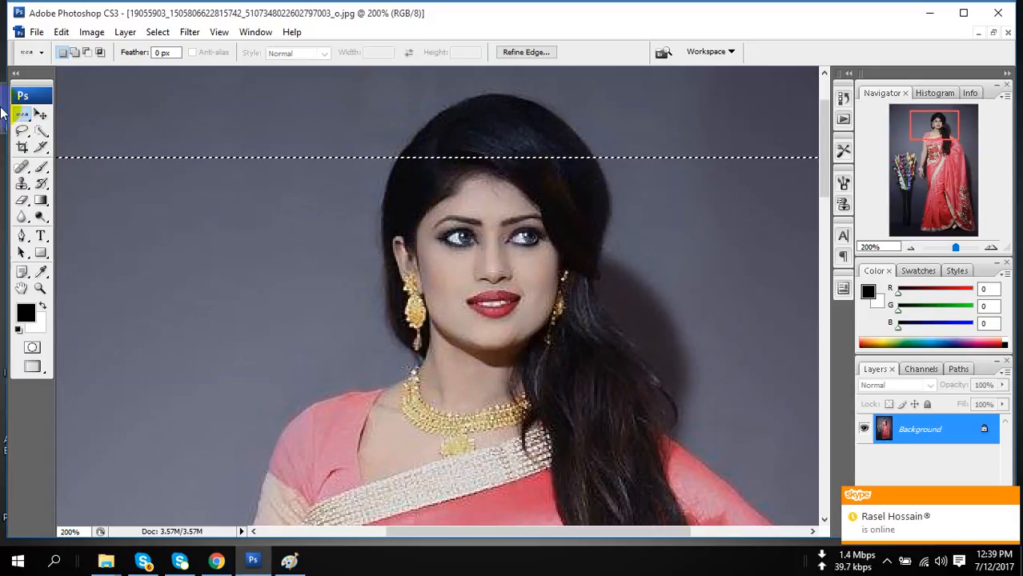
{"action": "left_click_drag", "start_coordinate": [19, 117], "coordinate": [80, 107]}
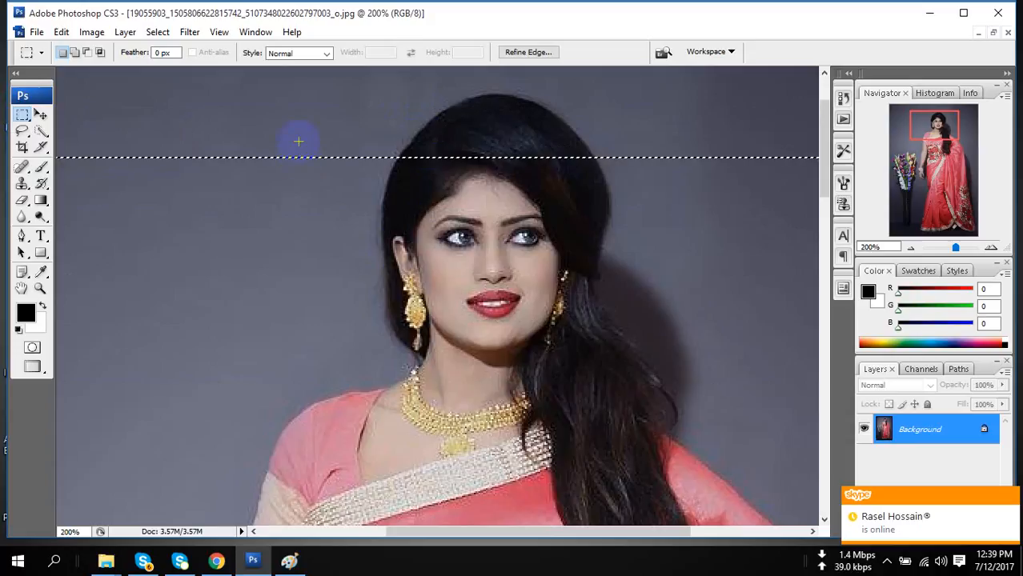
{"action": "left_click", "coordinate": [299, 142]}
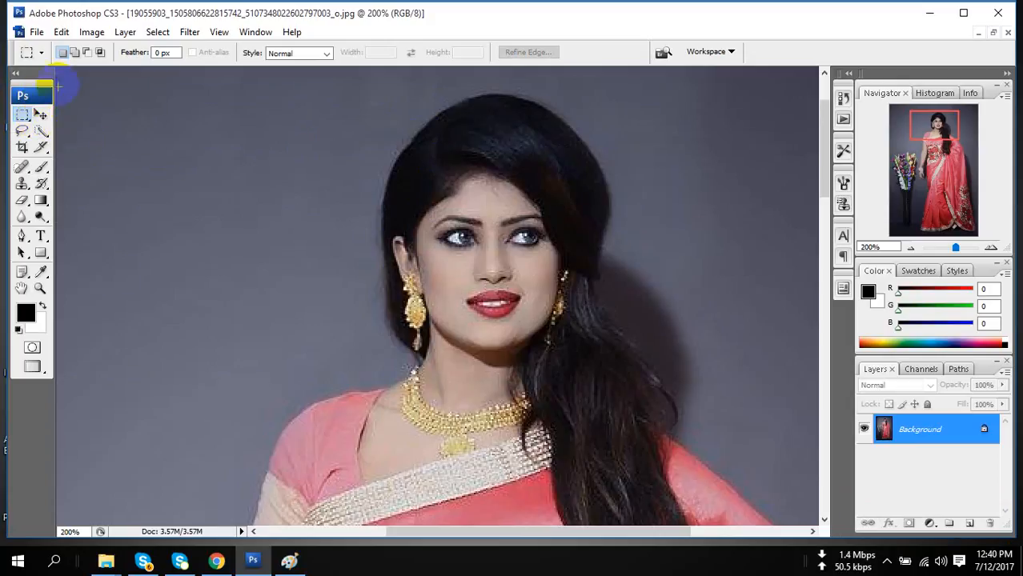
Switch to Paint and add a red text box below the navigation note reading "Move Tool"
{"action": "left_click", "coordinate": [302, 564]}
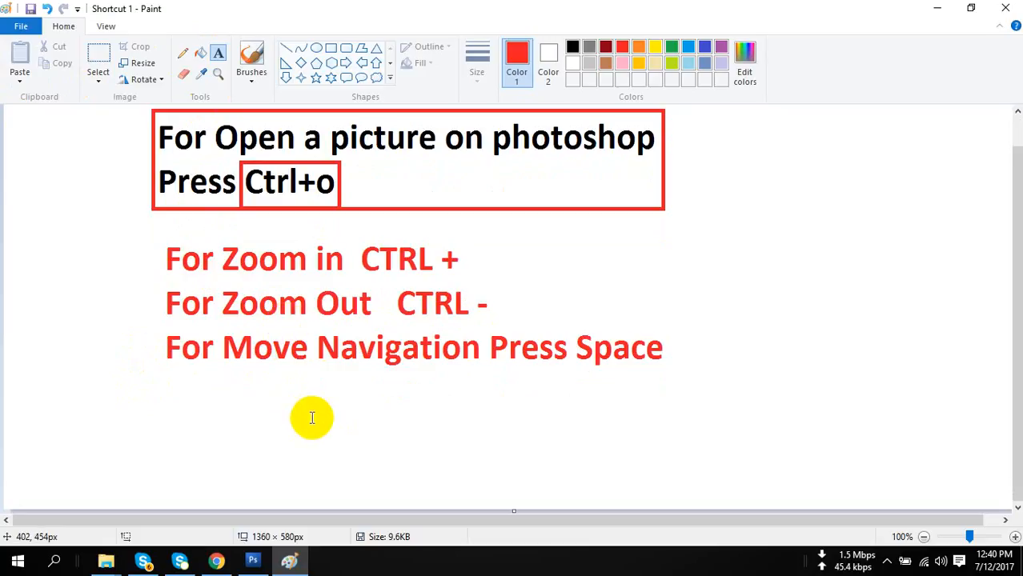
{"action": "left_click", "coordinate": [160, 404]}
{"action": "left_click_drag", "start_coordinate": [234, 408], "coordinate": [719, 492]}
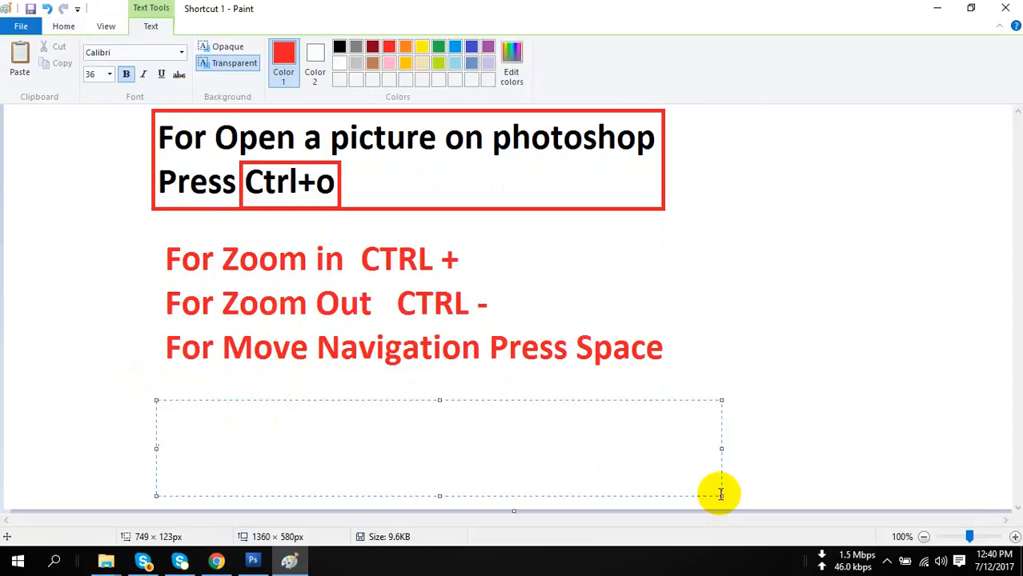
{"action": "type", "text": "MO"}
{"action": "key", "text": "BackSpace"}
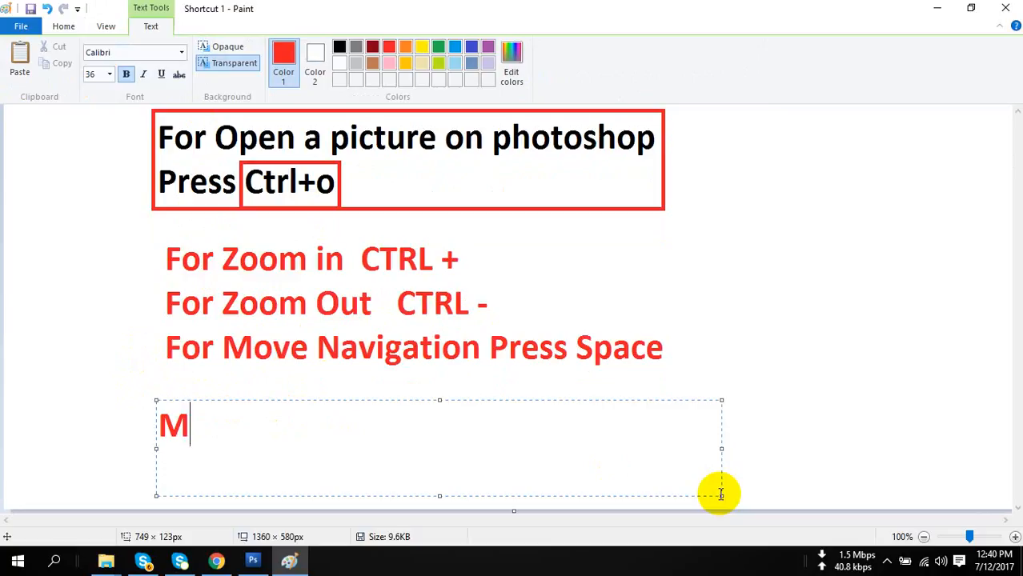
{"action": "type", "text": "o"}
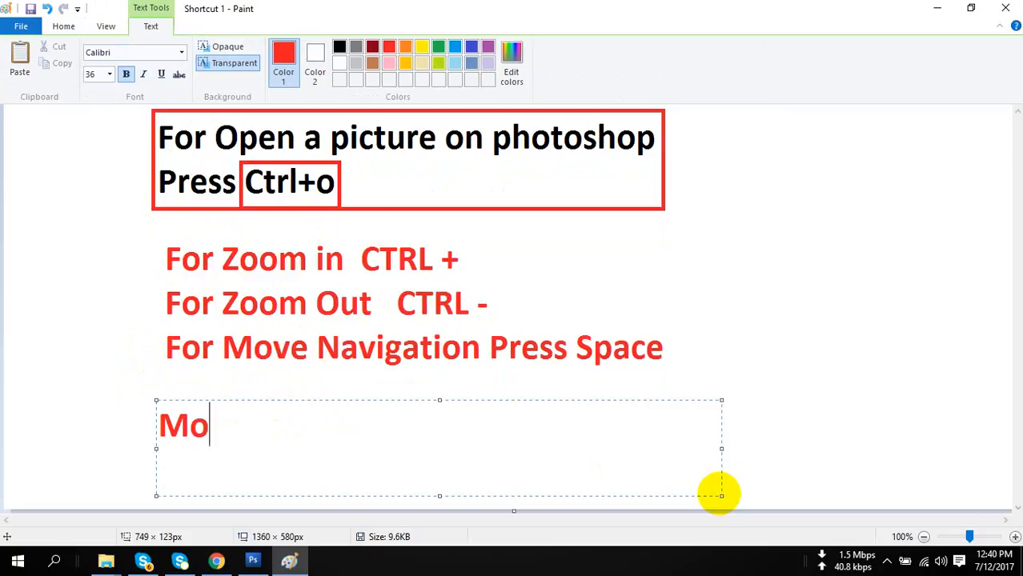
{"action": "type", "text": "ve Tool"}
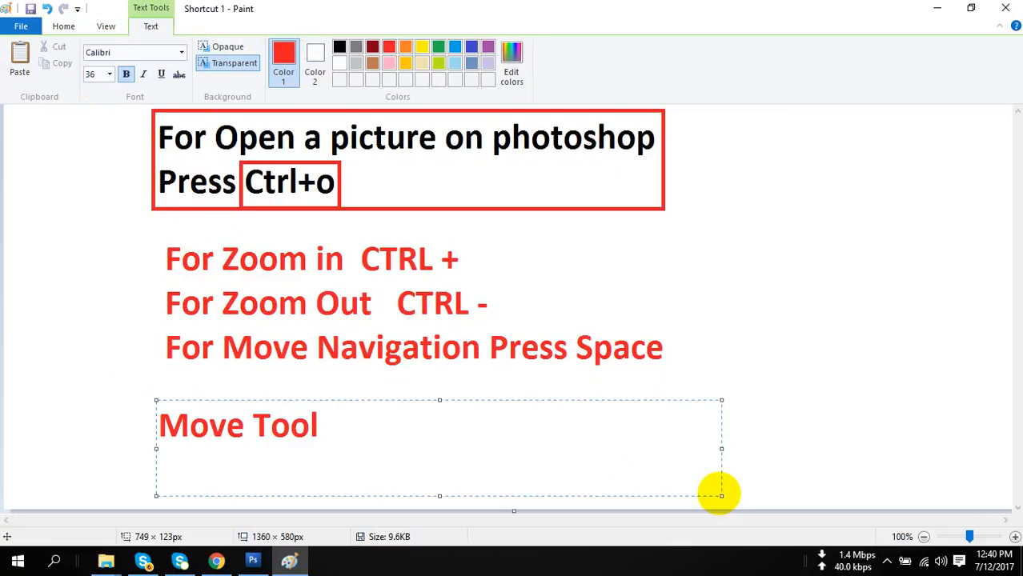
Add a second line reading "Keyboard shortcut (V)" under "Move Tool" in the text box
{"action": "key", "text": "Return"}
{"action": "type", "text": "Key"}
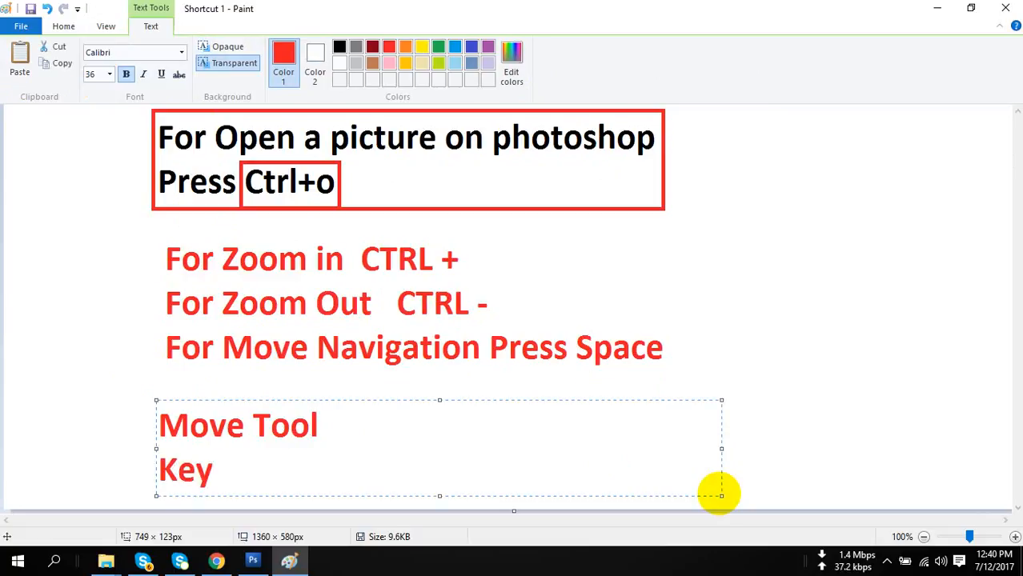
{"action": "type", "text": "board "}
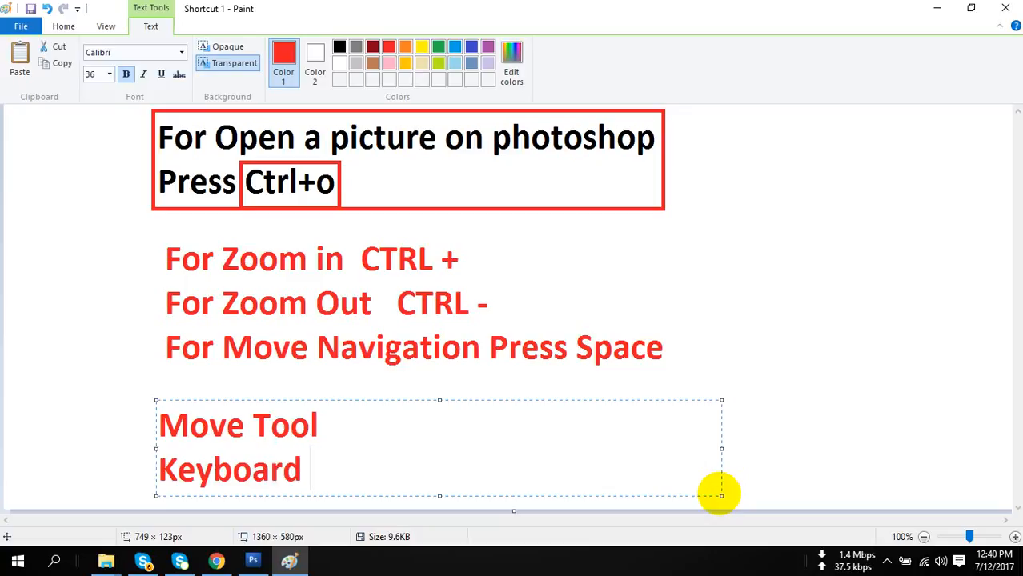
{"action": "type", "text": "shortcut"}
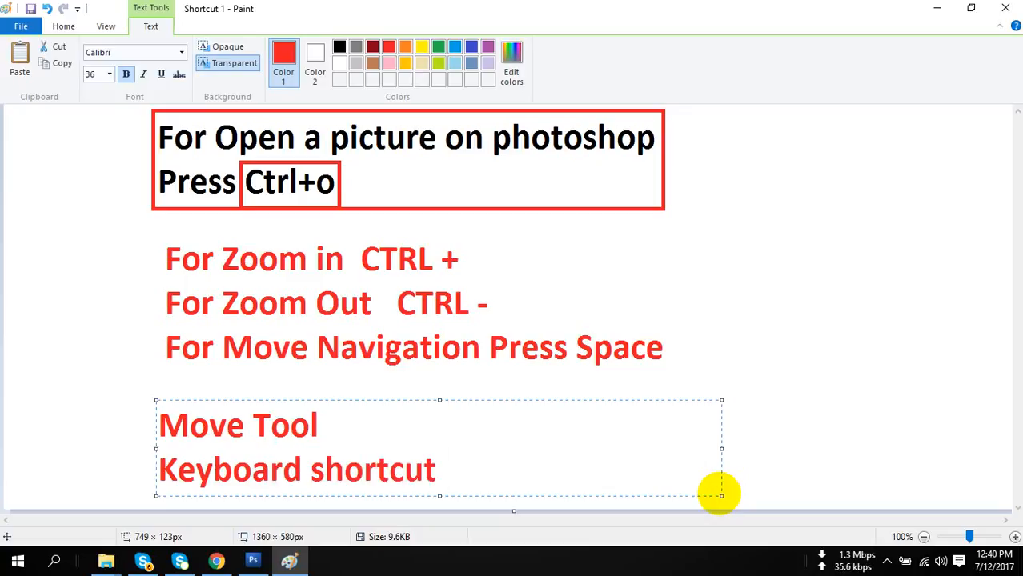
{"action": "type", "text": " V"}
{"action": "key", "text": "Left"}
{"action": "type", "text": "("}
{"action": "key", "text": "End"}
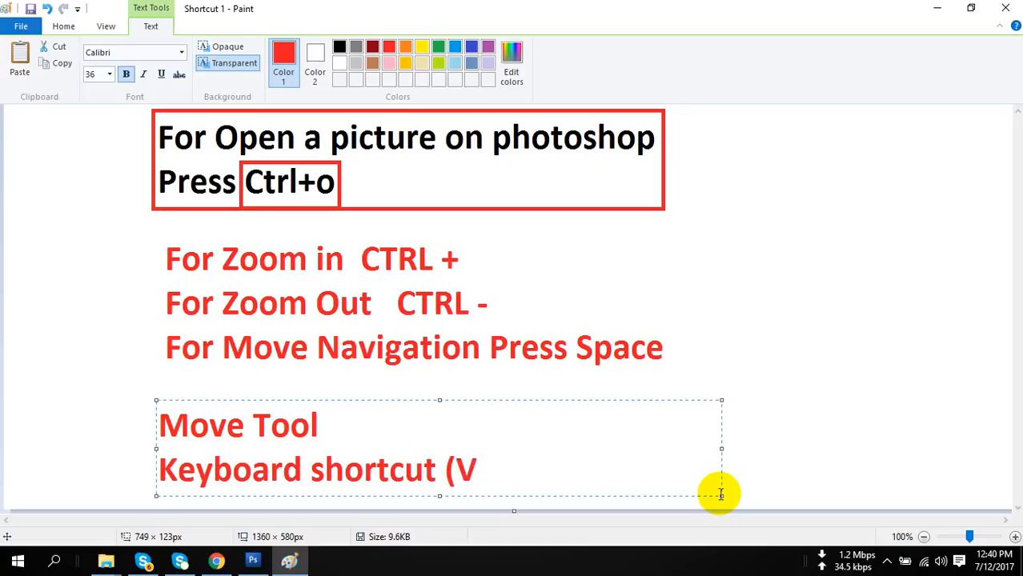
{"action": "type", "text": ")"}
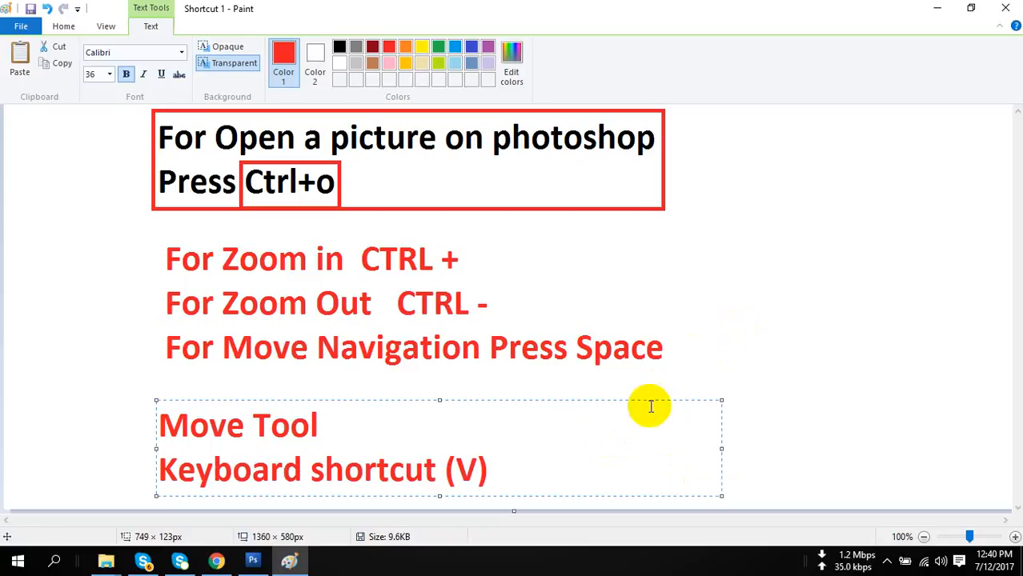
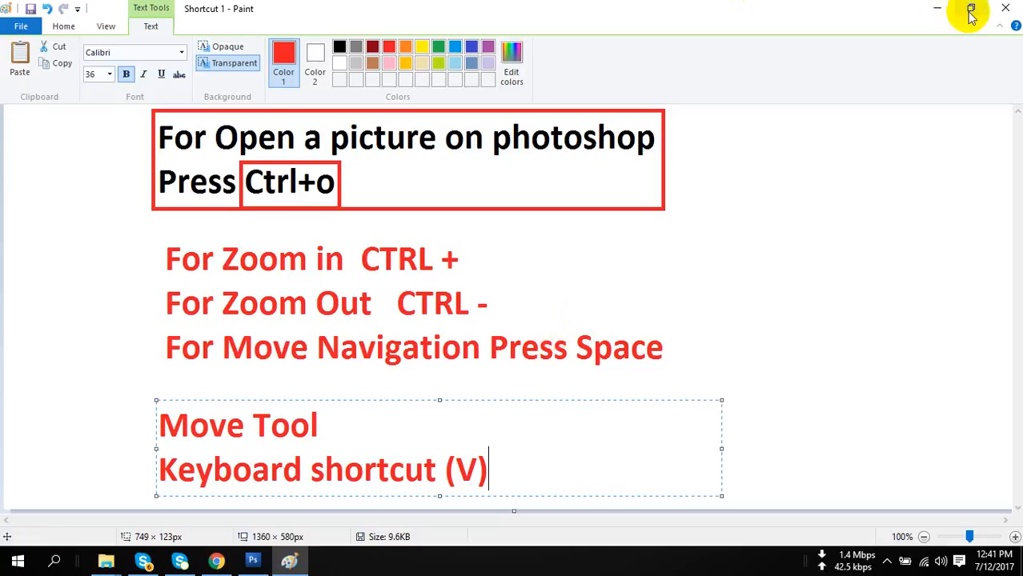
Return to Photoshop and trace a closed, black-filled shape over the woman's head with the Pen tool
{"action": "left_click", "coordinate": [938, 8]}
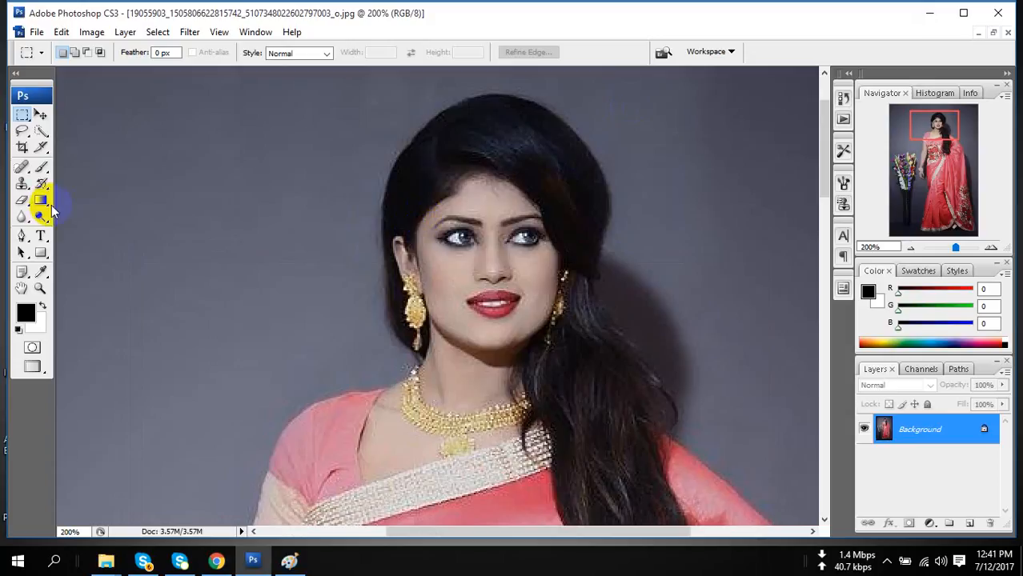
{"action": "left_click", "coordinate": [22, 236]}
{"action": "left_click", "coordinate": [401, 314]}
{"action": "left_click", "coordinate": [387, 260]}
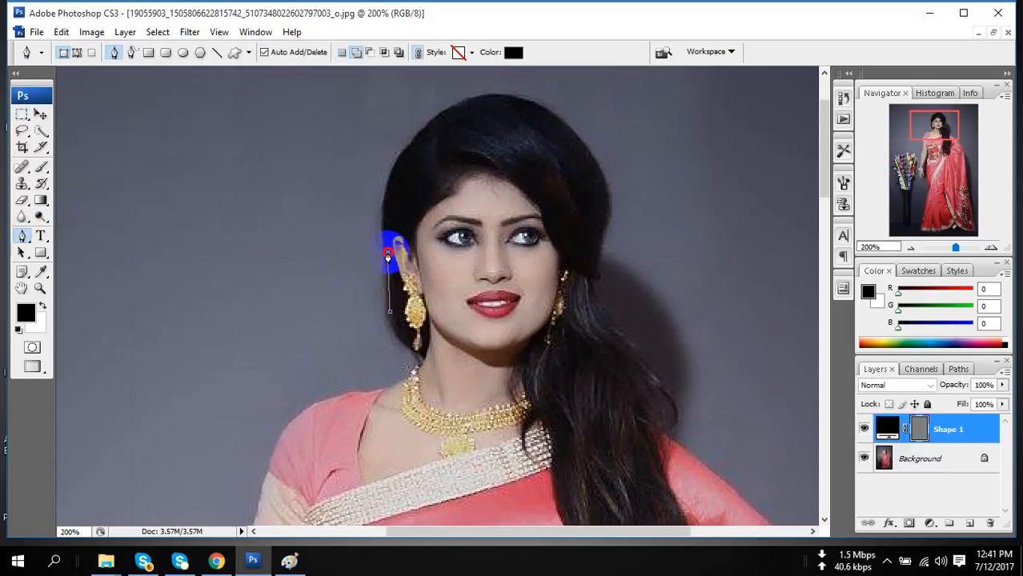
{"action": "left_click", "coordinate": [380, 185]}
{"action": "left_click", "coordinate": [452, 108]}
{"action": "left_click_drag", "start_coordinate": [526, 92], "coordinate": [576, 101]}
{"action": "left_click", "coordinate": [655, 238]}
{"action": "left_click", "coordinate": [627, 306]}
{"action": "left_click", "coordinate": [558, 360]}
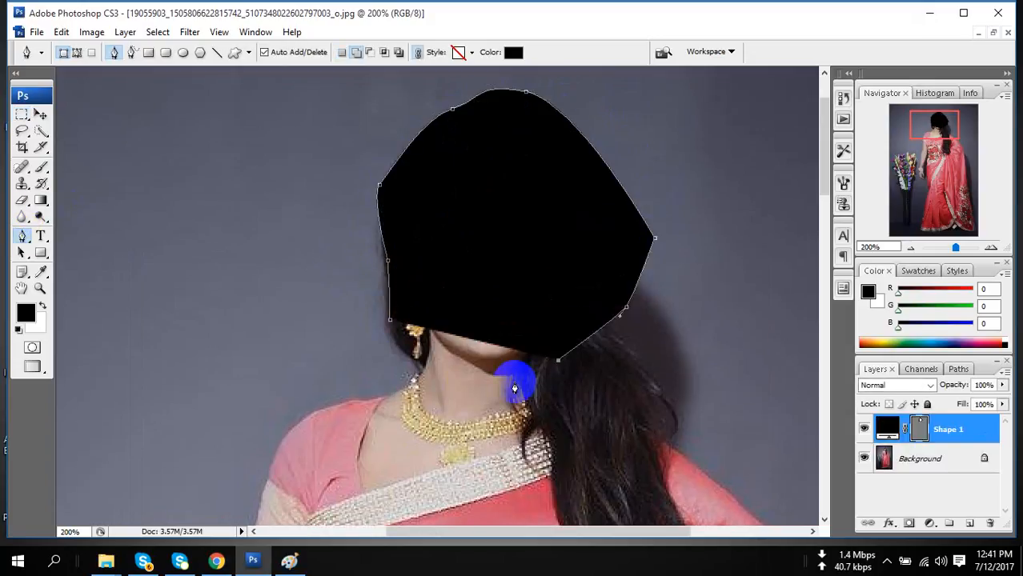
{"action": "left_click", "coordinate": [417, 368]}
{"action": "left_click", "coordinate": [394, 321]}
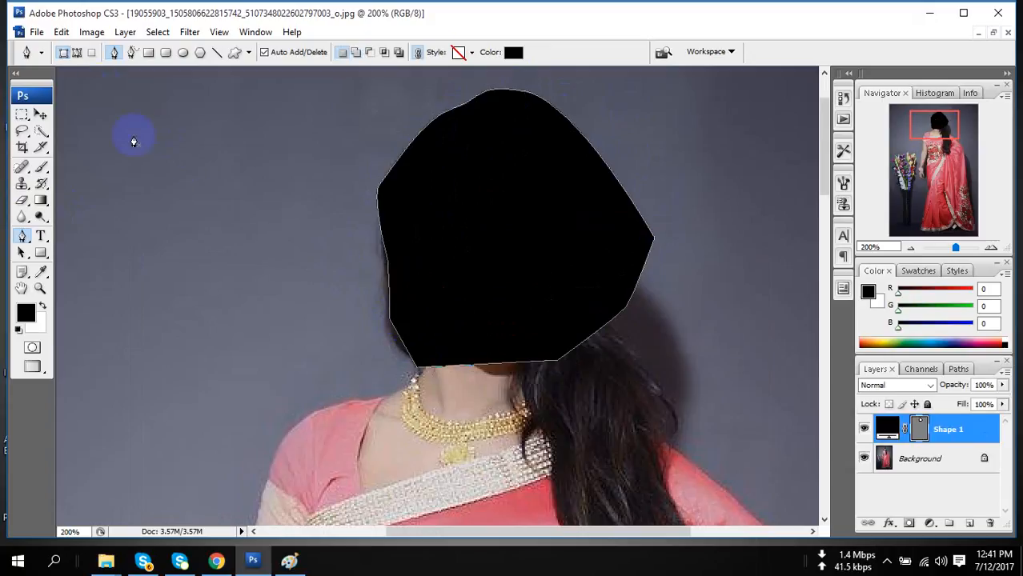
Try the Pen tool's Paths mode and undo the black shape drawn over the woman's head
{"action": "left_click", "coordinate": [77, 53]}
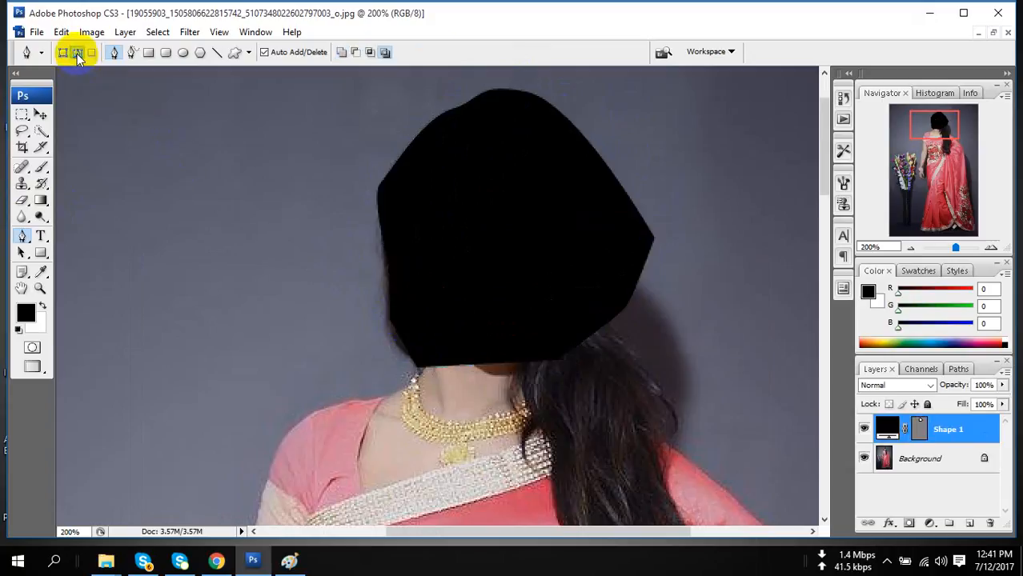
{"action": "left_click", "coordinate": [394, 192], "text": "ctrl"}
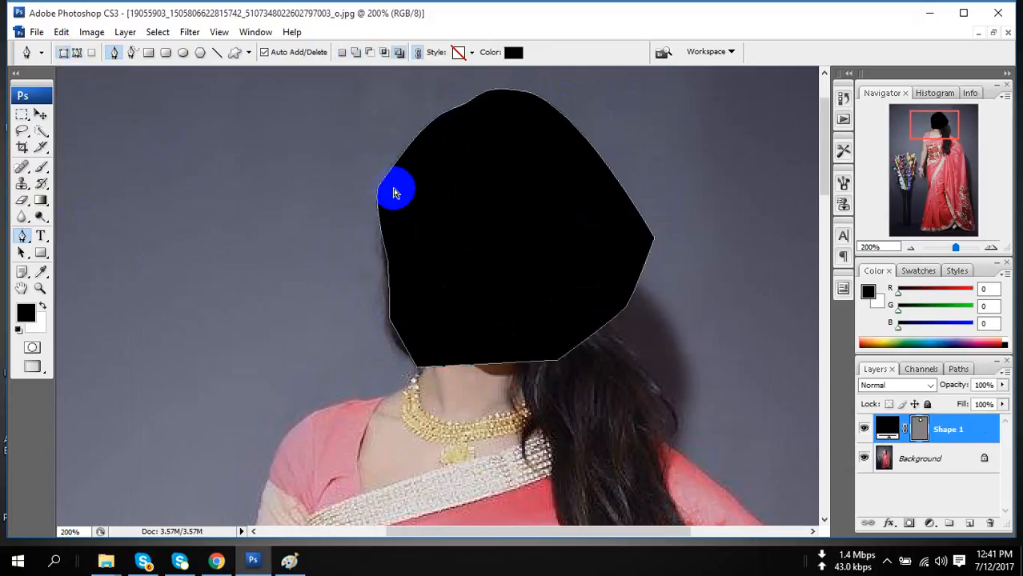
{"action": "key", "text": "ctrl+z"}
{"action": "key", "text": "ctrl+alt+z"}
{"action": "key", "text": "ctrl+alt+z"}
{"action": "key", "text": "ctrl+alt+z"}
{"action": "key", "text": "ctrl+alt+z"}
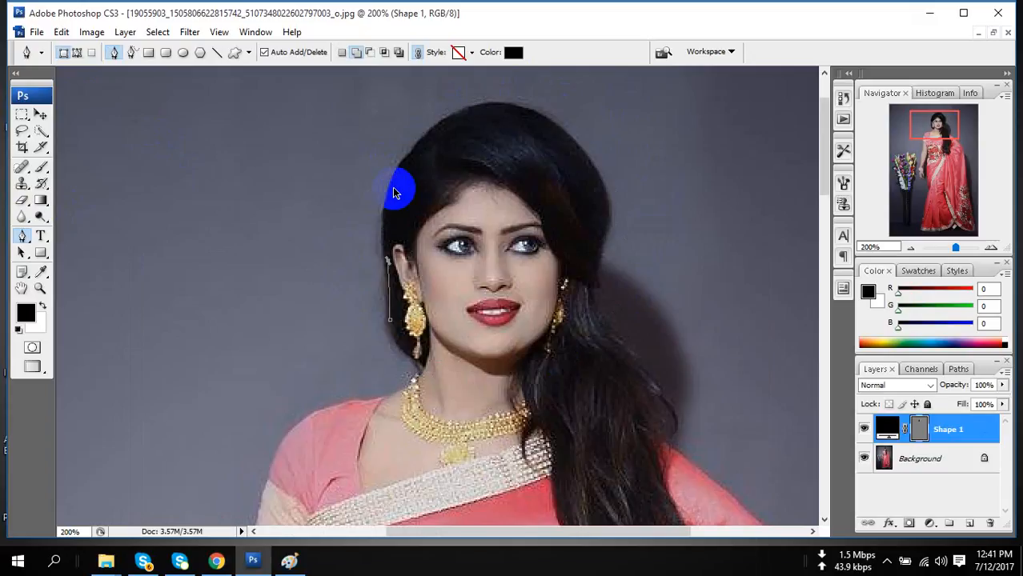
Set the Pen tool to Paths mode, trace a closed path around the woman's head, and convert it to a selection
{"action": "left_click", "coordinate": [77, 52]}
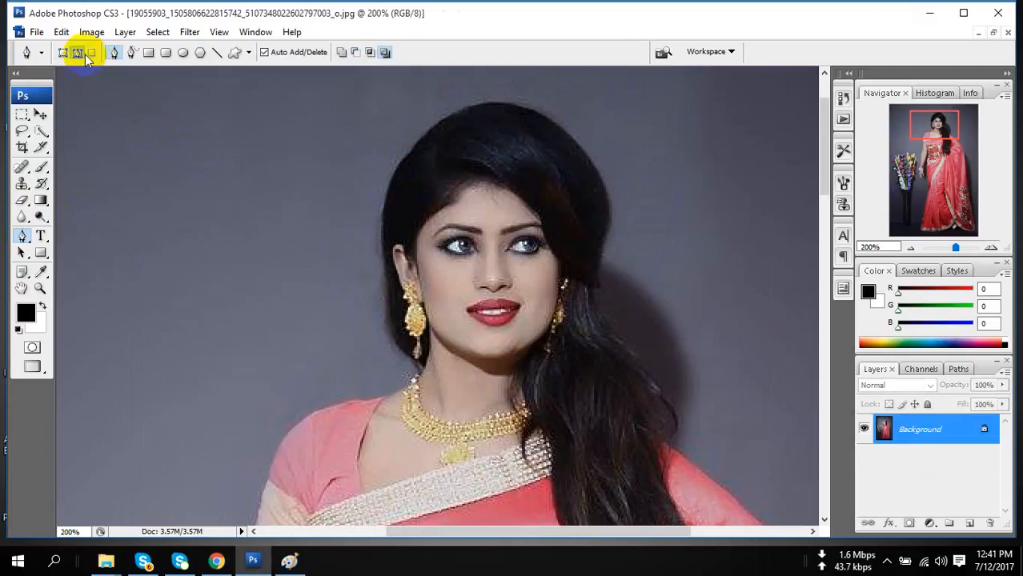
{"action": "left_click", "coordinate": [364, 285]}
{"action": "left_click", "coordinate": [374, 201]}
{"action": "left_click", "coordinate": [409, 141]}
{"action": "left_click", "coordinate": [509, 86]}
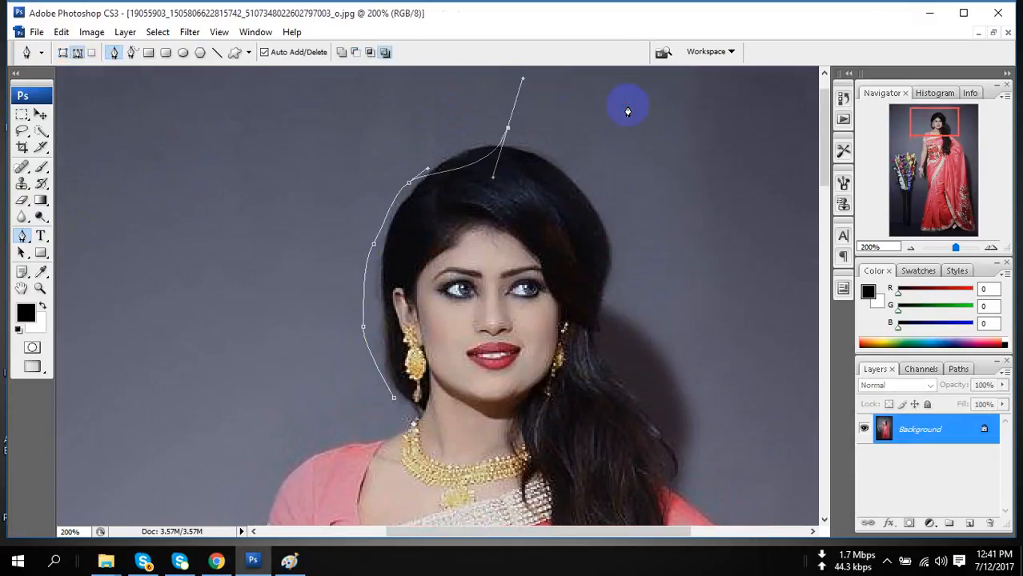
{"action": "left_click", "coordinate": [656, 118]}
{"action": "left_click", "coordinate": [665, 260]}
{"action": "left_click", "coordinate": [646, 376]}
{"action": "left_click", "coordinate": [584, 396]}
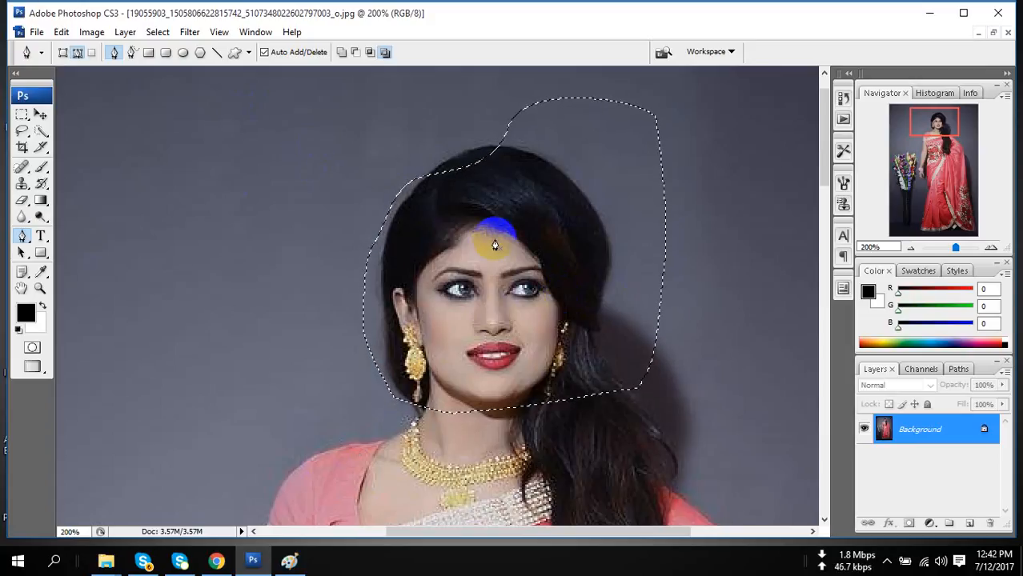
Shift the selected head to the left of the body with the Move tool, undo it, and shift it left again
{"action": "key", "text": "v"}
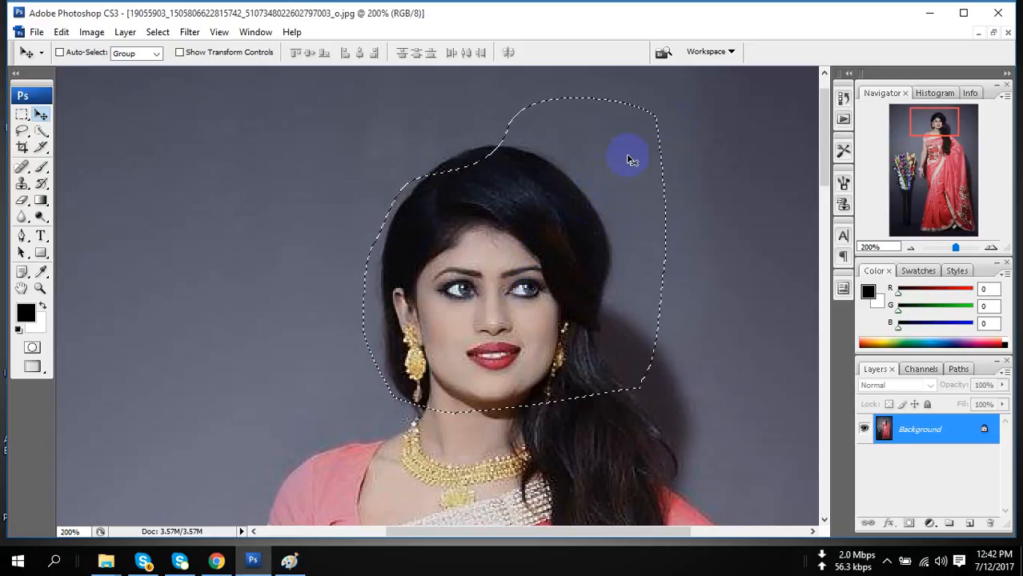
{"action": "left_click", "coordinate": [40, 119]}
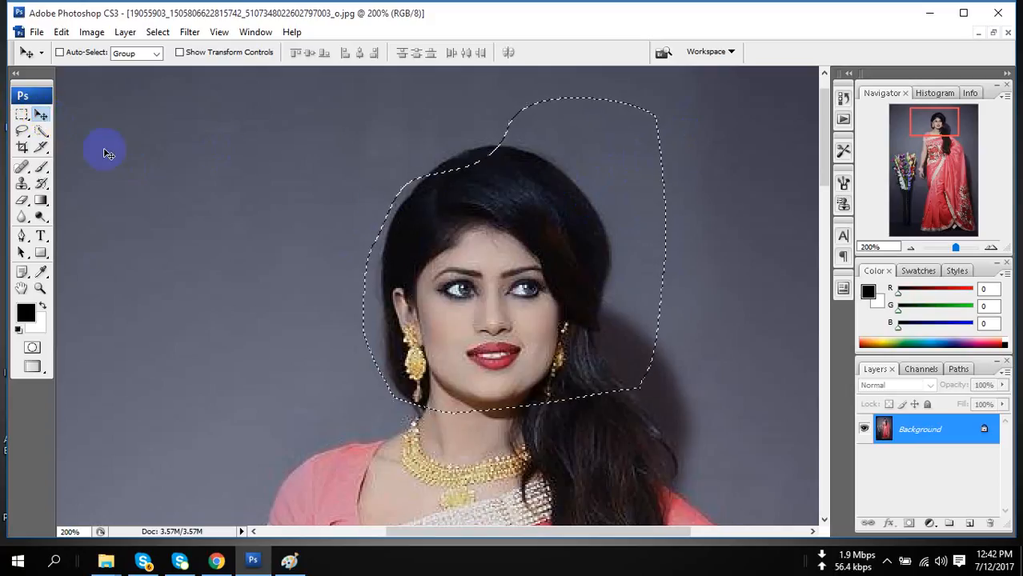
{"action": "left_click", "coordinate": [39, 117]}
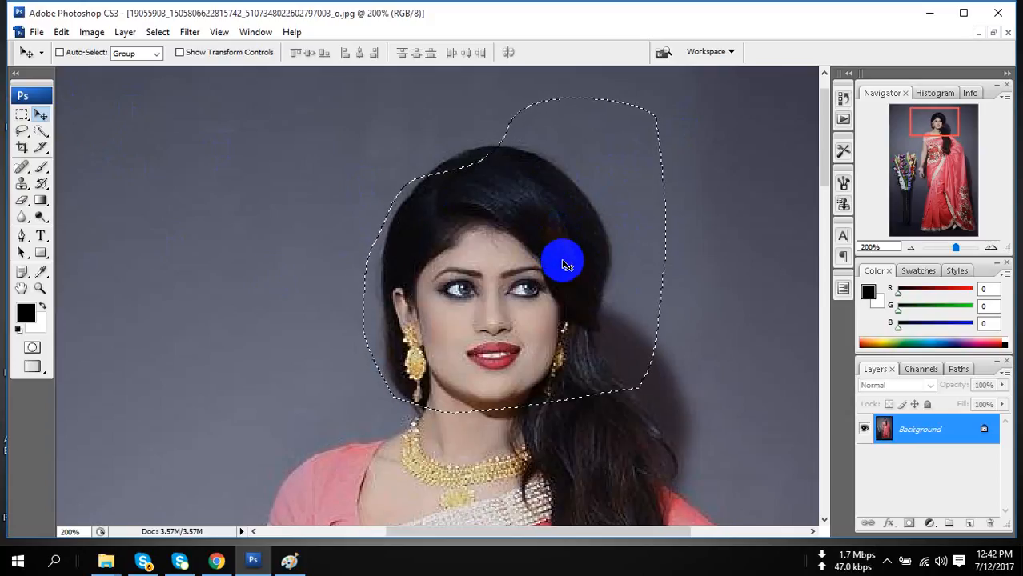
{"action": "left_click_drag", "start_coordinate": [567, 261], "coordinate": [213, 302]}
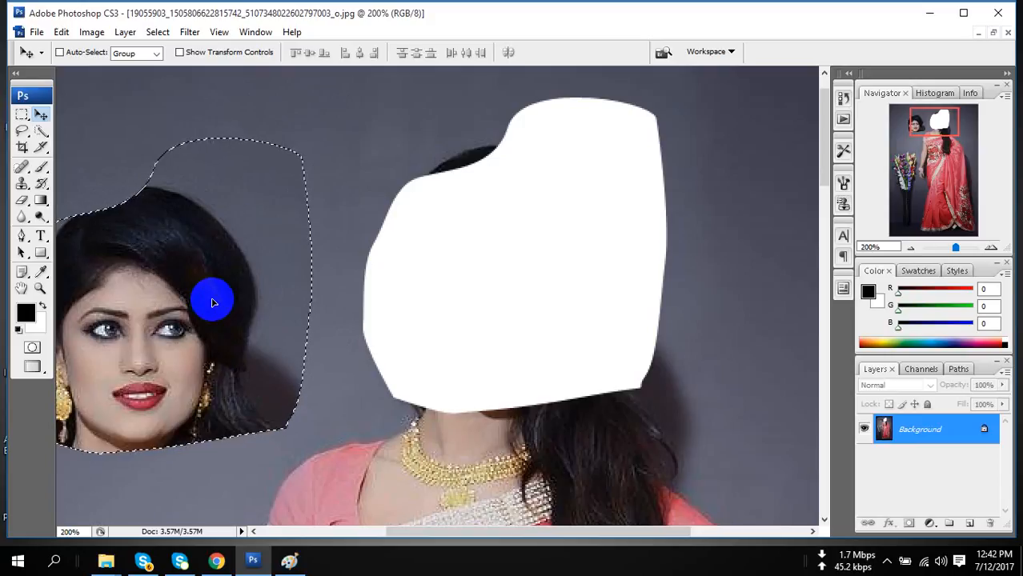
{"action": "key", "text": "ctrl+z"}
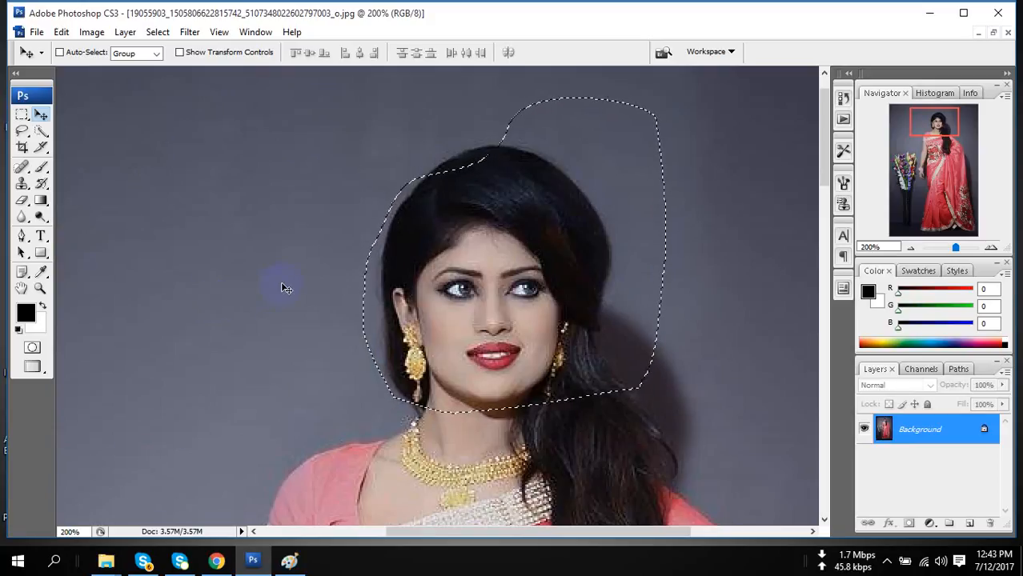
{"action": "mouse_move", "coordinate": [627, 341]}
{"action": "left_mouse_down"}
{"action": "mouse_move", "coordinate": [434, 308]}
{"action": "mouse_move", "coordinate": [355, 313]}
{"action": "left_mouse_up"}
Switch to Paint and save a copy of the shortcut notes as a PNG named "Shortcut 2"
{"action": "left_click", "coordinate": [291, 562]}
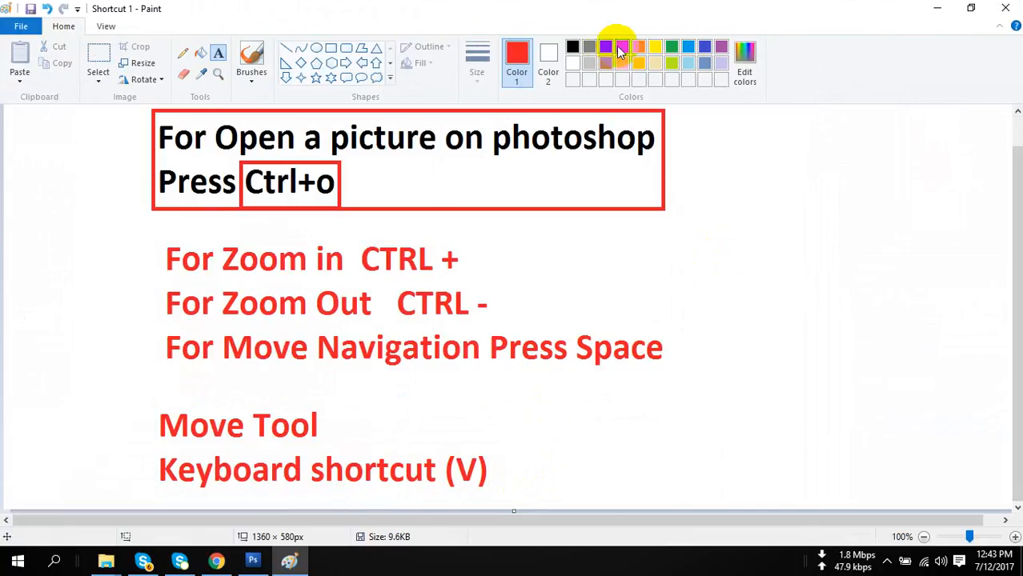
{"action": "left_click", "coordinate": [12, 27]}
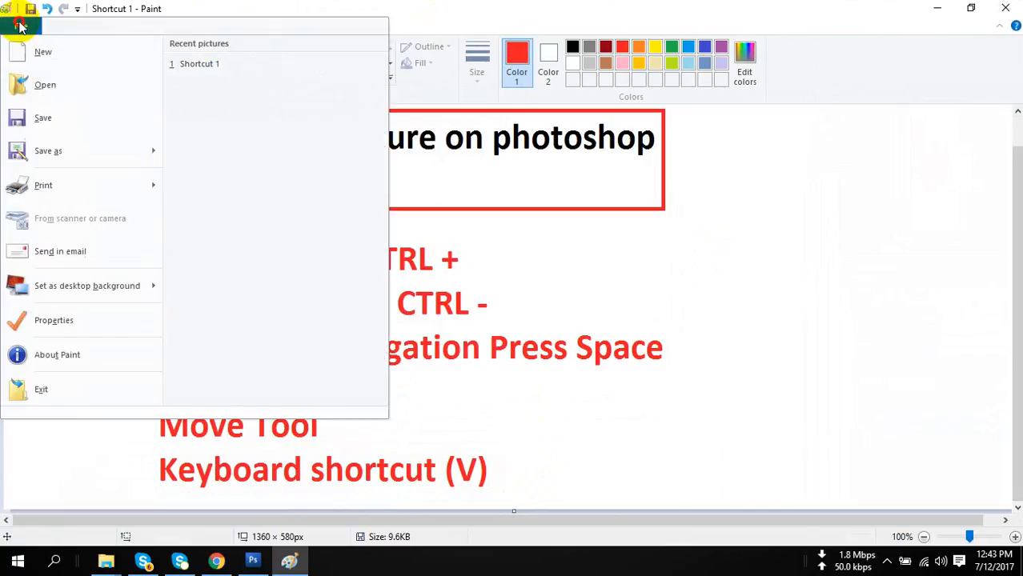
{"action": "left_click", "coordinate": [69, 156]}
{"action": "left_click", "coordinate": [430, 180]}
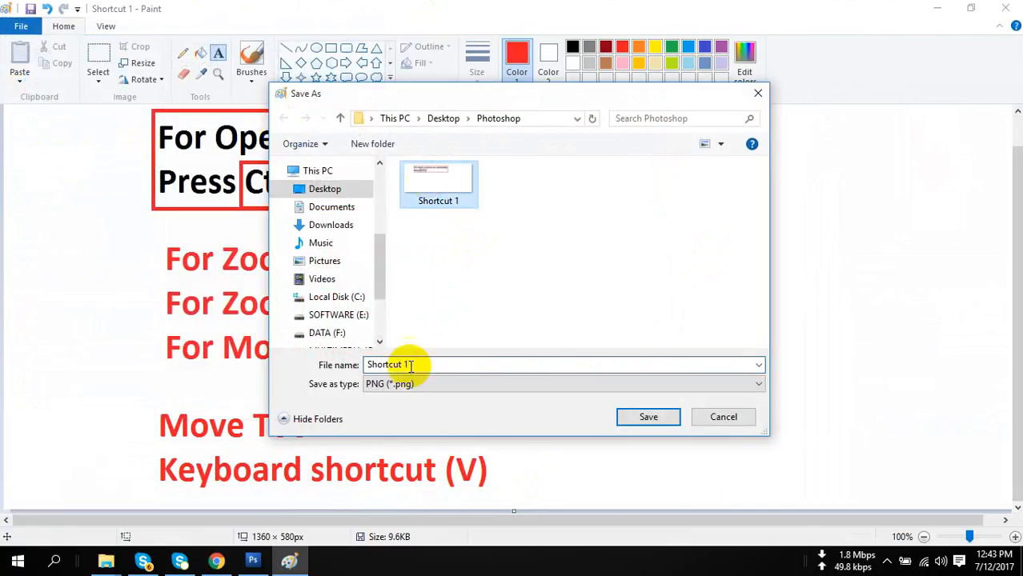
{"action": "key", "text": "BackSpace"}
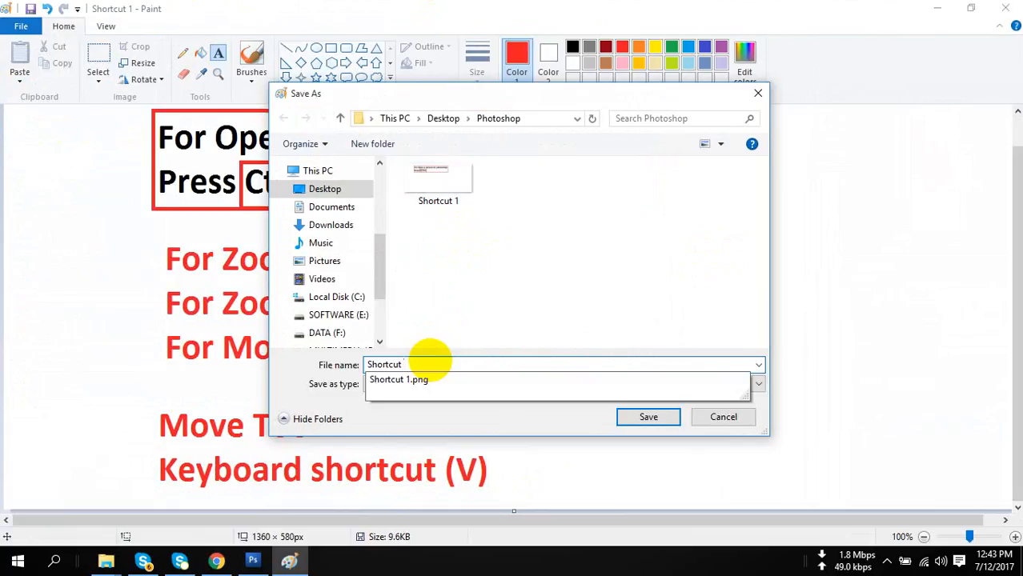
{"action": "type", "text": "2"}
{"action": "key", "text": "Return"}
Return to Photoshop and move the selected head around the photo, over the white gap and back left beside it
{"action": "left_click", "coordinate": [252, 561]}
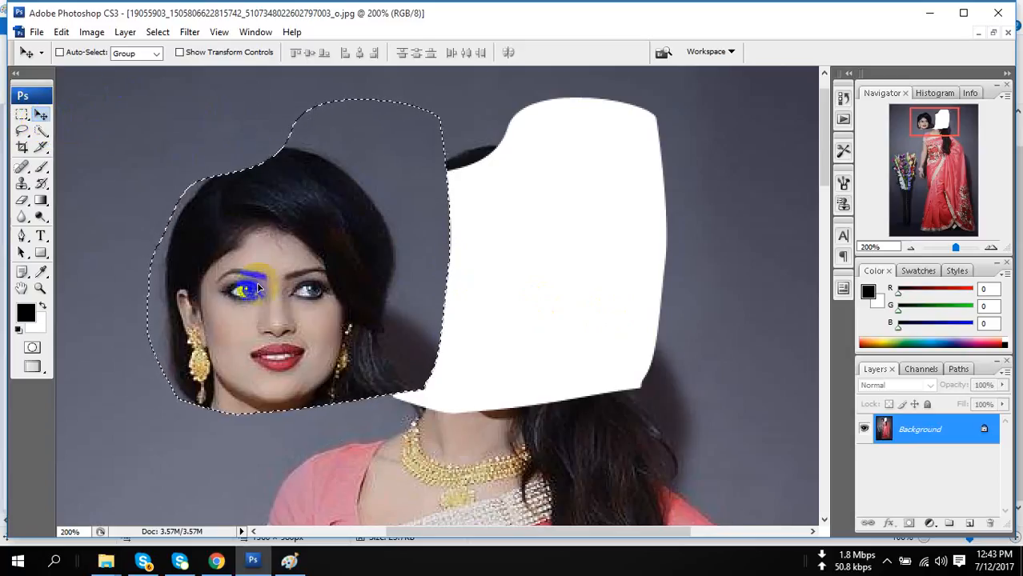
{"action": "left_click_drag", "start_coordinate": [244, 283], "coordinate": [268, 248]}
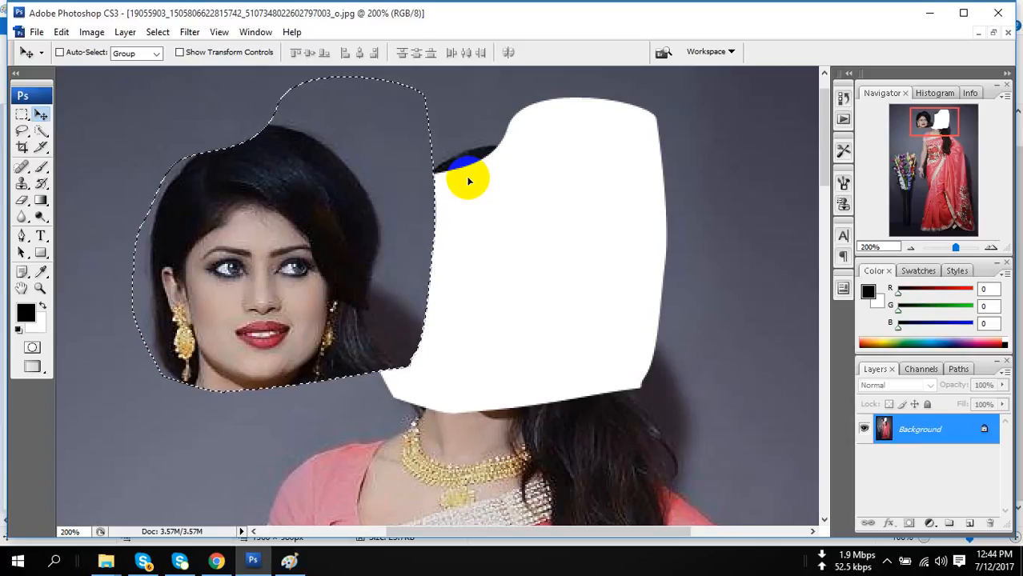
{"action": "left_click_drag", "start_coordinate": [306, 220], "coordinate": [551, 222]}
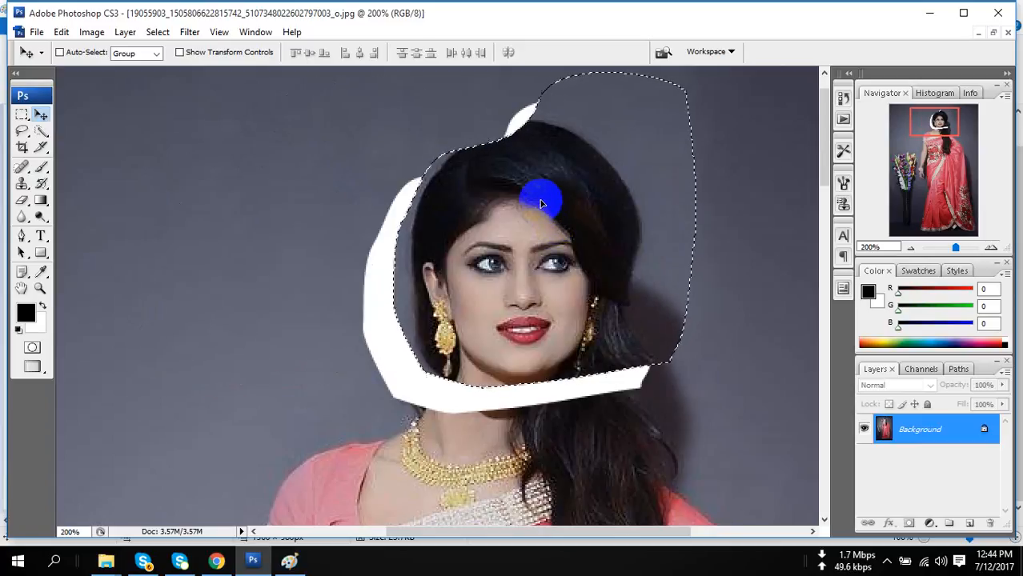
{"action": "left_click_drag", "start_coordinate": [541, 203], "coordinate": [281, 253]}
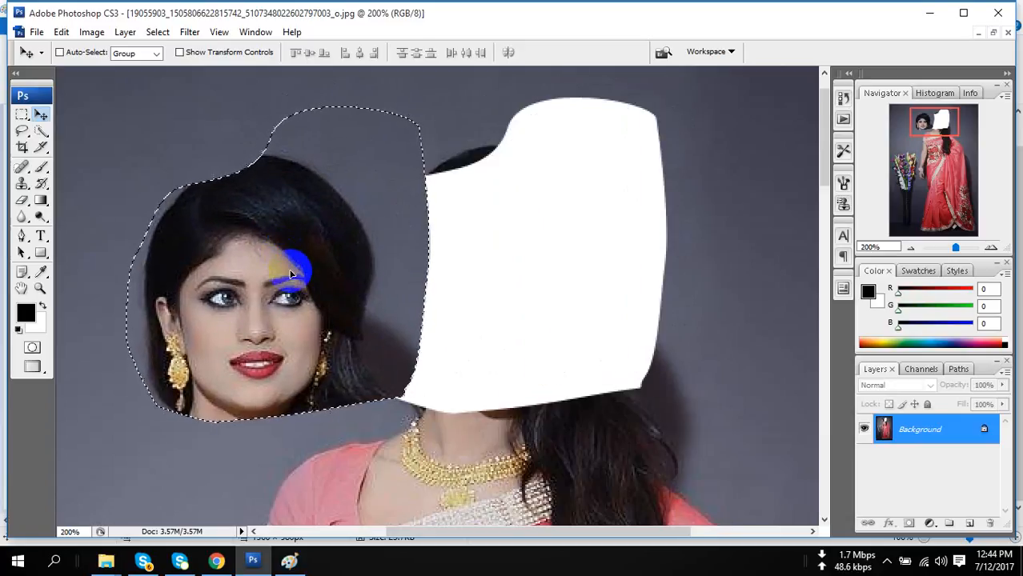
{"action": "left_click_drag", "start_coordinate": [358, 289], "coordinate": [280, 319]}
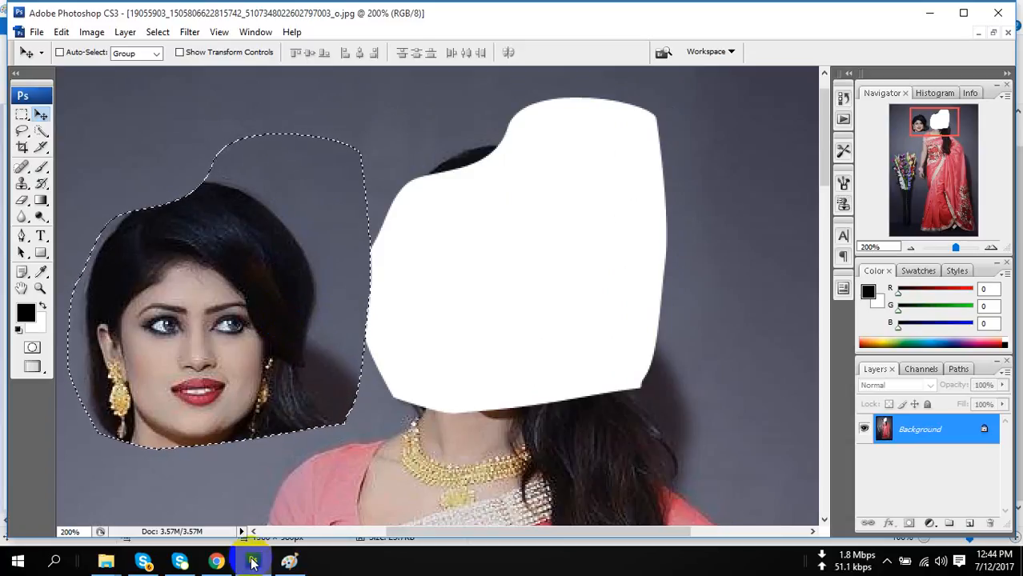
Switch to Paint and undo all the notes to get a blank canvas
{"action": "left_click", "coordinate": [289, 561]}
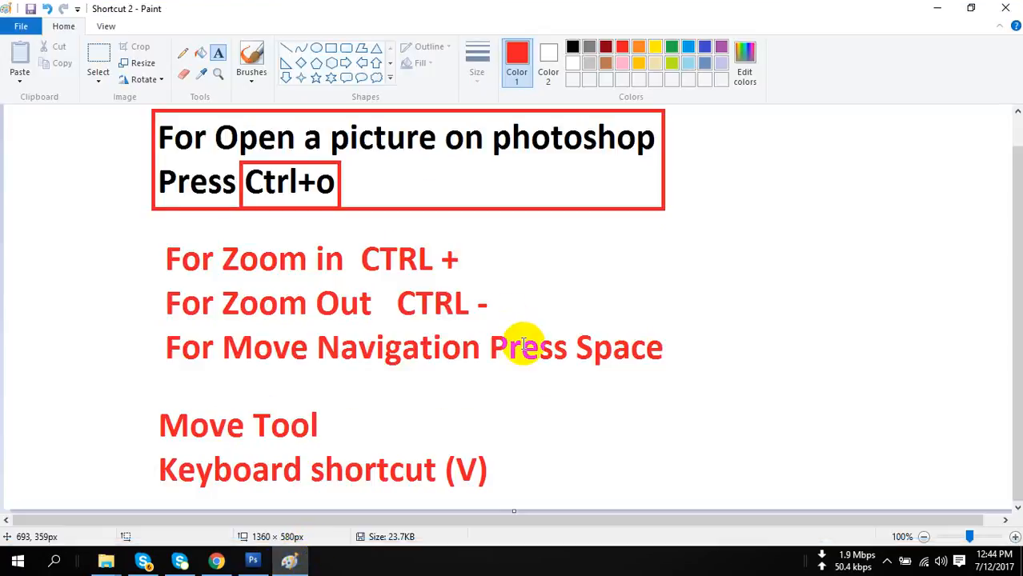
{"action": "key", "text": "ctrl+z"}
{"action": "key", "text": "ctrl+z"}
{"action": "key", "text": "ctrl+z"}
{"action": "key", "text": "ctrl+z"}
{"action": "key", "text": "ctrl+z"}
{"action": "key", "text": "ctrl+z"}
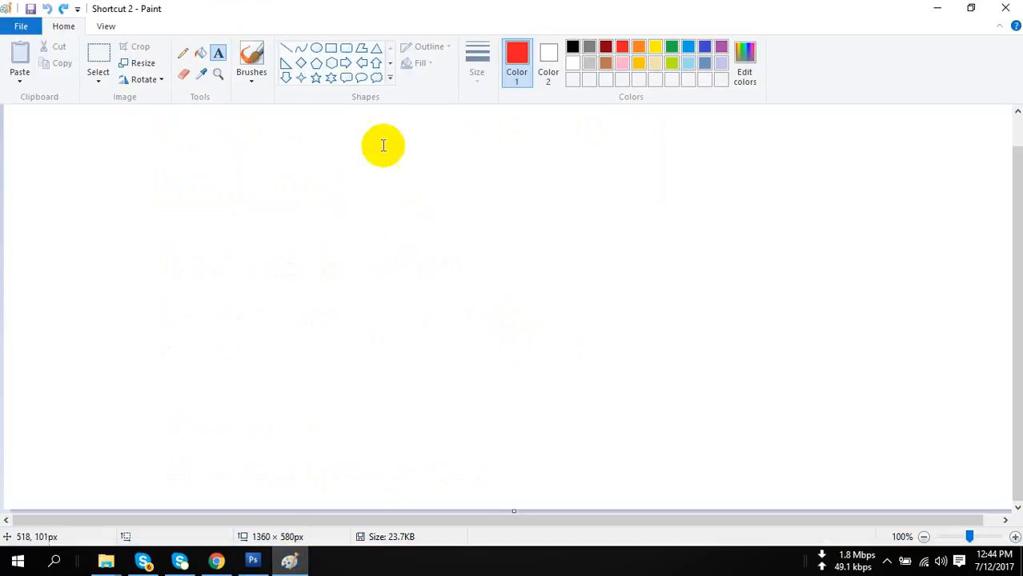
Add the red heading text "Undo" near the top of the blank canvas
{"action": "left_click_drag", "start_coordinate": [330, 126], "coordinate": [715, 202]}
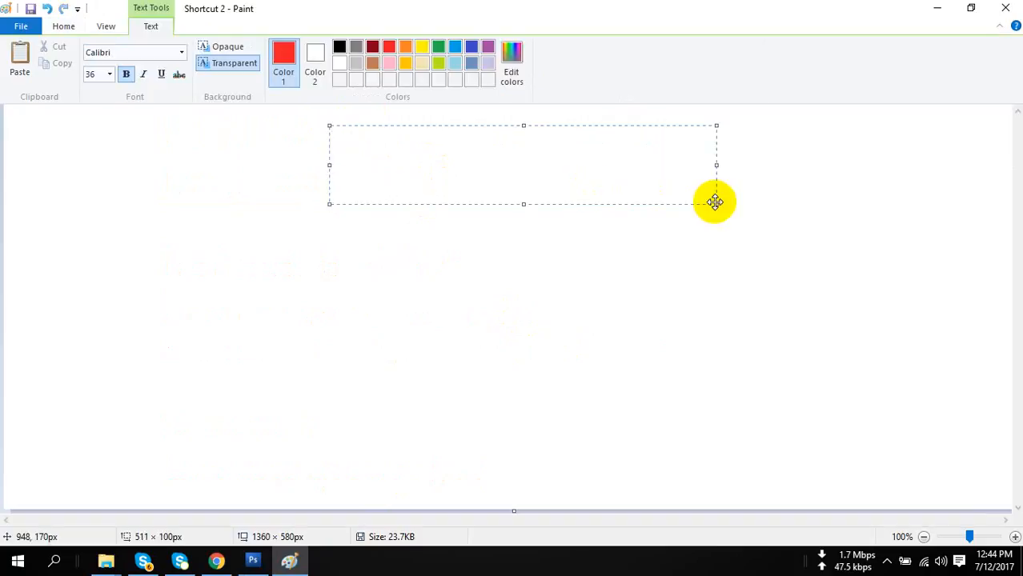
{"action": "type", "text": "Undo"}
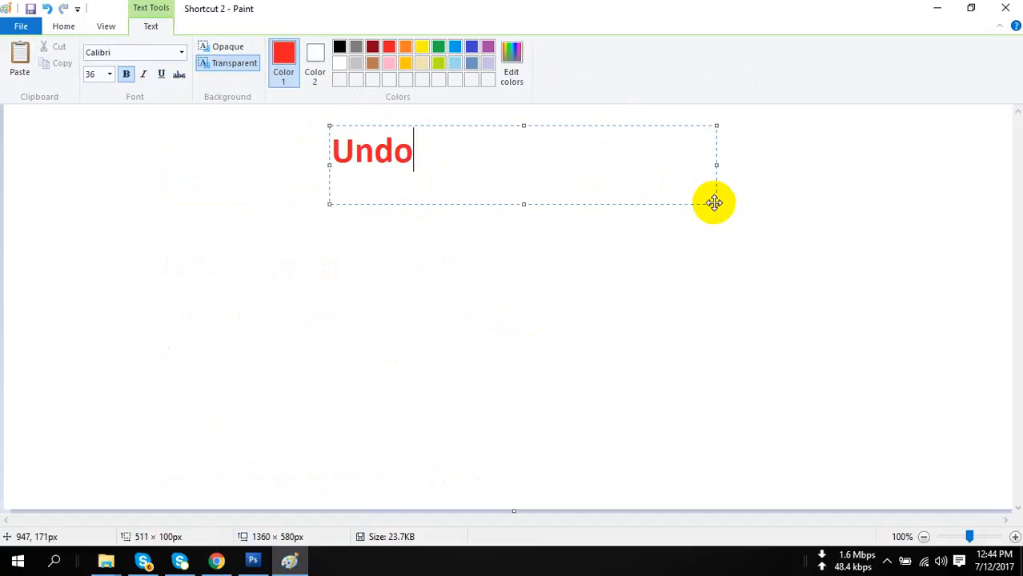
{"action": "left_click", "coordinate": [461, 385]}
Add a text line reading "Ctrl + Z" below the "Undo" heading
{"action": "left_click_drag", "start_coordinate": [237, 202], "coordinate": [615, 249]}
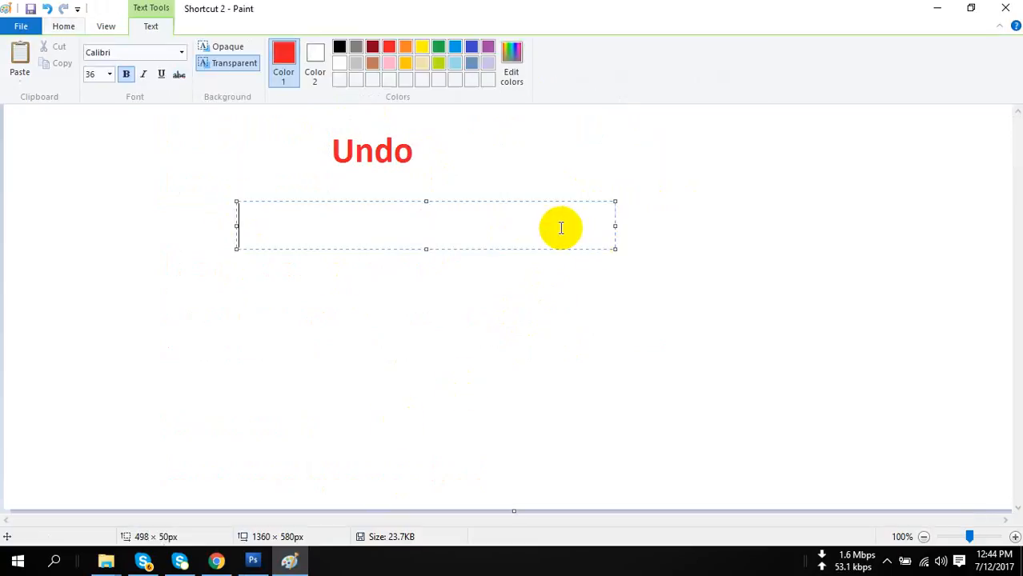
{"action": "left_click", "coordinate": [70, 25]}
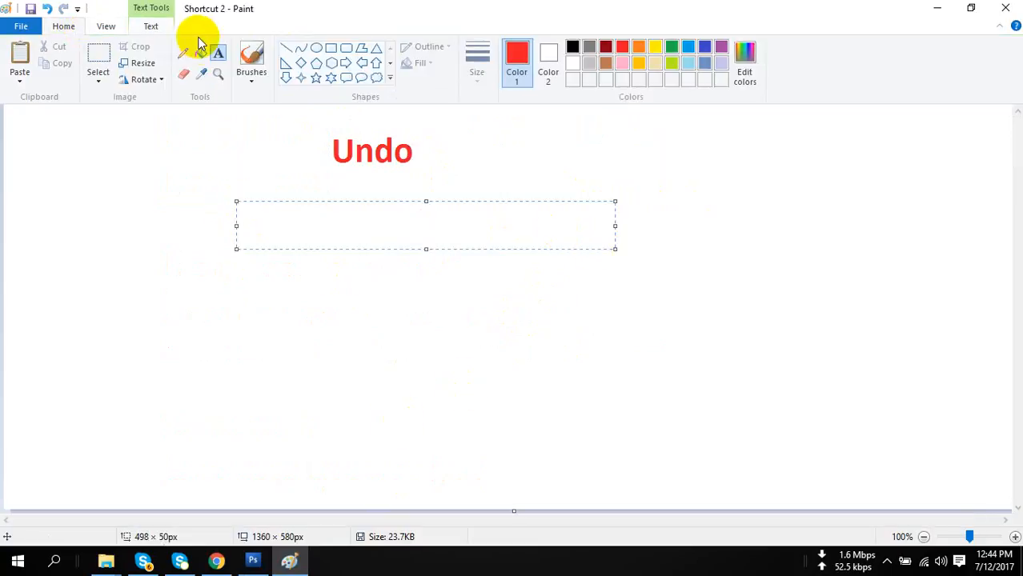
{"action": "type", "text": "Ctrl "}
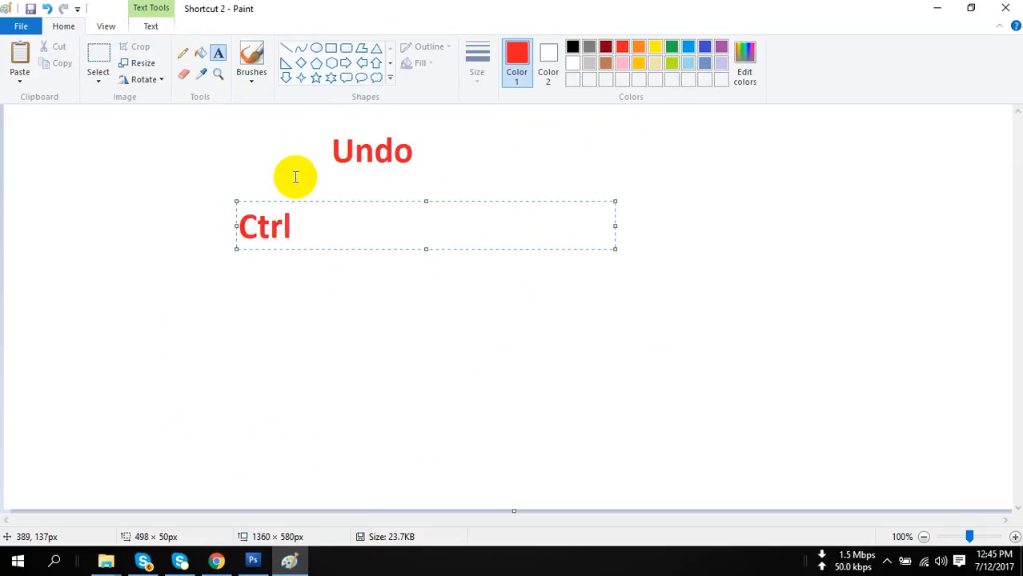
{"action": "type", "text": "+Z"}
{"action": "key", "text": "Left"}
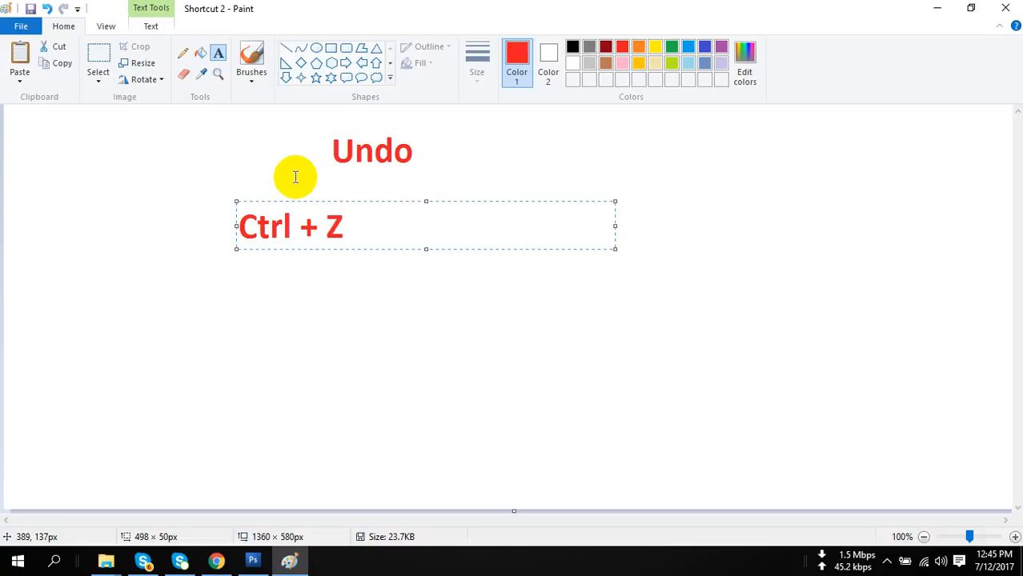
{"action": "left_click", "coordinate": [337, 305]}
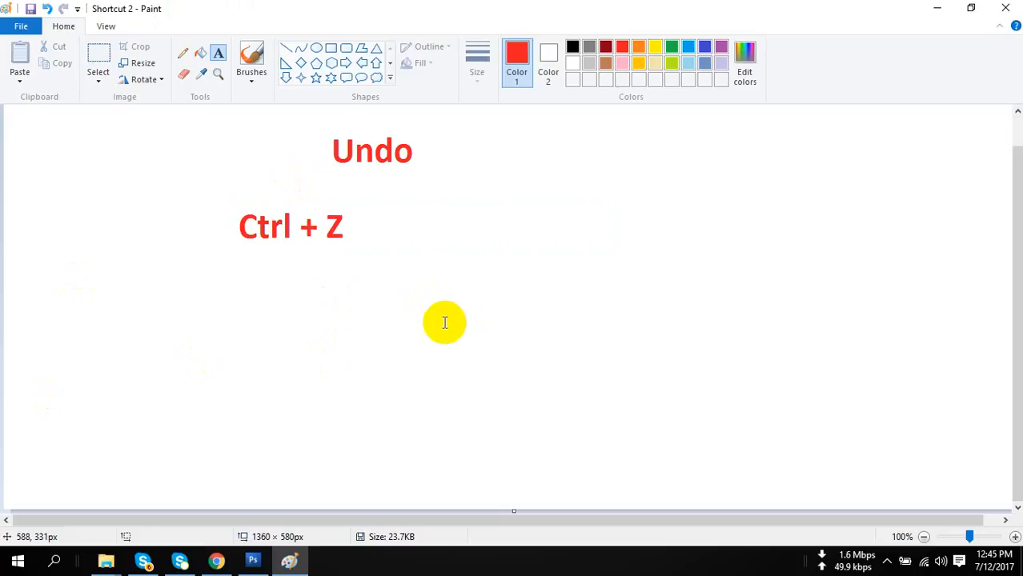
Add a second shortcut line reading "Ctrl + Alt + Z" below "Ctrl + Z"
{"action": "left_click_drag", "start_coordinate": [244, 269], "coordinate": [541, 338]}
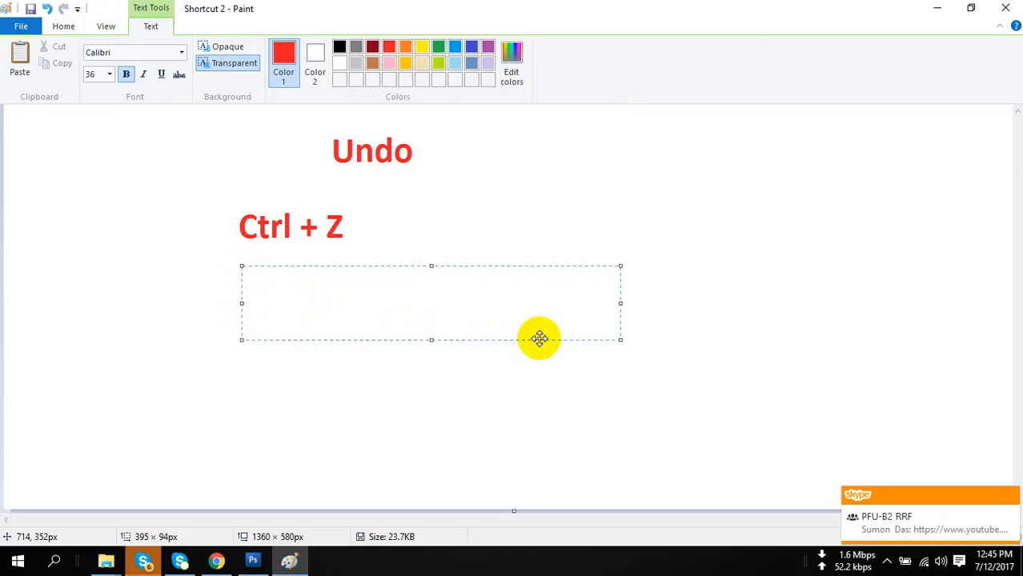
{"action": "type", "text": "Ctrl "}
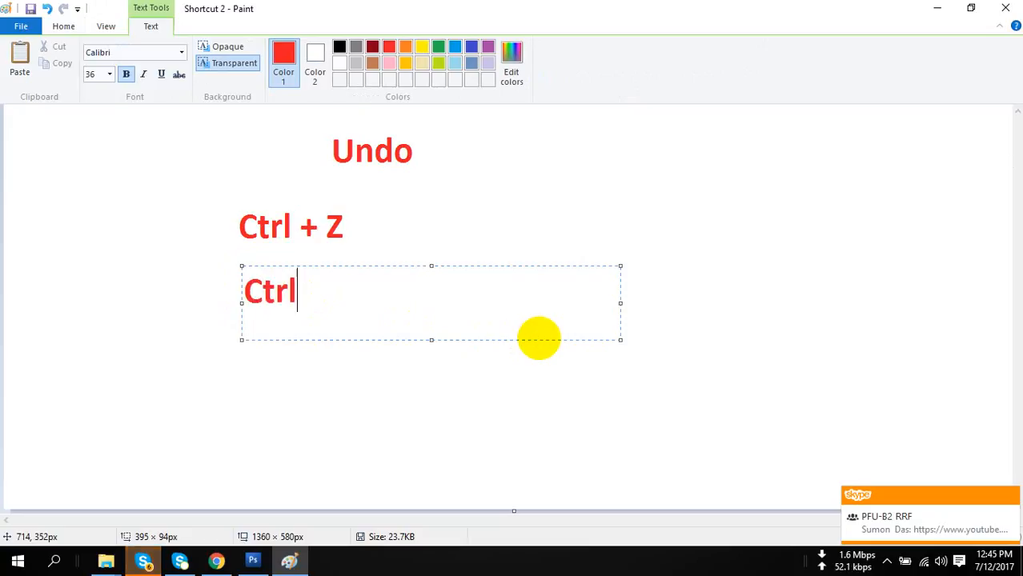
{"action": "type", "text": "+ "}
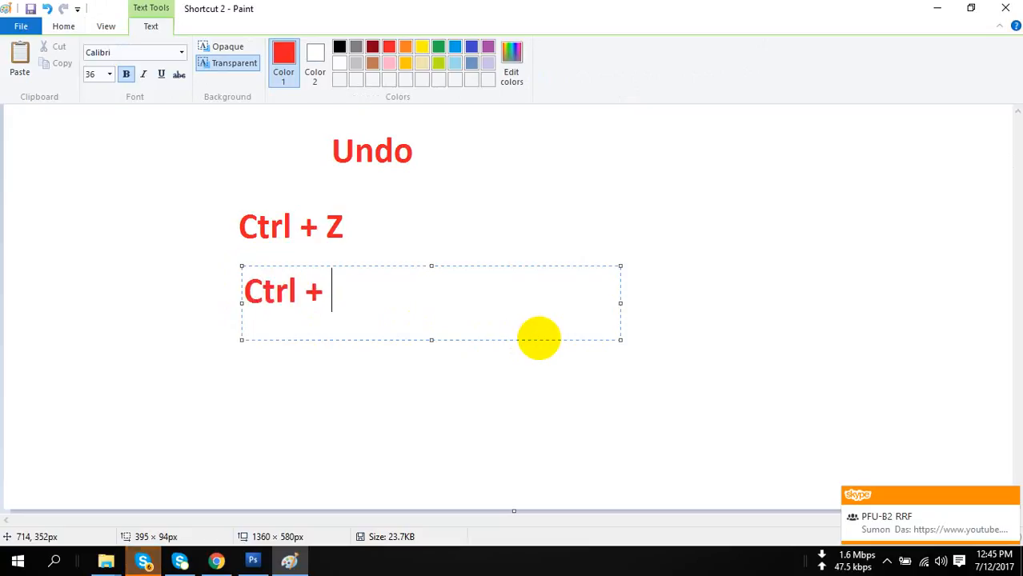
{"action": "type", "text": "Alt +"}
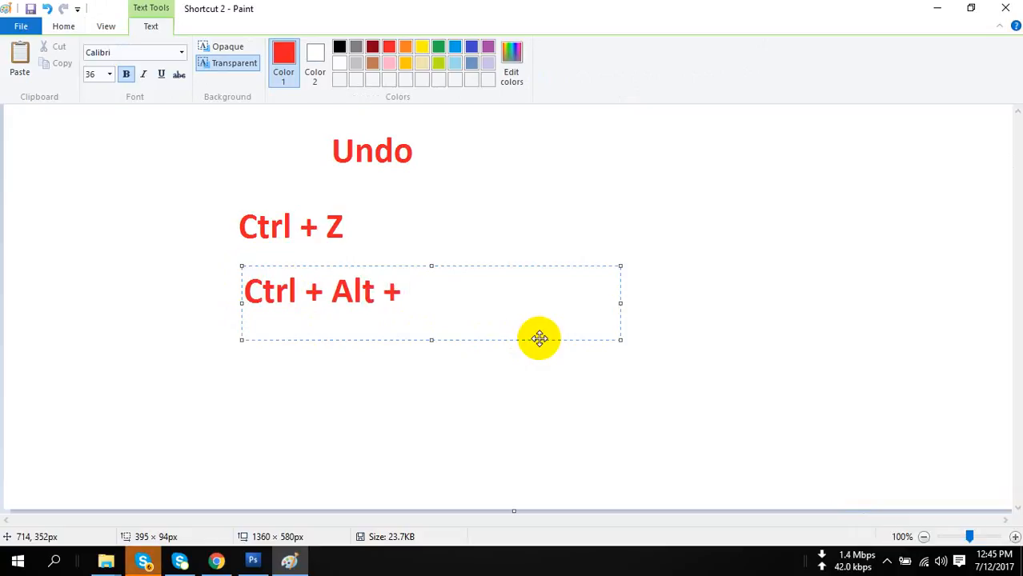
{"action": "type", "text": " z"}
{"action": "key", "text": "BackSpace"}
{"action": "type", "text": "Z"}
{"action": "left_click", "coordinate": [381, 454]}
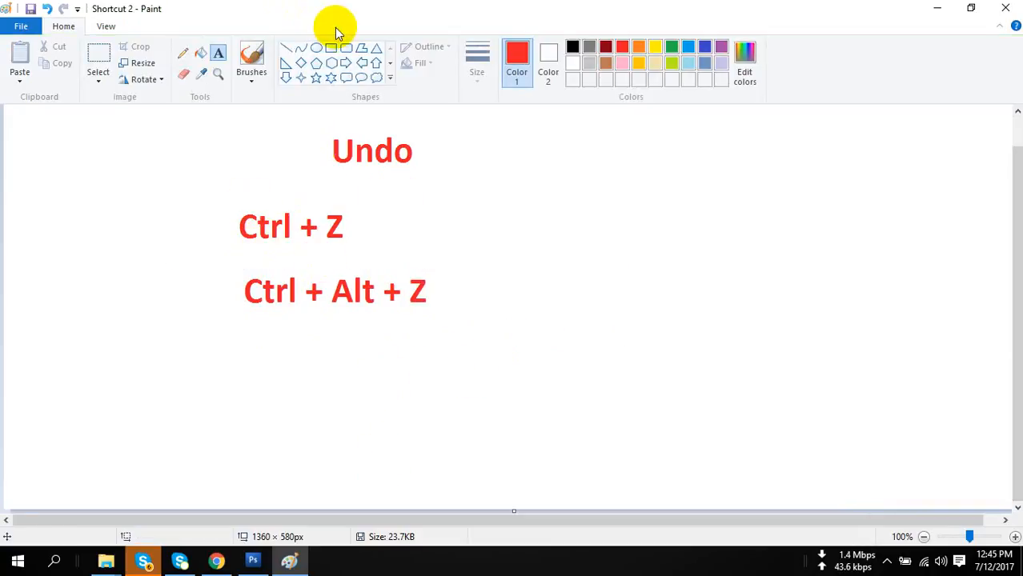
Draw black rectangle frames around the "Ctrl + Z" and "Ctrl + Alt + Z" lines and the "Undo" heading
{"action": "left_click", "coordinate": [332, 48]}
{"action": "left_click", "coordinate": [572, 47]}
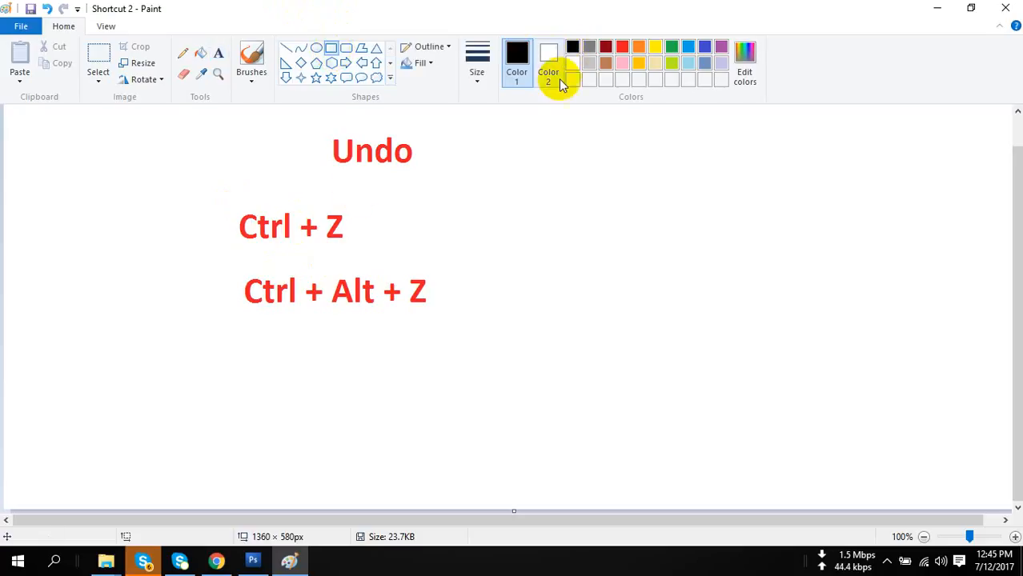
{"action": "mouse_move", "coordinate": [230, 204]}
{"action": "left_mouse_down"}
{"action": "mouse_move", "coordinate": [359, 257]}
{"action": "mouse_move", "coordinate": [473, 257]}
{"action": "left_mouse_up"}
{"action": "mouse_move", "coordinate": [230, 257]}
{"action": "left_mouse_down"}
{"action": "mouse_move", "coordinate": [237, 297]}
{"action": "mouse_move", "coordinate": [346, 321]}
{"action": "mouse_move", "coordinate": [472, 320]}
{"action": "left_mouse_up"}
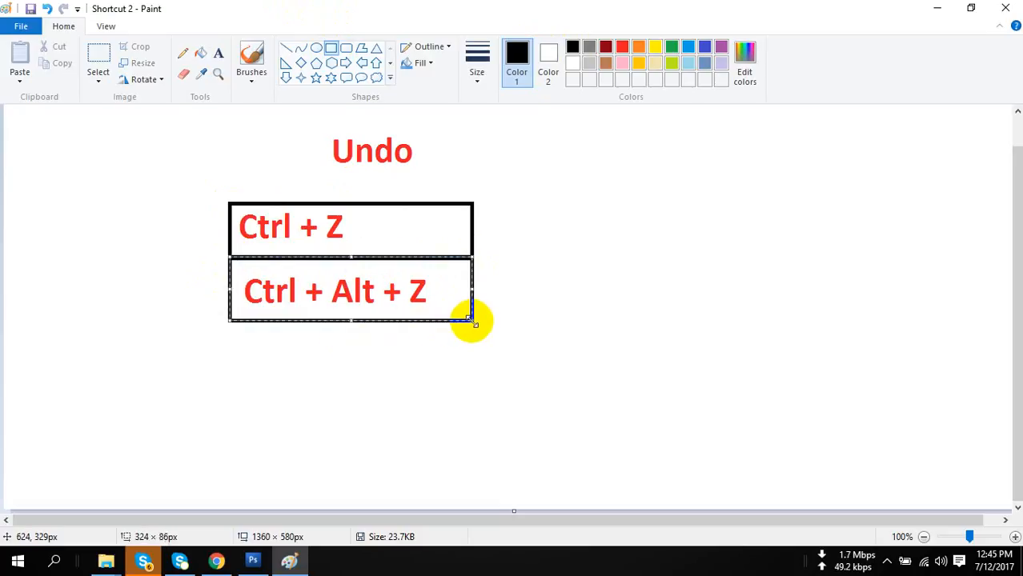
{"action": "left_click", "coordinate": [672, 298]}
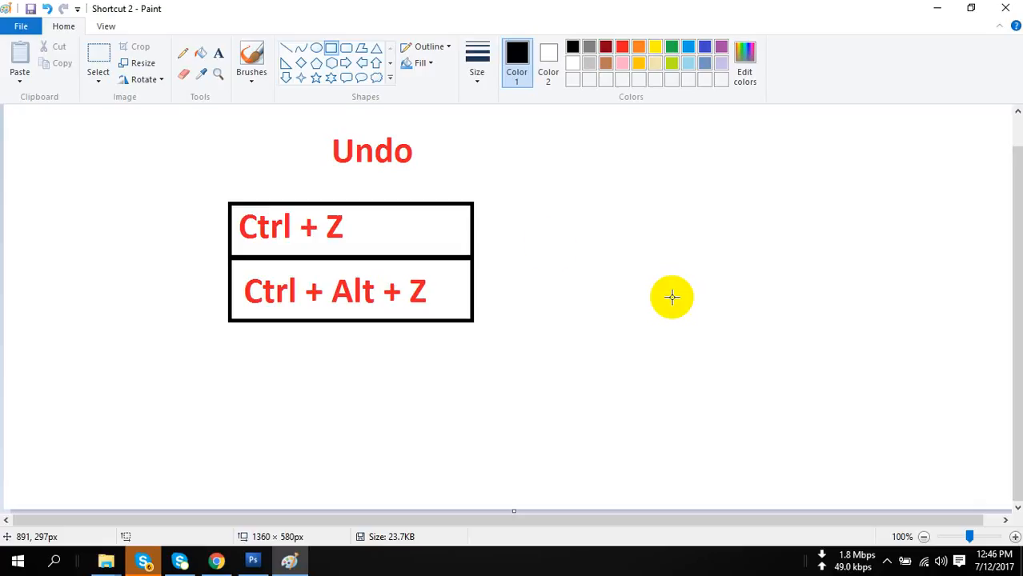
{"action": "left_click_drag", "start_coordinate": [309, 125], "coordinate": [423, 202]}
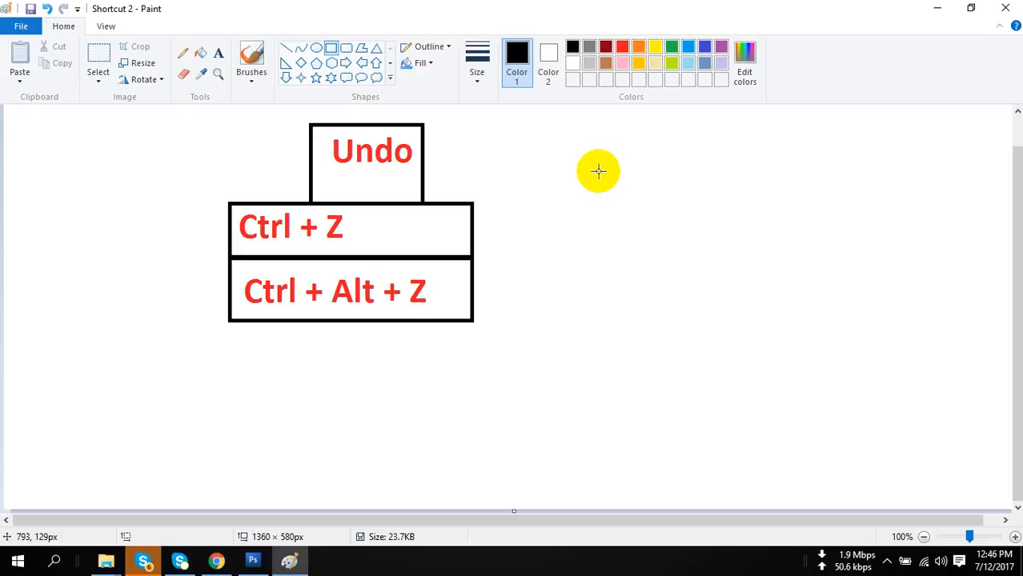
Return to Photoshop and undo the moves of the selected head back to its original position
{"action": "left_click", "coordinate": [937, 8]}
{"action": "key", "text": "ctrl+z"}
{"action": "key", "text": "ctrl+z"}
{"action": "key", "text": "ctrl+z"}
{"action": "key", "text": "ctrl+z"}
{"action": "key", "text": "ctrl+z"}
{"action": "key", "text": "ctrl+z"}
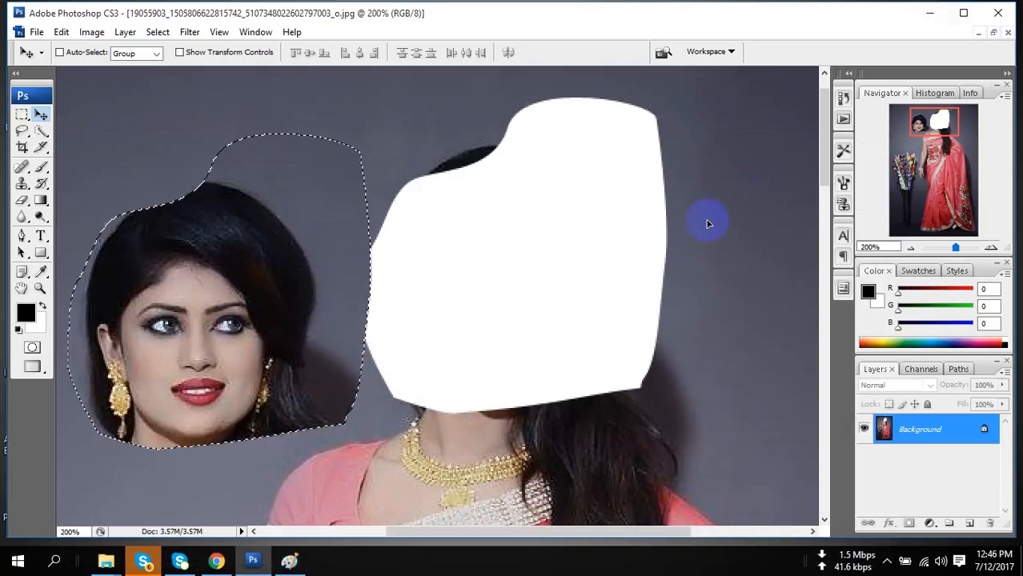
{"action": "key", "text": "ctrl+z"}
{"action": "key", "text": "ctrl+z"}
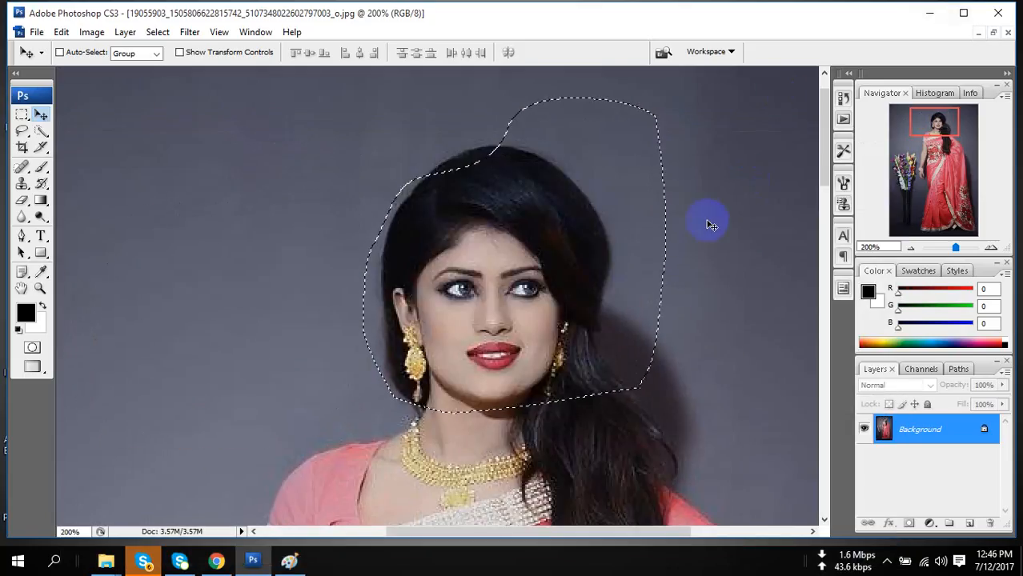
Move the selected head to two other spots on the backdrop and repeatedly toggle the undo of the last move
{"action": "left_click_drag", "start_coordinate": [300, 360], "coordinate": [277, 392]}
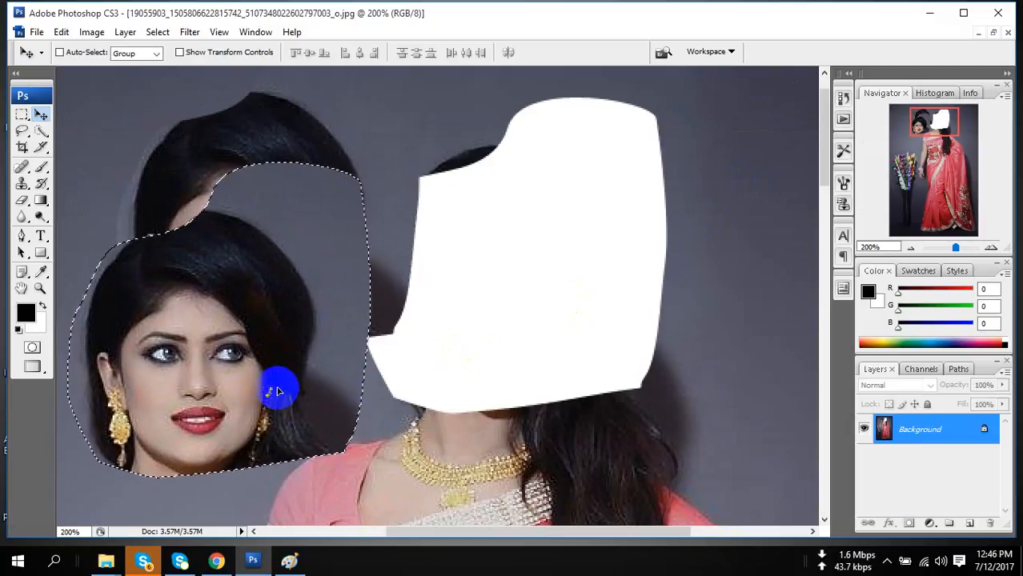
{"action": "left_click_drag", "start_coordinate": [155, 292], "coordinate": [298, 384]}
{"action": "key", "text": "ctrl+z"}
{"action": "key", "text": "ctrl+z"}
{"action": "key", "text": "ctrl+z"}
{"action": "key", "text": "ctrl+z"}
{"action": "key", "text": "ctrl+z"}
{"action": "key", "text": "ctrl+z"}
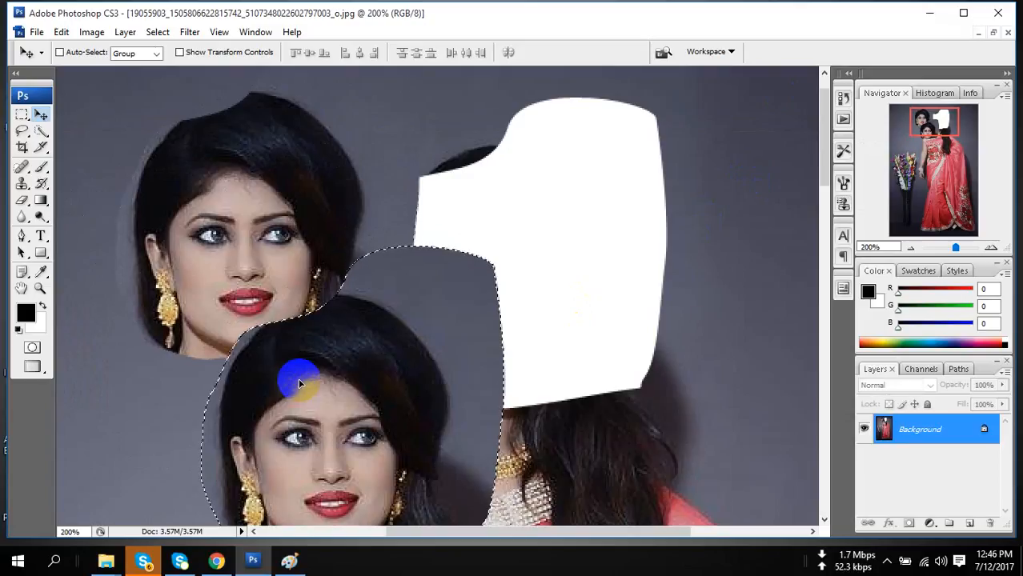
{"action": "key", "text": "ctrl+z"}
{"action": "key", "text": "ctrl+z"}
{"action": "key", "text": "ctrl+z"}
{"action": "key", "text": "ctrl+z"}
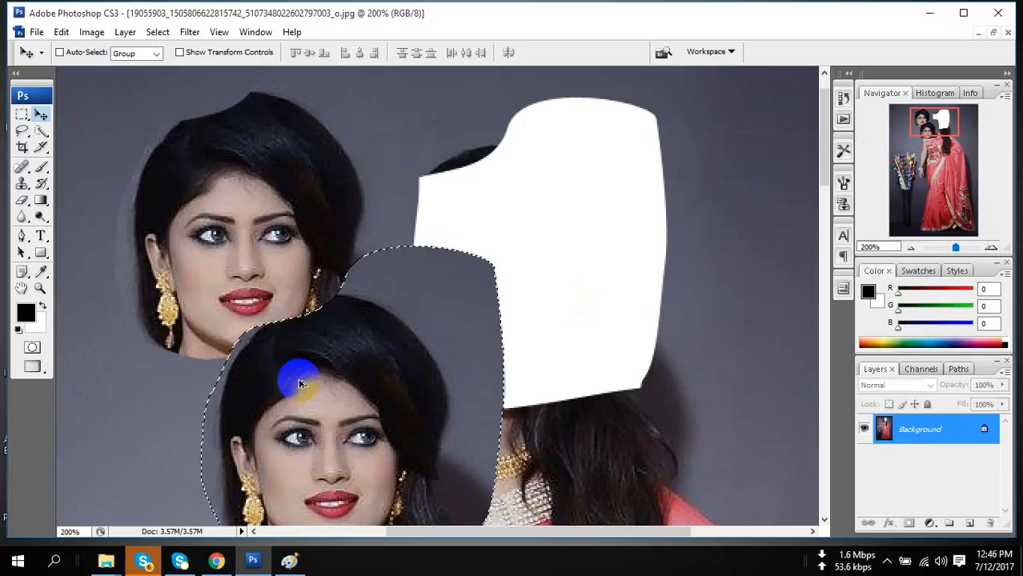
Step backward through both head moves to the original position and deselect the head
{"action": "key", "text": "ctrl+alt+z"}
{"action": "key", "text": "ctrl+alt+z"}
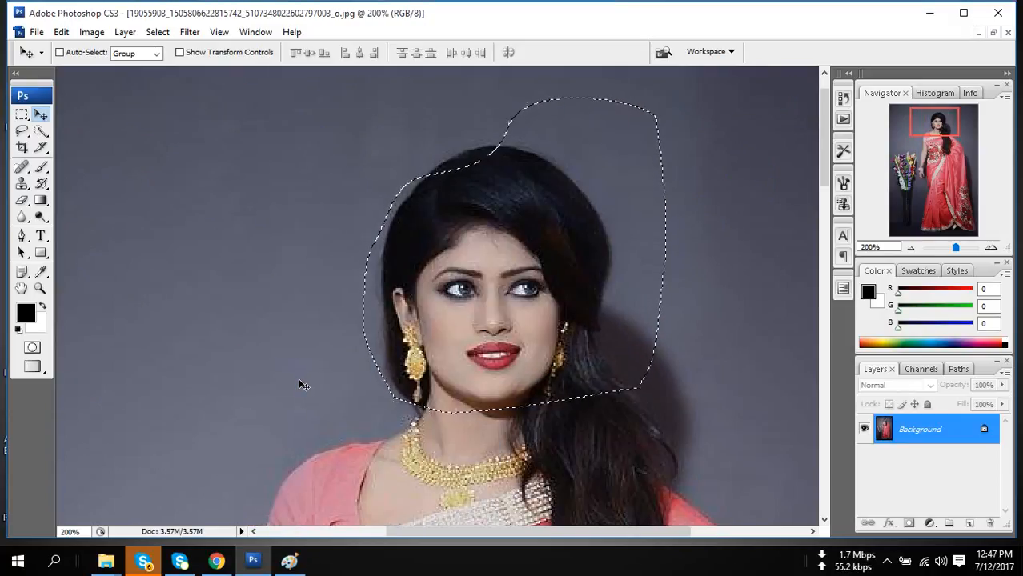
{"action": "mouse_move", "coordinate": [504, 332]}
{"action": "left_mouse_down"}
{"action": "mouse_move", "coordinate": [495, 279]}
{"action": "mouse_move", "coordinate": [434, 217]}
{"action": "mouse_move", "coordinate": [485, 206]}
{"action": "mouse_move", "coordinate": [515, 231]}
{"action": "left_mouse_up"}
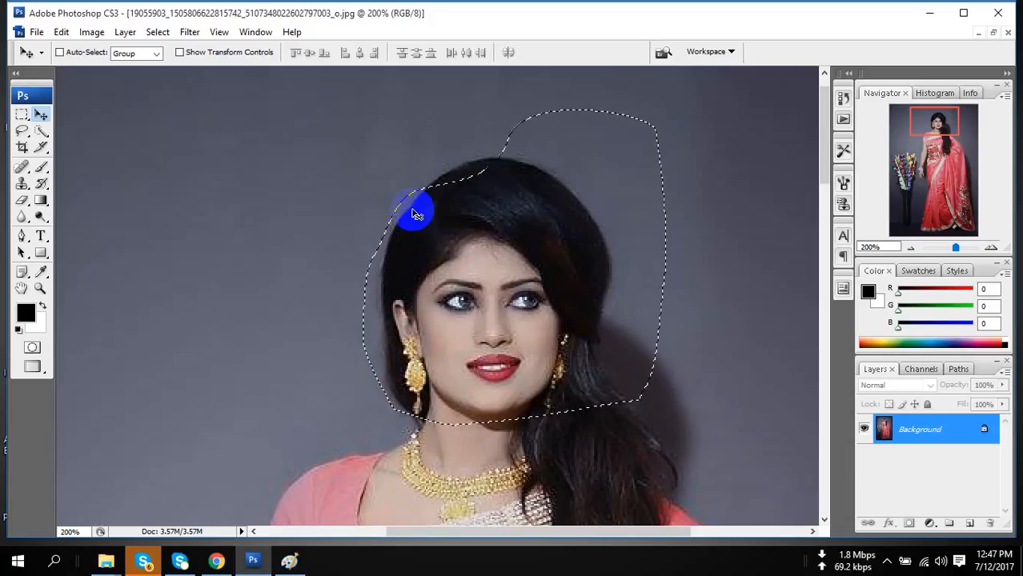
{"action": "key", "text": "ctrl+d"}
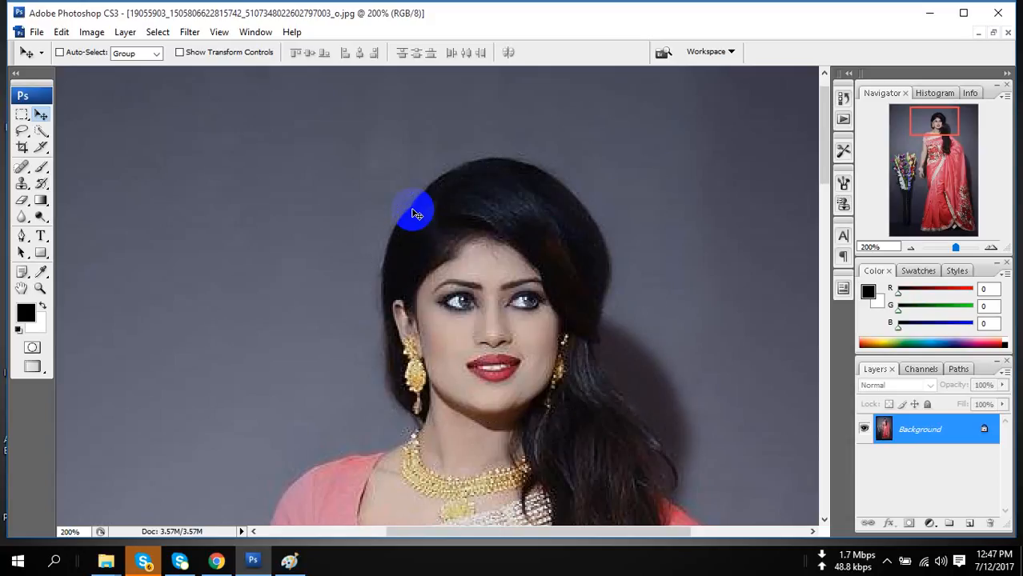
Switch to Paint and add a bold black "Deselect" heading beside the framed "Undo" notes
{"action": "left_click", "coordinate": [289, 561]}
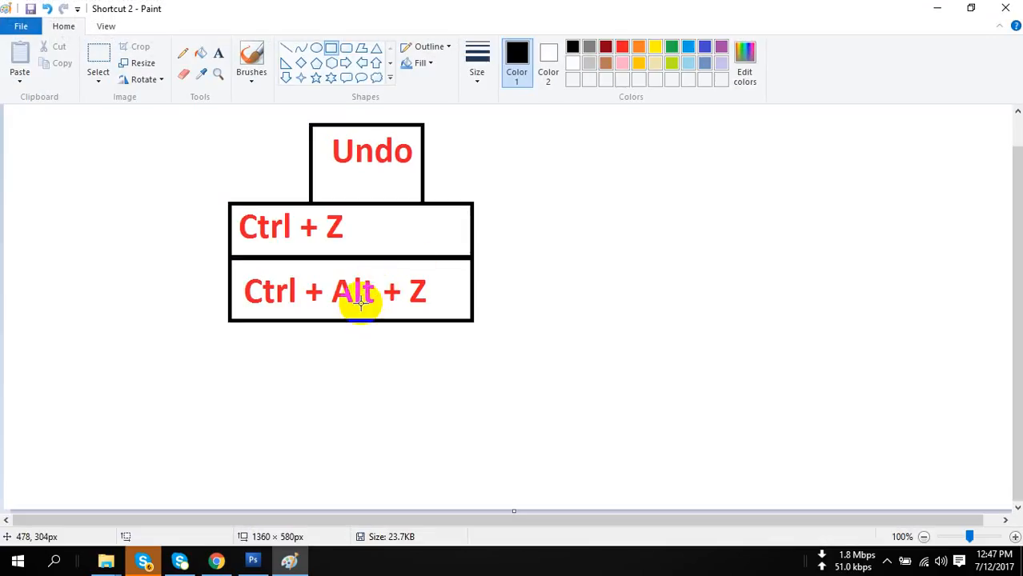
{"action": "left_click", "coordinate": [217, 53]}
{"action": "left_click_drag", "start_coordinate": [601, 121], "coordinate": [838, 192]}
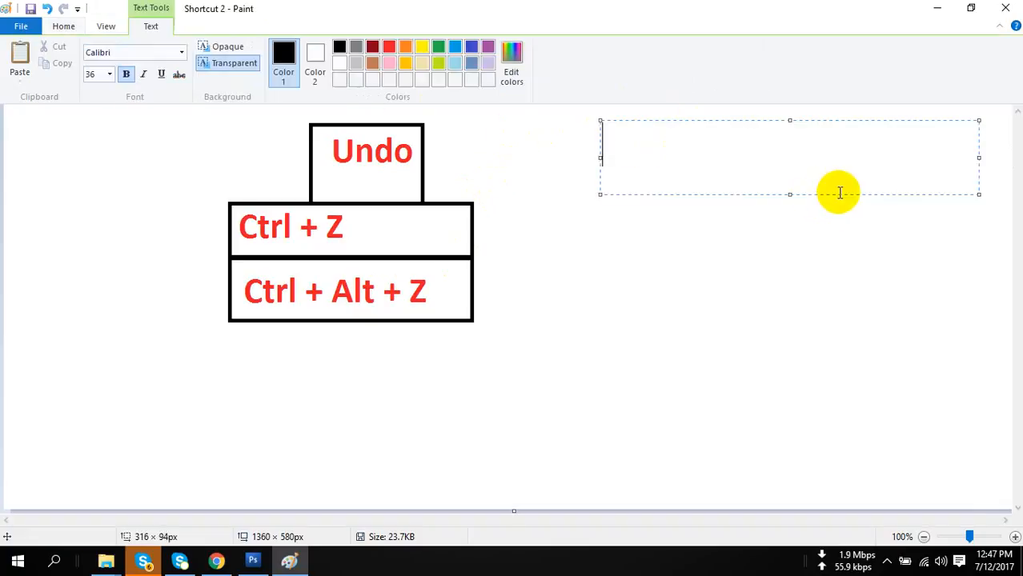
{"action": "type", "text": "Dec"}
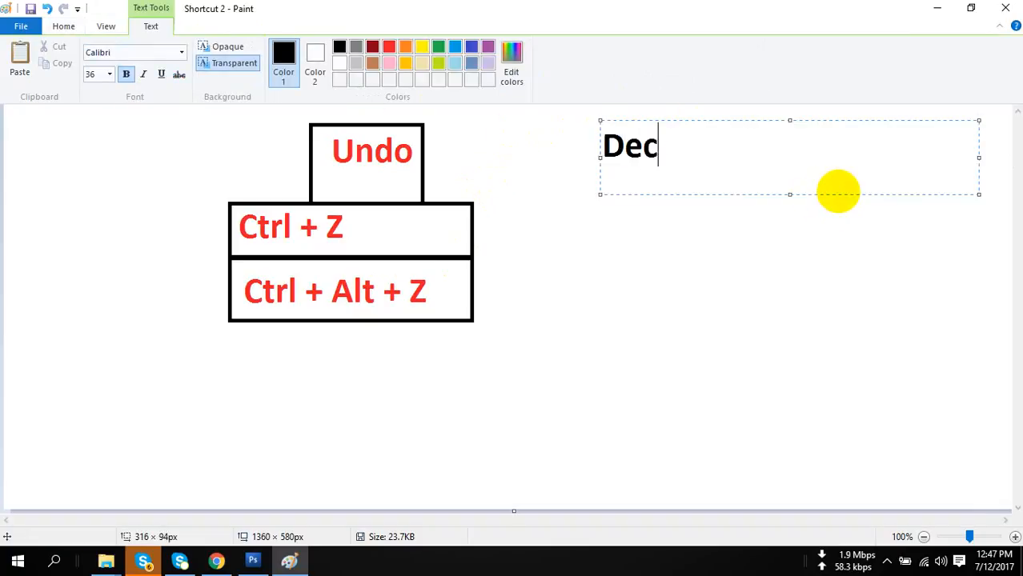
{"action": "key", "text": "BackSpace"}
{"action": "type", "text": "select"}
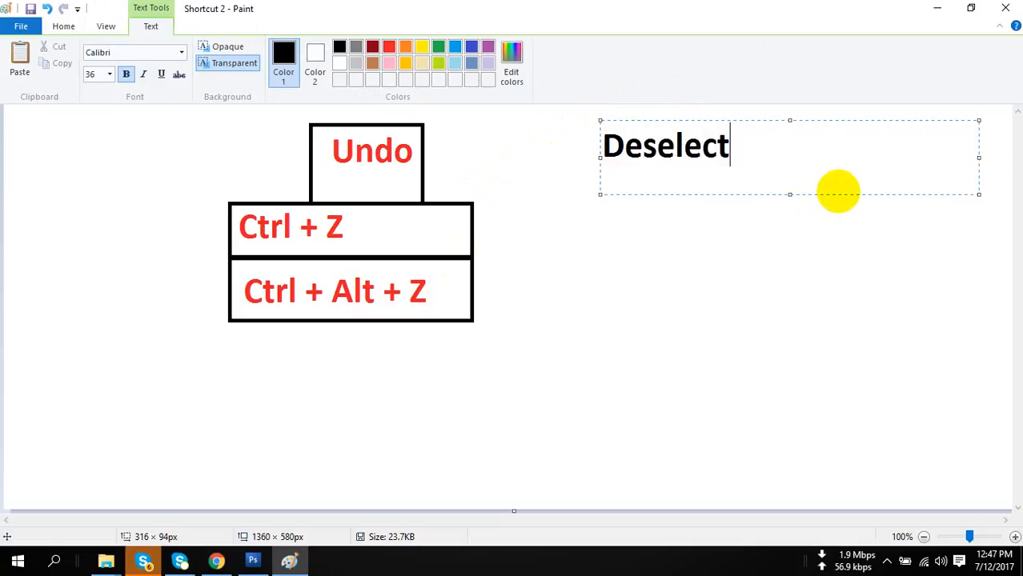
{"action": "left_click", "coordinate": [583, 222]}
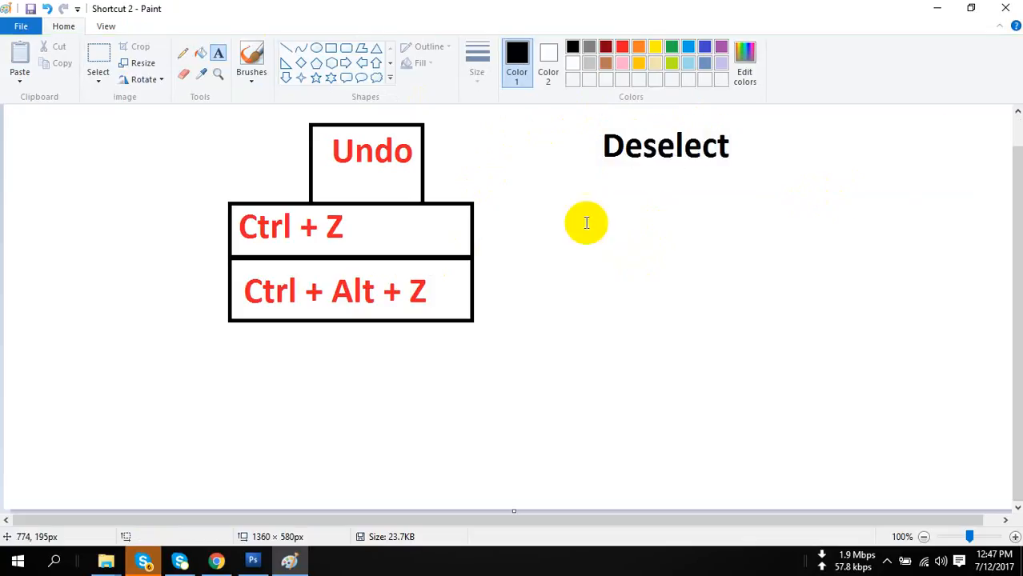
Add the line "Ctrl +D" below the "Deselect" heading and frame it with a red rectangle about 222 × 95 px
{"action": "left_click_drag", "start_coordinate": [573, 220], "coordinate": [809, 244]}
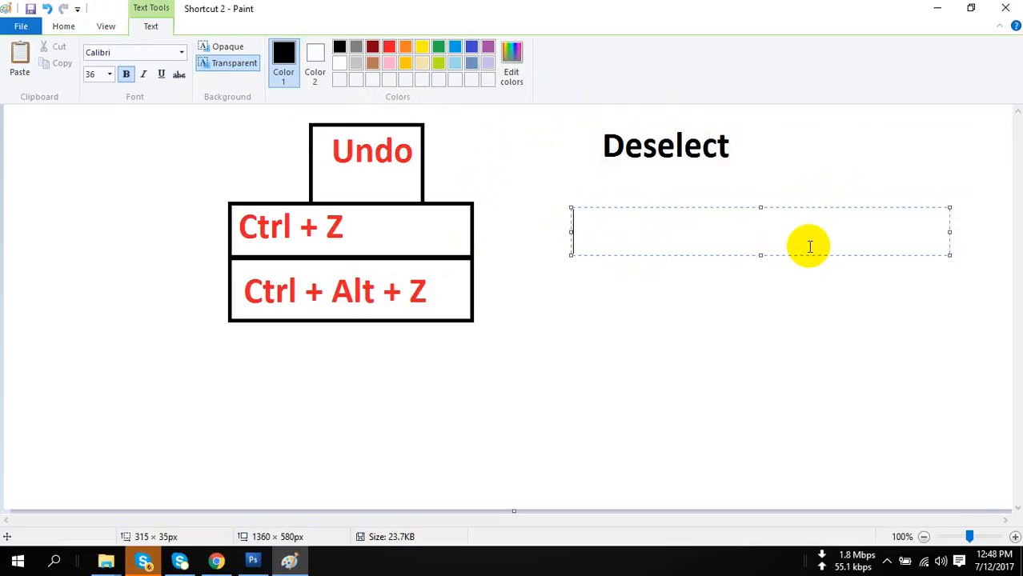
{"action": "type", "text": "Ctrl "}
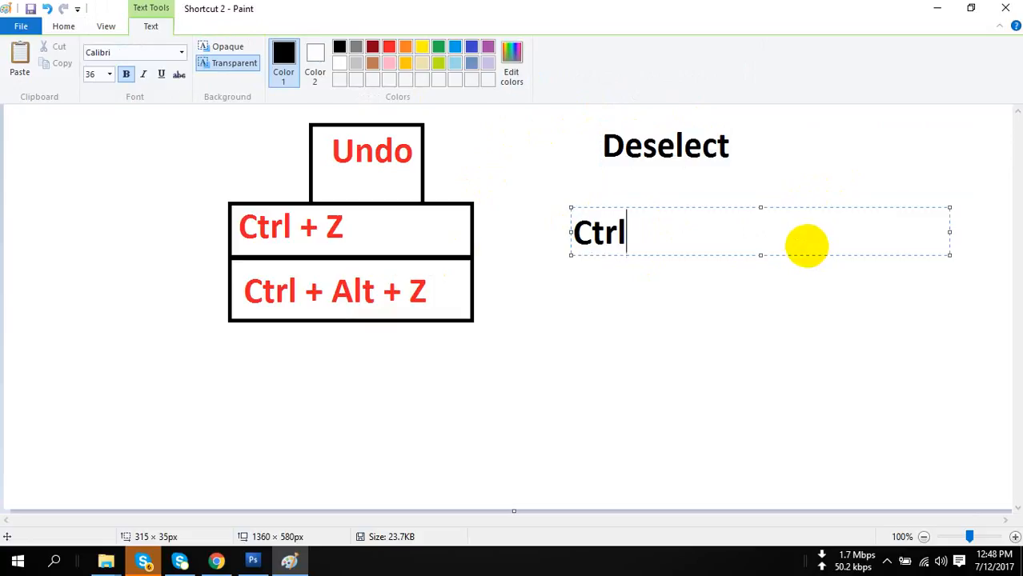
{"action": "type", "text": "+D"}
{"action": "left_click_drag", "start_coordinate": [717, 208], "coordinate": [756, 198]}
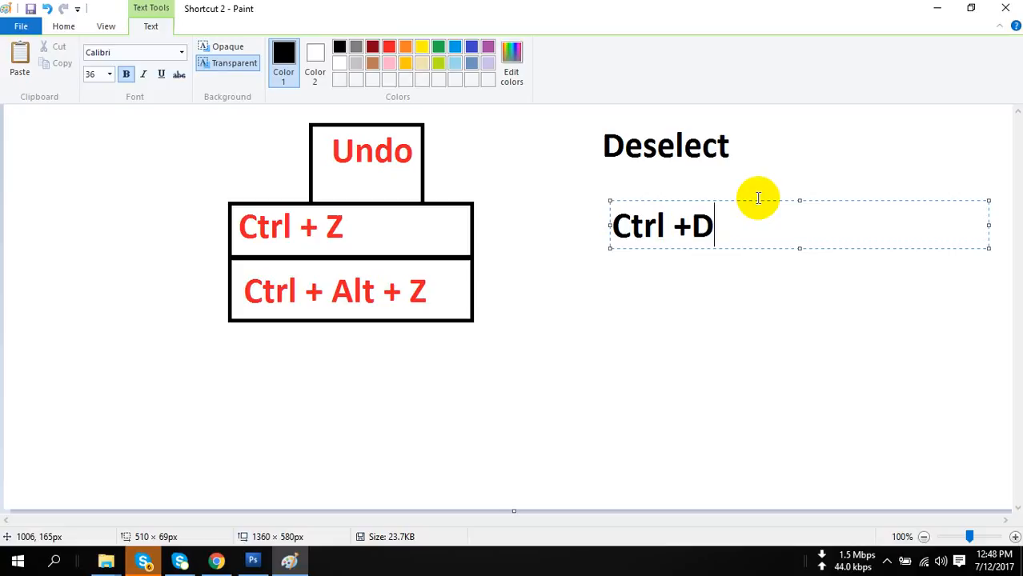
{"action": "left_click", "coordinate": [620, 328]}
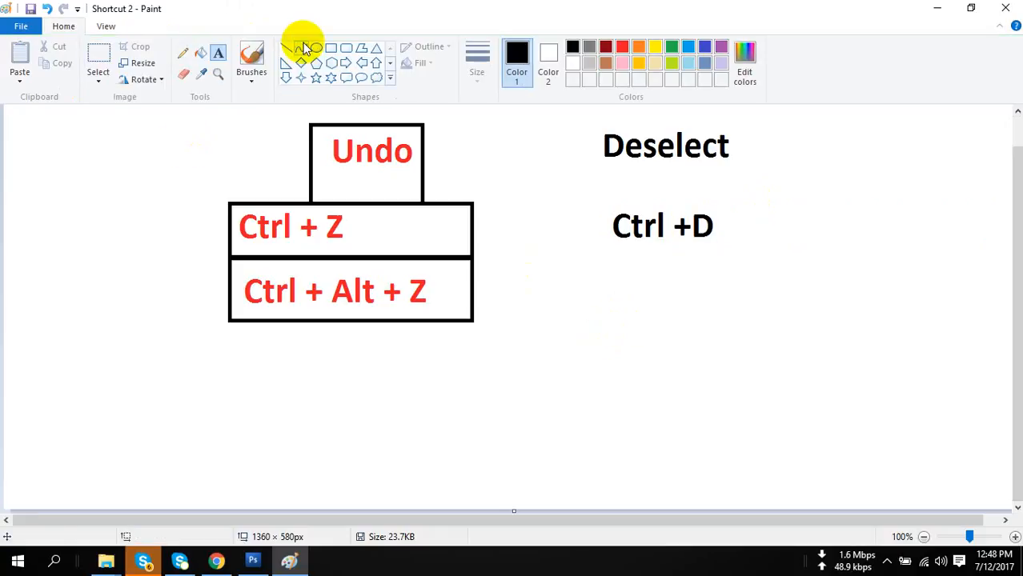
{"action": "left_click", "coordinate": [622, 47]}
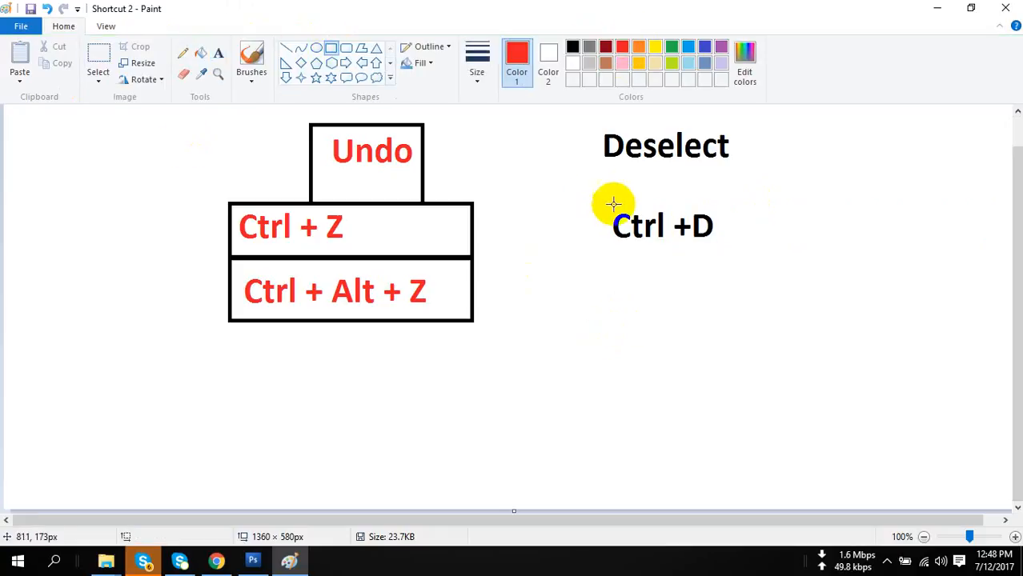
{"action": "left_click_drag", "start_coordinate": [580, 192], "coordinate": [746, 263]}
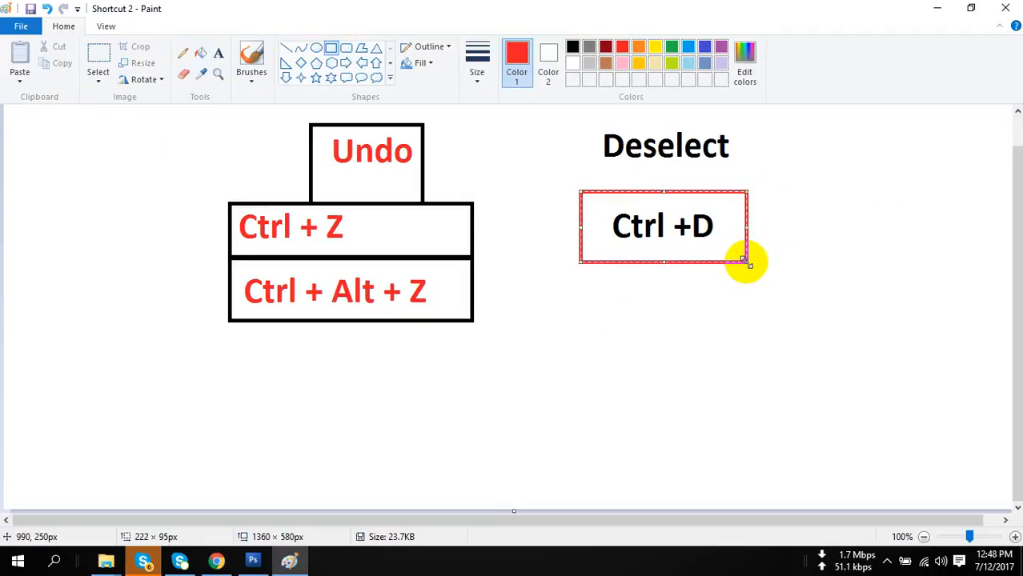
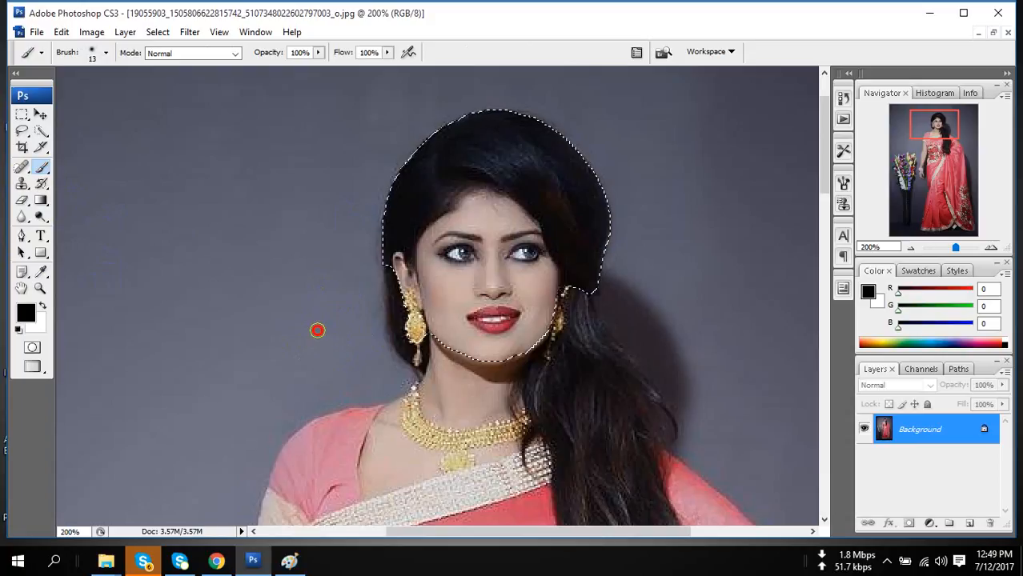
Deselect the head outline in Photoshop and scribble over the face with the black size 13 brush
{"action": "left_click", "coordinate": [493, 163]}
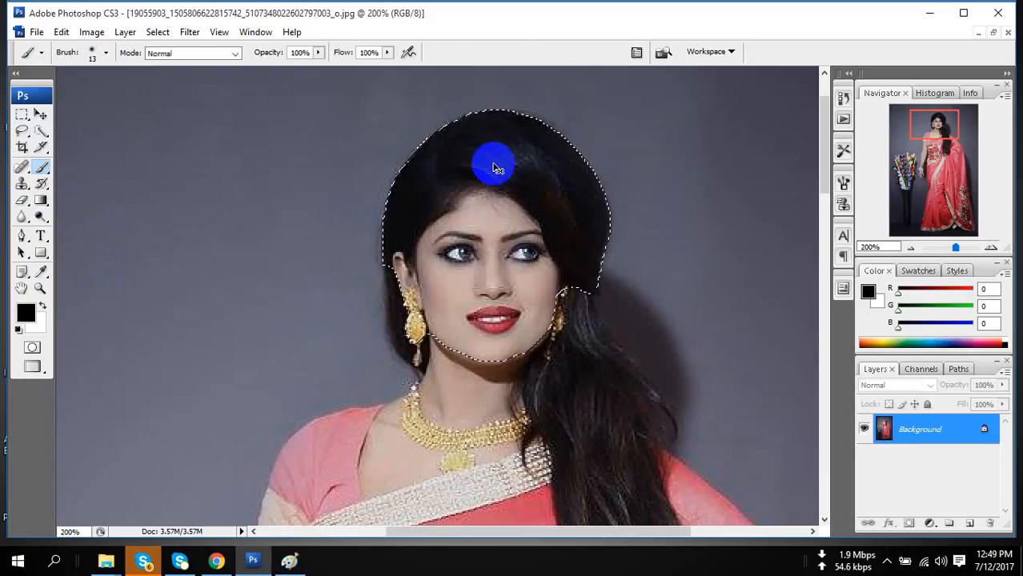
{"action": "key", "text": "ctrl+d"}
{"action": "mouse_move", "coordinate": [447, 224]}
{"action": "left_mouse_down"}
{"action": "mouse_move", "coordinate": [464, 259]}
{"action": "mouse_move", "coordinate": [497, 236]}
{"action": "mouse_move", "coordinate": [478, 286]}
{"action": "mouse_move", "coordinate": [442, 205]}
{"action": "mouse_move", "coordinate": [471, 331]}
{"action": "mouse_move", "coordinate": [446, 367]}
{"action": "mouse_move", "coordinate": [519, 344]}
{"action": "mouse_move", "coordinate": [421, 439]}
{"action": "mouse_move", "coordinate": [548, 372]}
{"action": "mouse_move", "coordinate": [392, 292]}
{"action": "mouse_move", "coordinate": [481, 285]}
{"action": "left_mouse_up"}
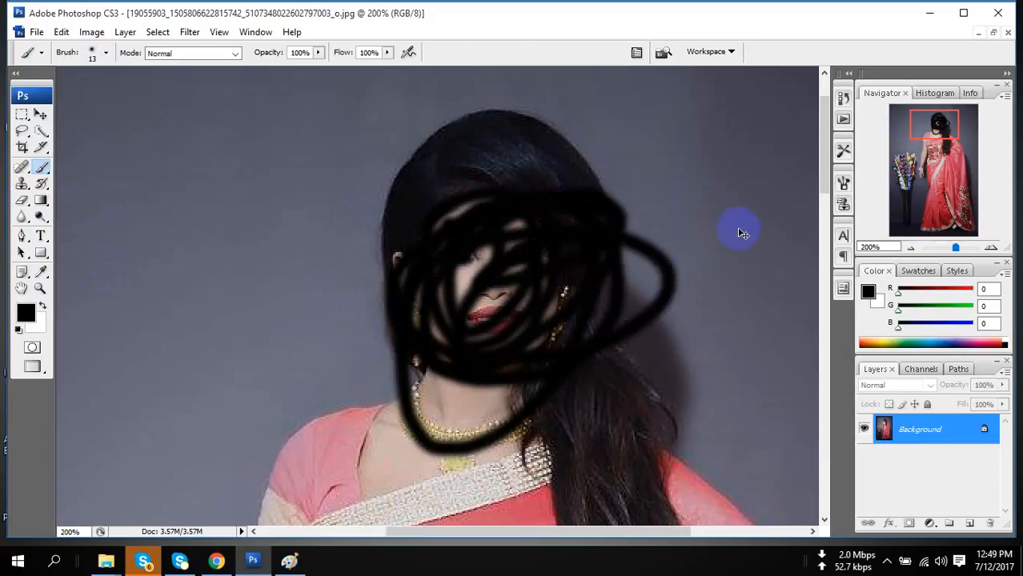
Revert the portrait photo to its last saved state to discard the brush scribbles
{"action": "key", "text": "ctrl+s"}
{"action": "left_click", "coordinate": [613, 164]}
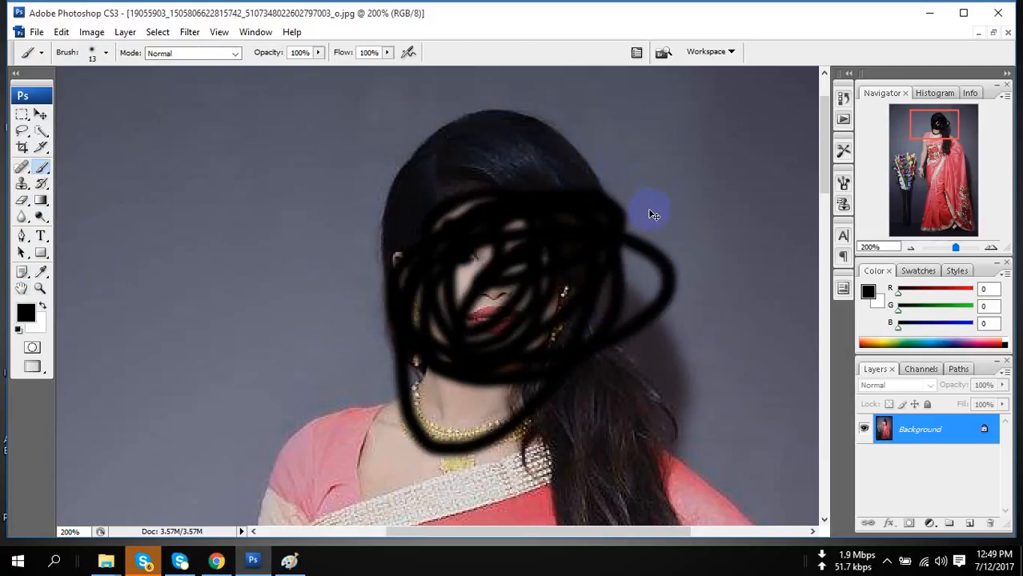
{"action": "key", "text": "F12"}
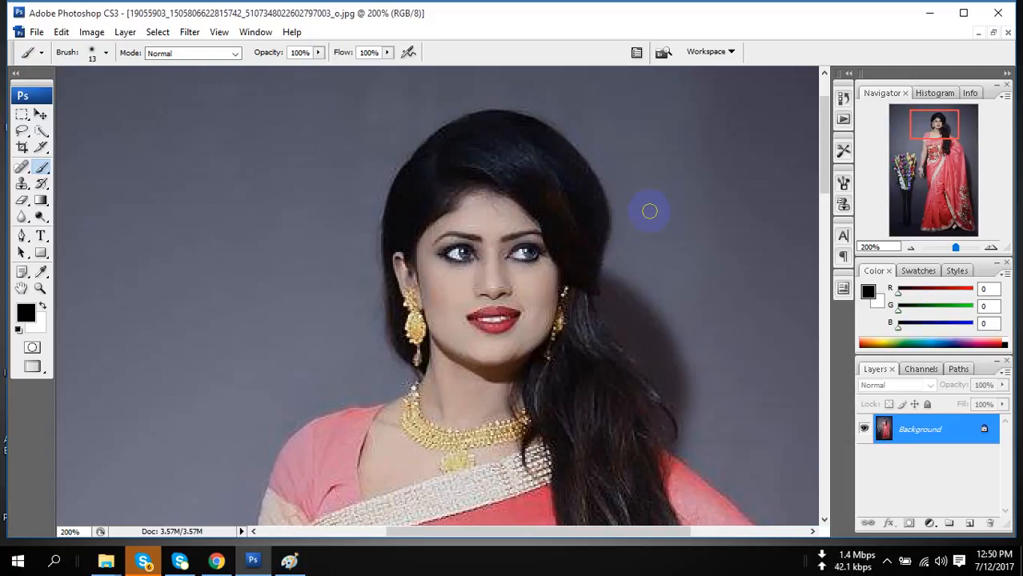
Draw a rectangular marquee around the head and shoulders and try moving the selected area with the Move tool
{"action": "left_click", "coordinate": [20, 117]}
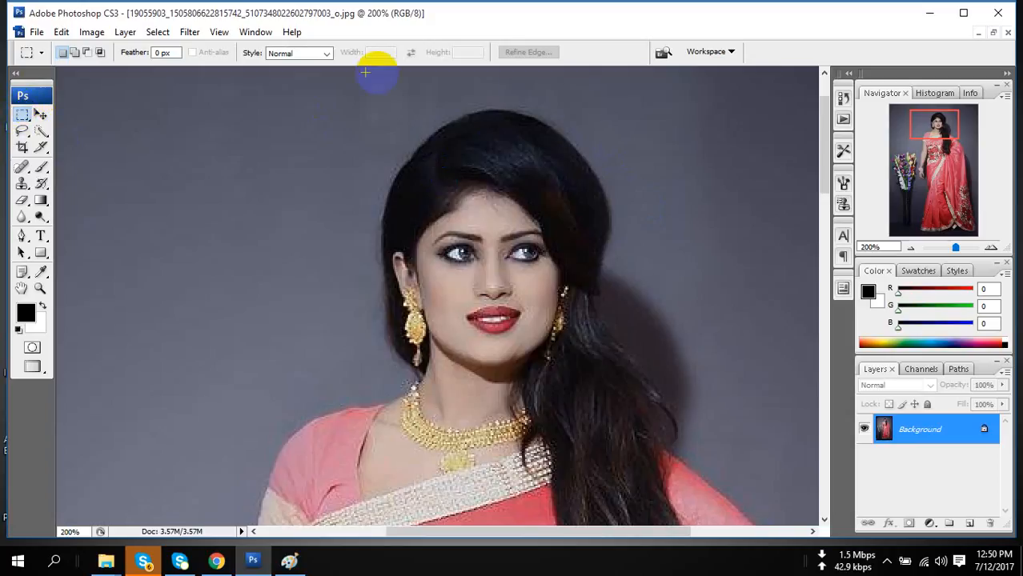
{"action": "left_click_drag", "start_coordinate": [259, 79], "coordinate": [736, 434]}
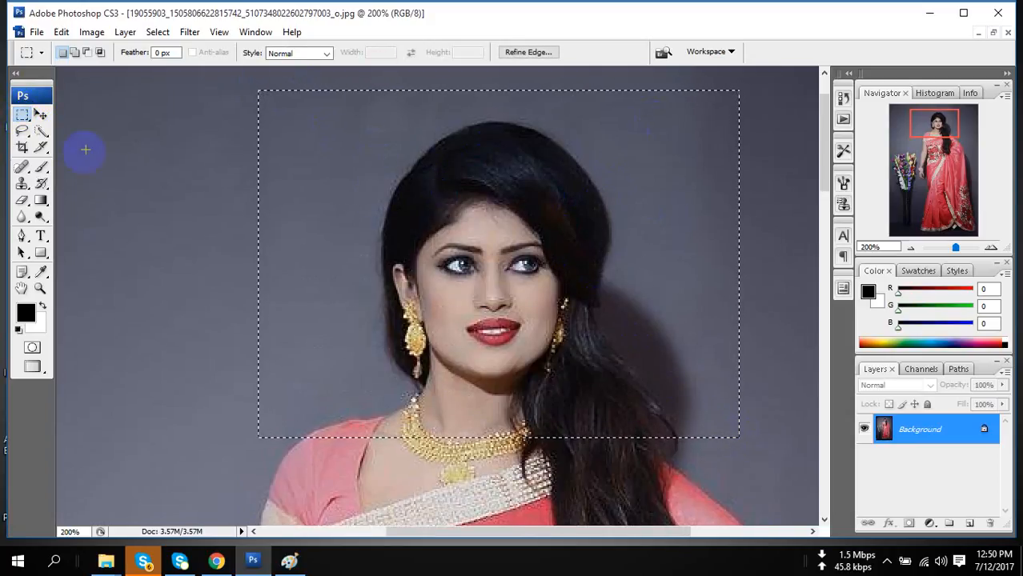
{"action": "key", "text": "v"}
{"action": "left_click_drag", "start_coordinate": [474, 199], "coordinate": [556, 238]}
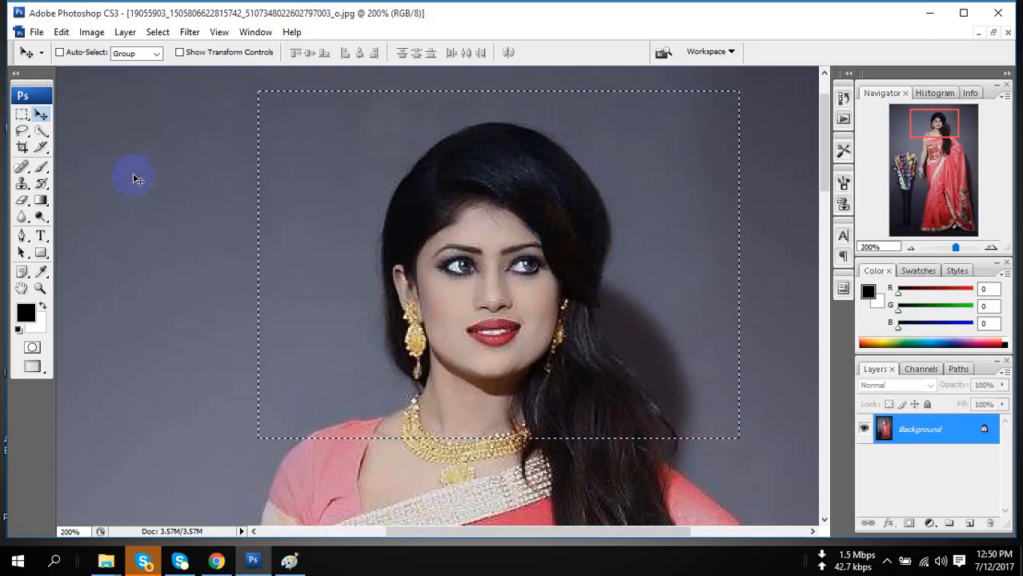
Draw a new, narrower rectangular marquee around the head, reaching down to the necklace
{"action": "left_click", "coordinate": [22, 116]}
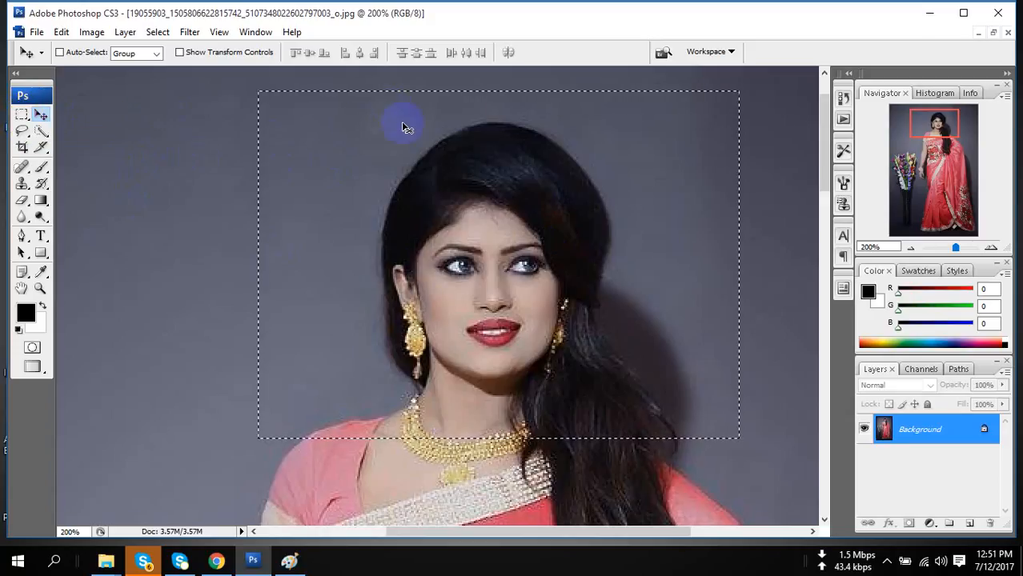
{"action": "left_click", "coordinate": [22, 114]}
{"action": "left_click_drag", "start_coordinate": [325, 100], "coordinate": [676, 321]}
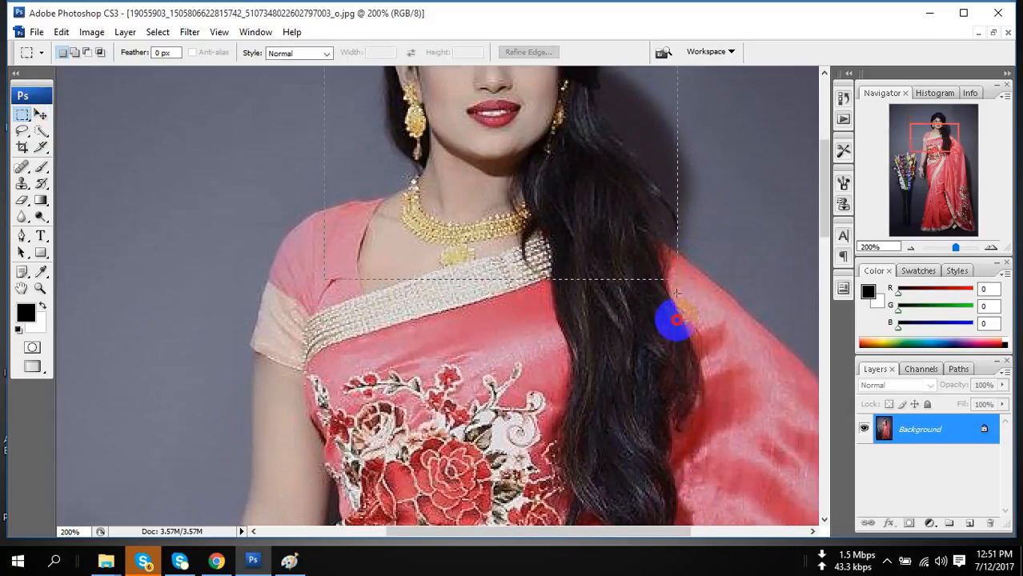
{"action": "left_click_drag", "start_coordinate": [676, 237], "coordinate": [676, 237]}
{"action": "scroll", "coordinate": [676, 232], "scroll_direction": "up", "scroll_amount": 5}
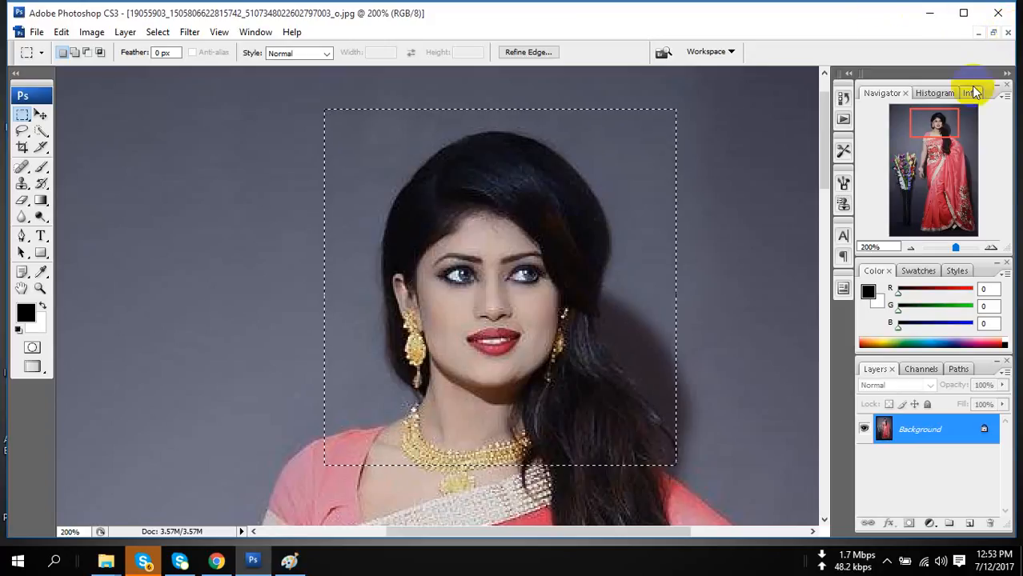
Close the portrait photo without saving changes and open the image 3.PNG from the Desktop
{"action": "left_click", "coordinate": [1010, 33]}
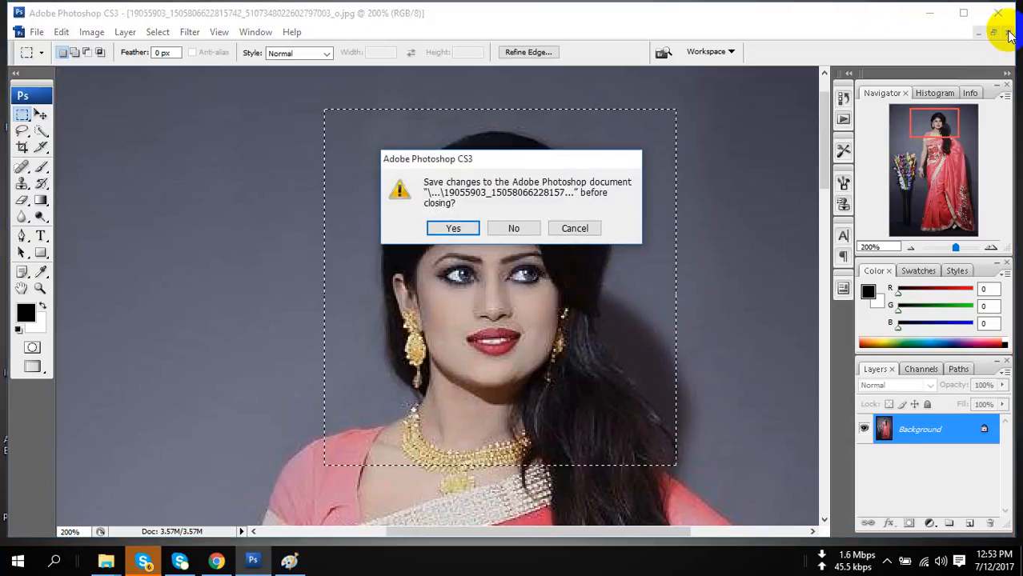
{"action": "left_click", "coordinate": [521, 228]}
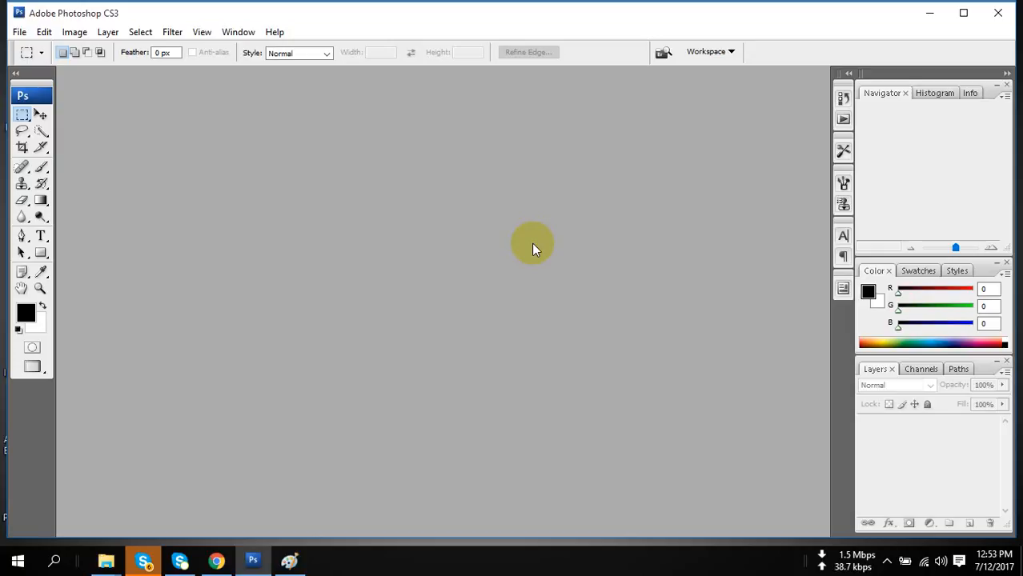
{"action": "double_click", "coordinate": [483, 263]}
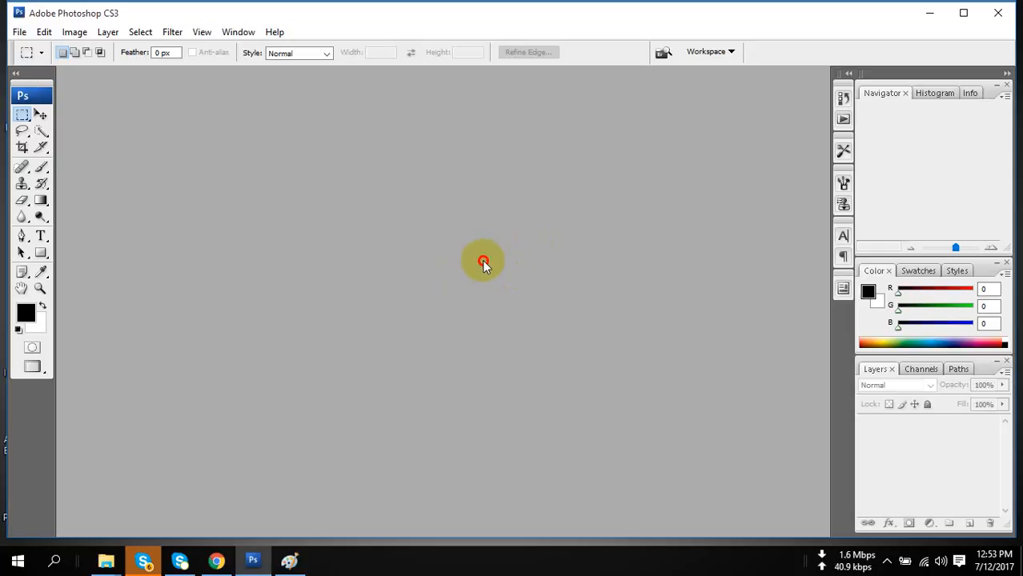
{"action": "scroll", "coordinate": [571, 216], "scroll_direction": "down", "scroll_amount": 2}
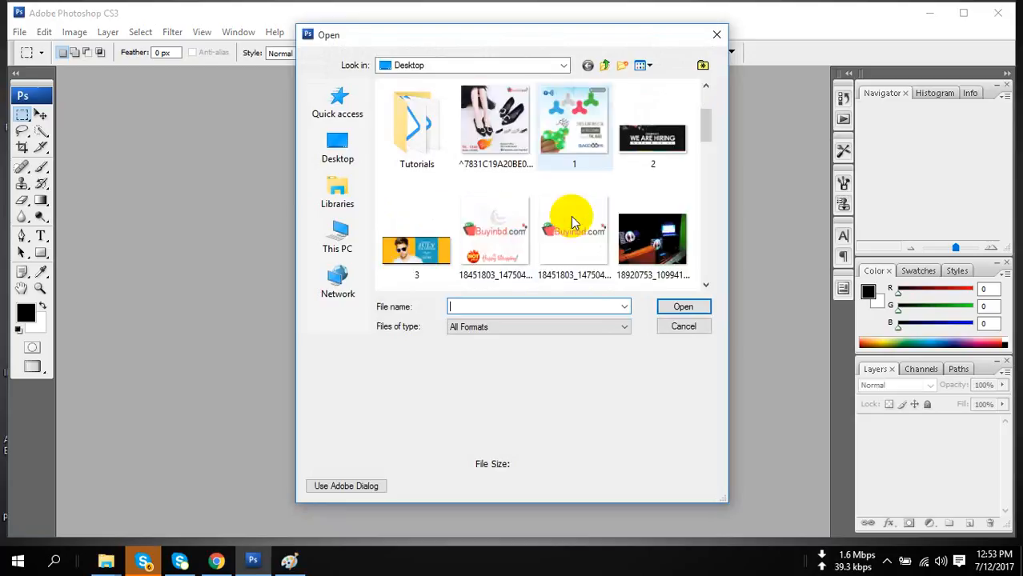
{"action": "double_click", "coordinate": [417, 232]}
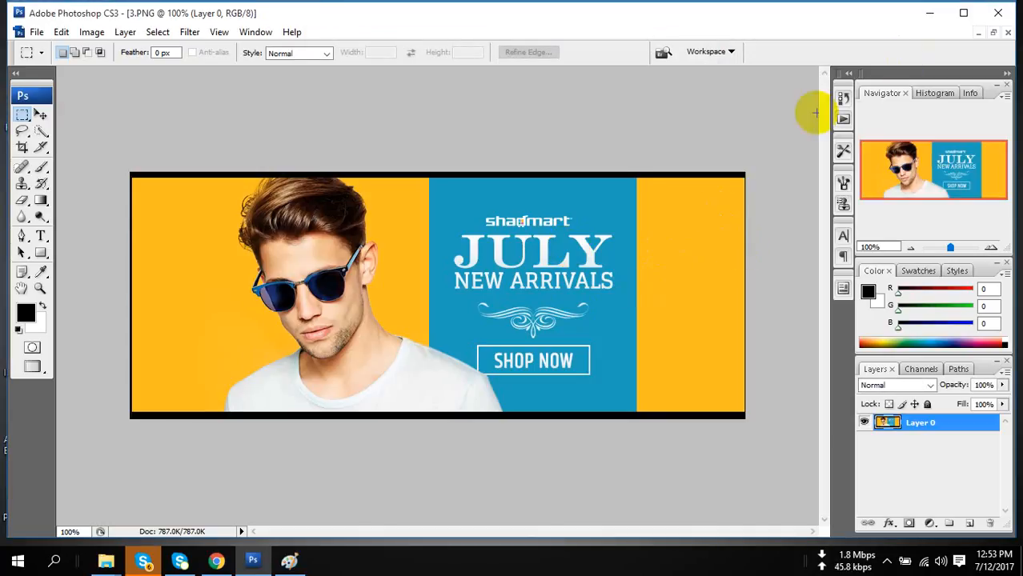
Maximize the Photoshop window and close the 3.PNG banner image
{"action": "left_click", "coordinate": [964, 14]}
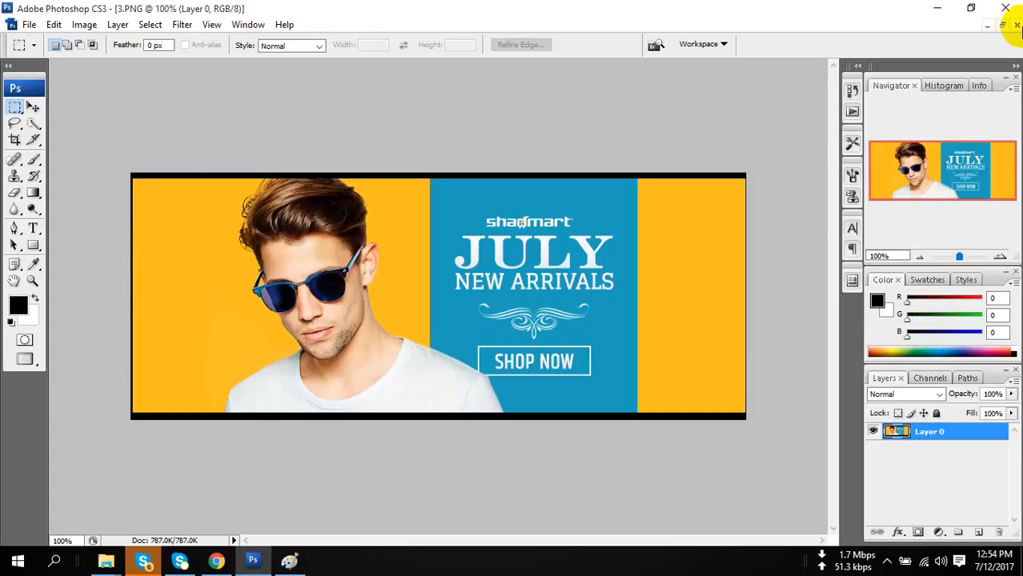
{"action": "left_click", "coordinate": [1017, 26]}
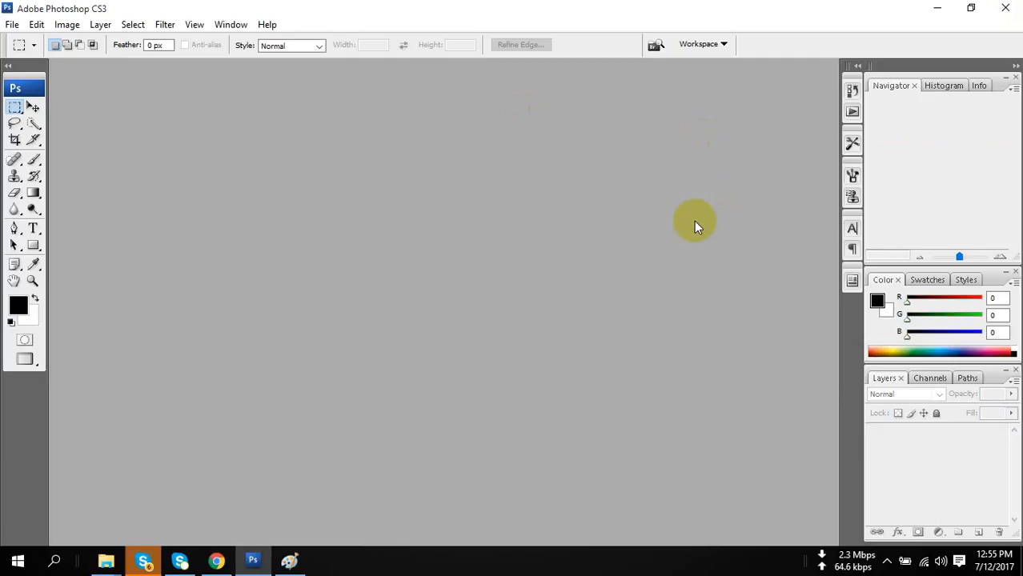
Bring up the Open dialog, dismiss it without opening an image, and minimize the Photoshop window
{"action": "double_click", "coordinate": [354, 437]}
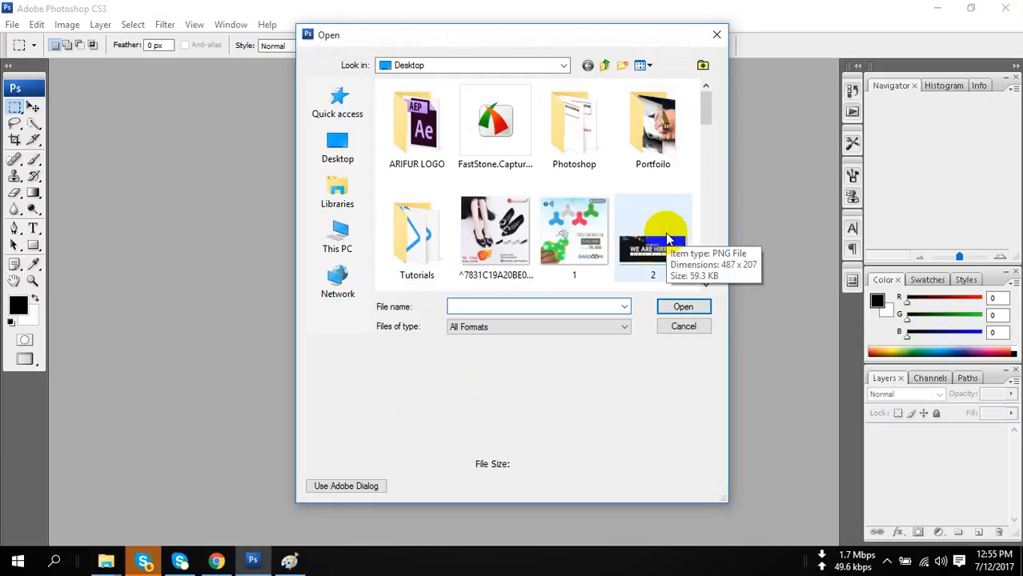
{"action": "left_click", "coordinate": [718, 34]}
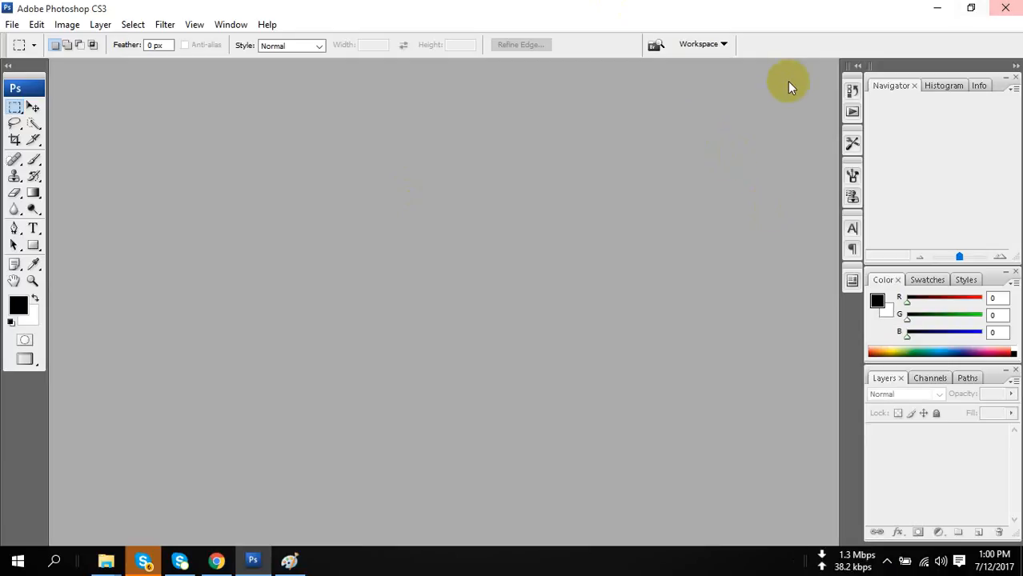
{"action": "left_click", "coordinate": [935, 8]}
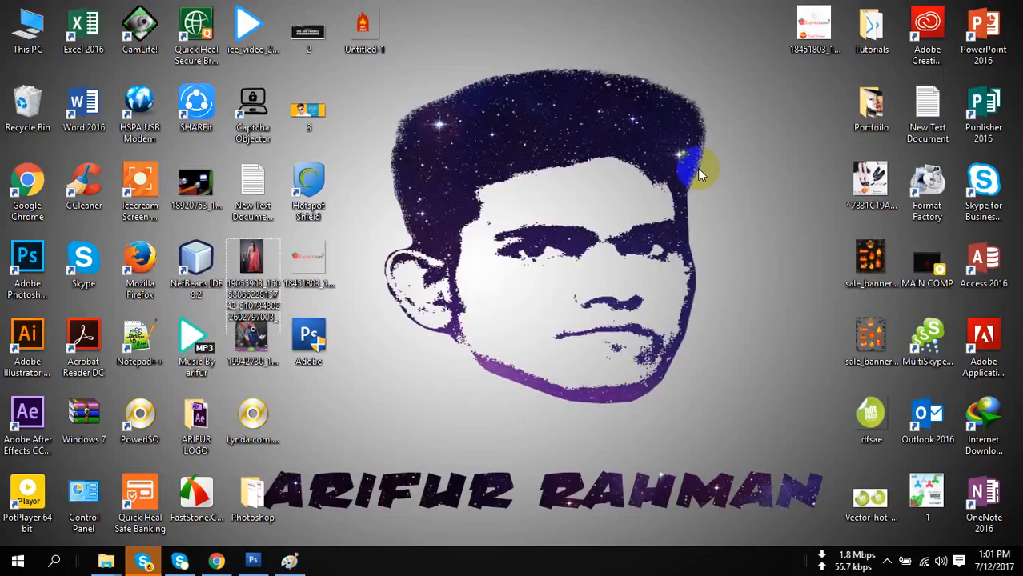
{"action": "left_click", "coordinate": [145, 563]}
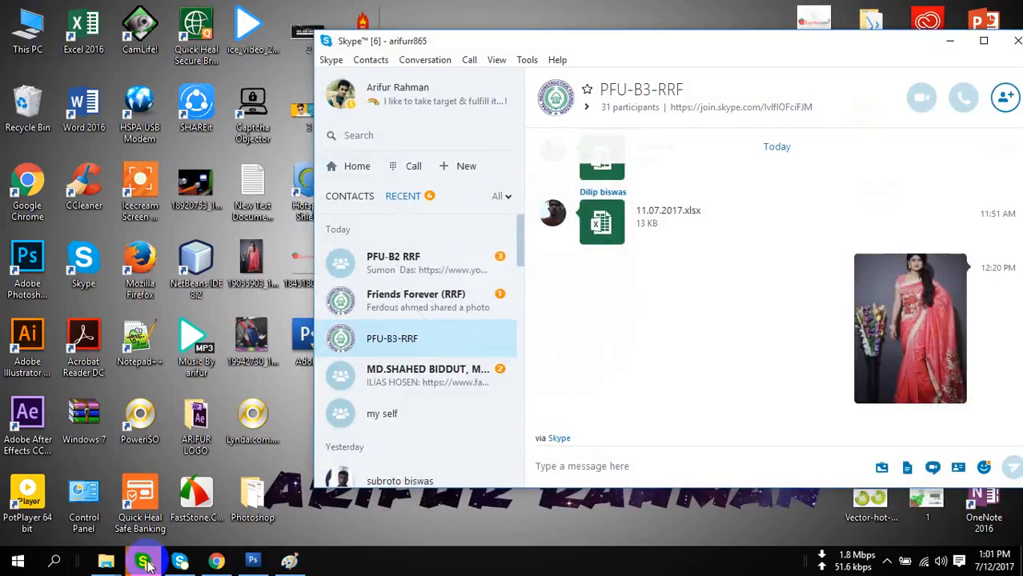
{"action": "left_click", "coordinate": [146, 564]}
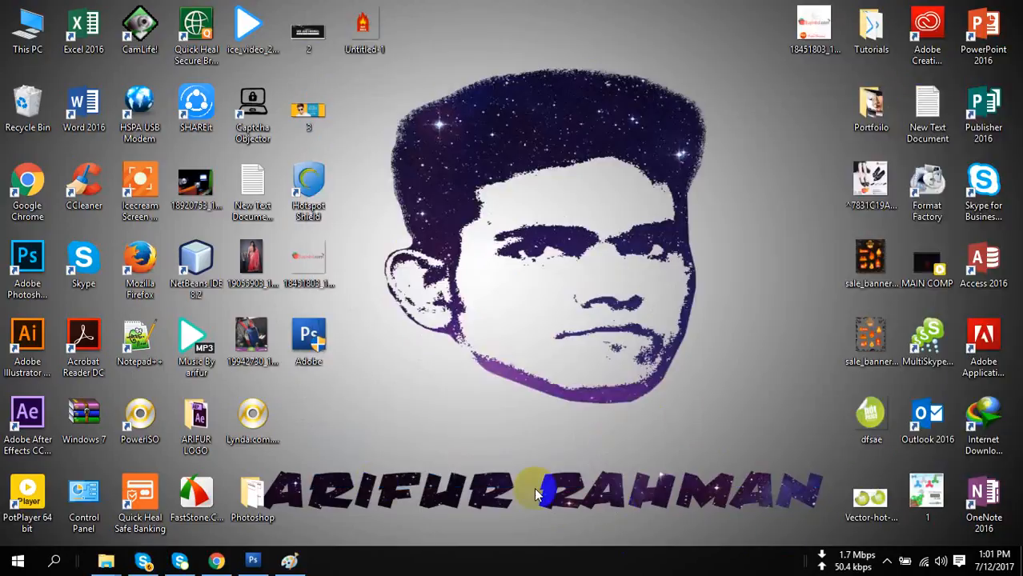
Move the Photoshop folder on the desktop to the free spot beside the Portfoilo folder
{"action": "left_click_drag", "start_coordinate": [252, 496], "coordinate": [309, 425]}
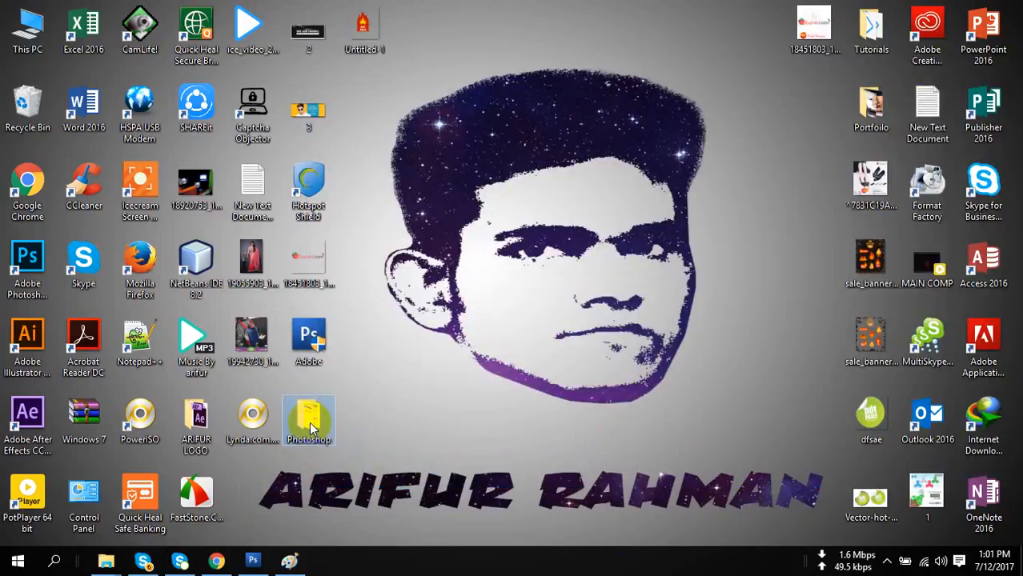
{"action": "left_click", "coordinate": [393, 411]}
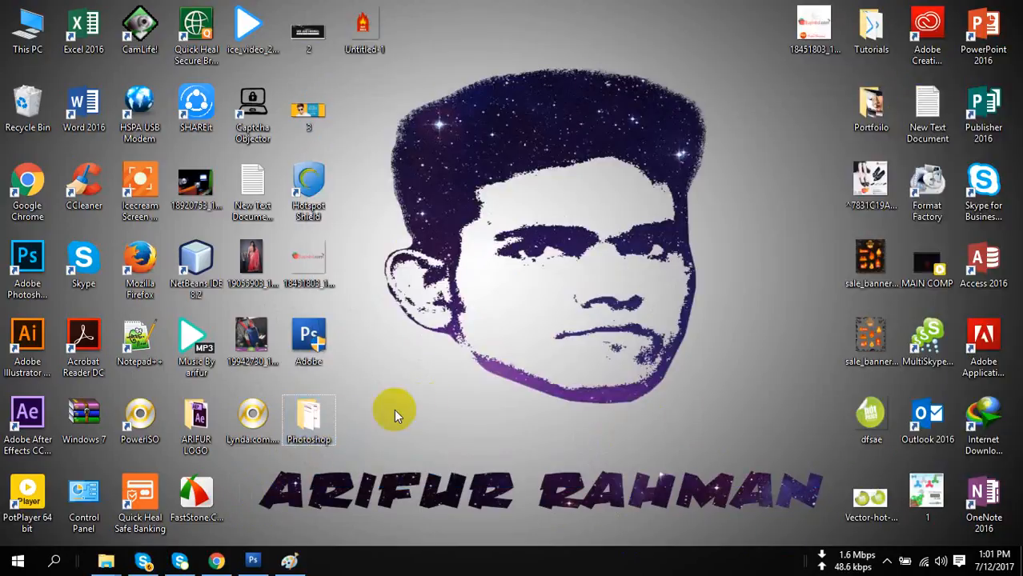
{"action": "left_click", "coordinate": [311, 422]}
{"action": "left_click_drag", "start_coordinate": [312, 422], "coordinate": [807, 96]}
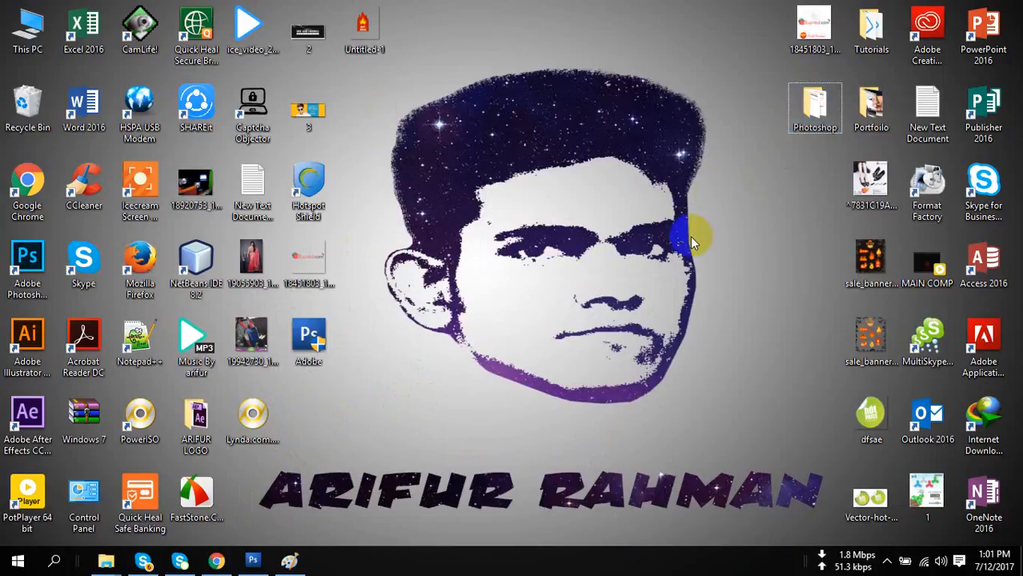
Open the I: drive from This PC and permanently delete the Microsoft Office Pro Plus 2016 archive
{"action": "double_click", "coordinate": [27, 32]}
{"action": "double_click", "coordinate": [481, 448]}
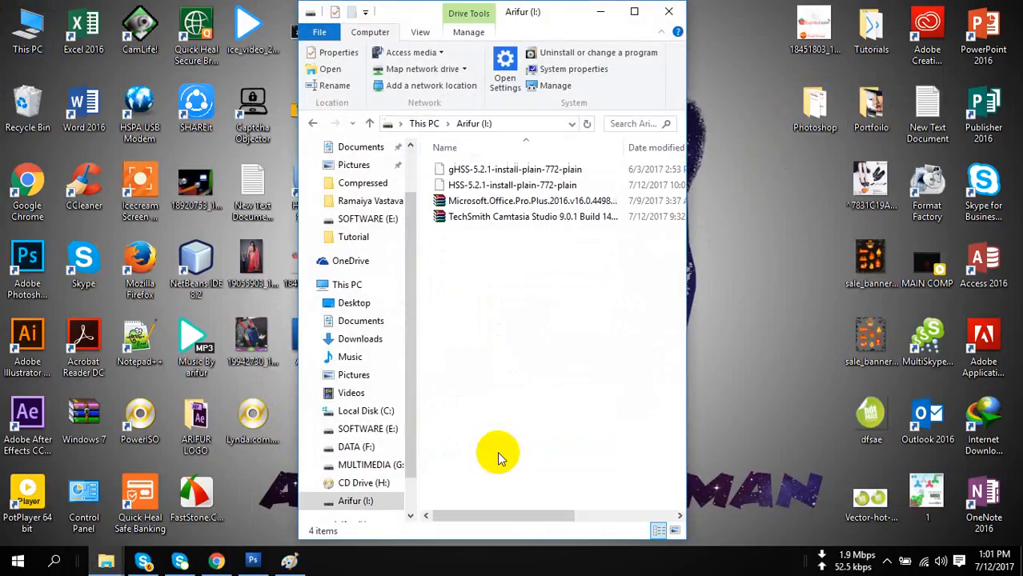
{"action": "left_click", "coordinate": [628, 356]}
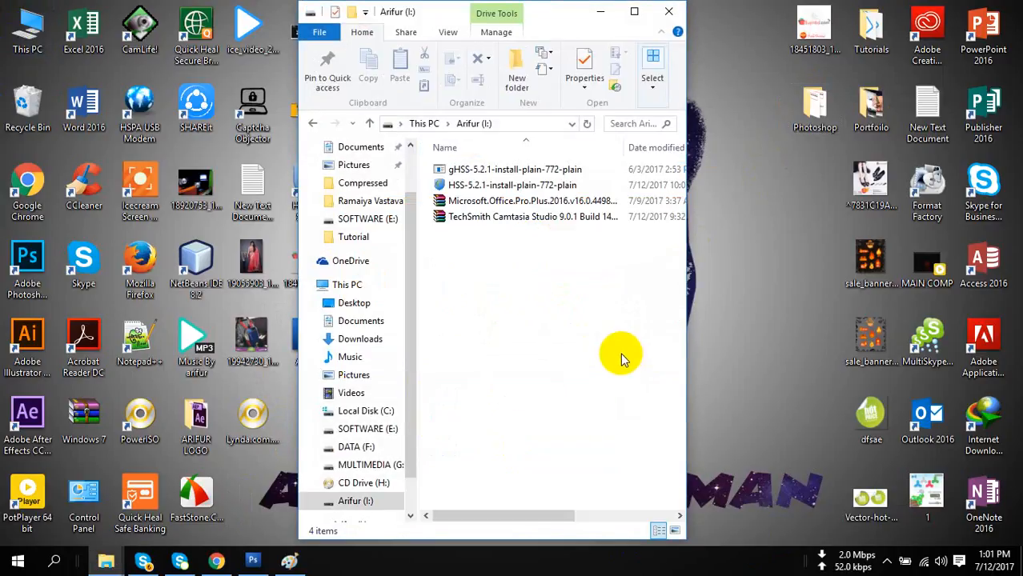
{"action": "left_click", "coordinate": [591, 204]}
{"action": "key", "text": "shift+Delete"}
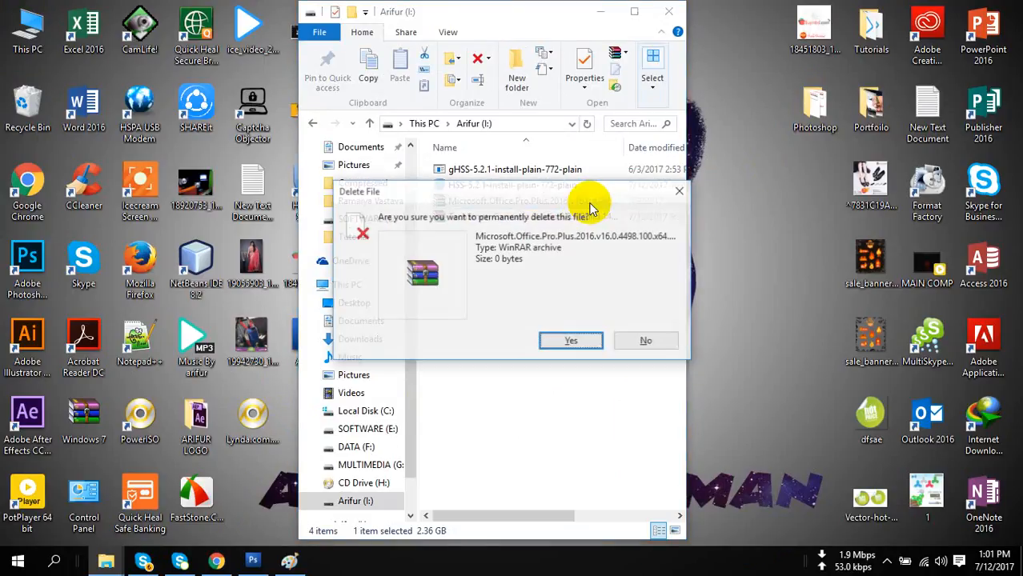
{"action": "key", "text": "Return"}
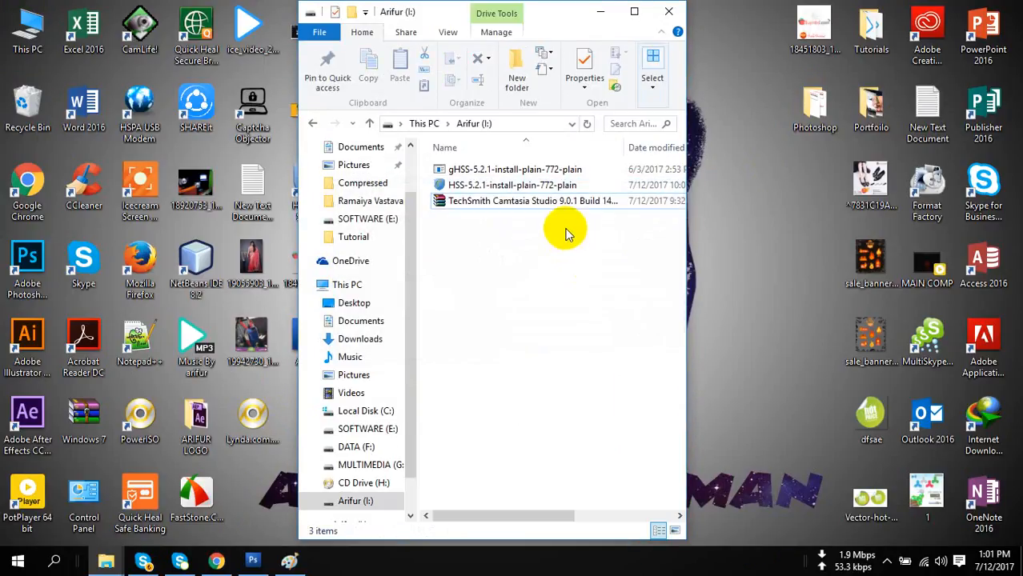
{"action": "left_click", "coordinate": [570, 171]}
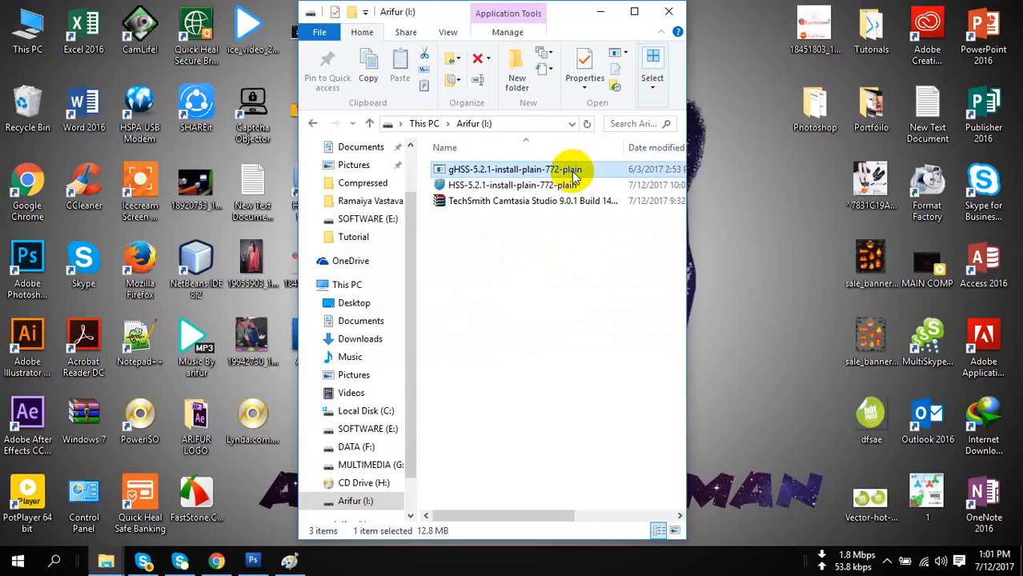
{"action": "left_click", "coordinate": [572, 187]}
{"action": "left_click", "coordinate": [574, 173]}
{"action": "left_click", "coordinate": [575, 187]}
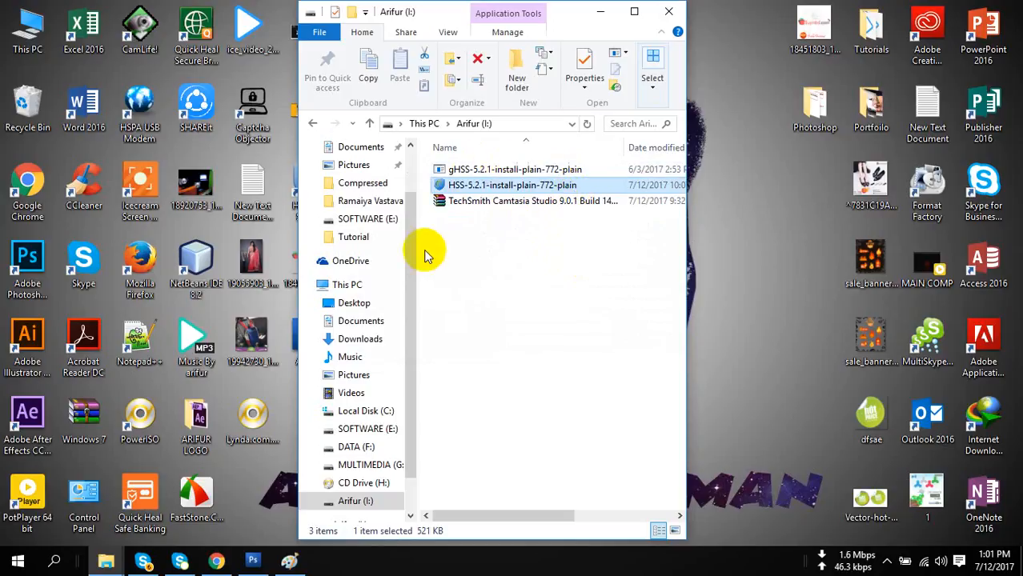
Return to This PC, scan the I: drive with Quick Heal Total Security, and close the scan window
{"action": "left_click", "coordinate": [356, 285]}
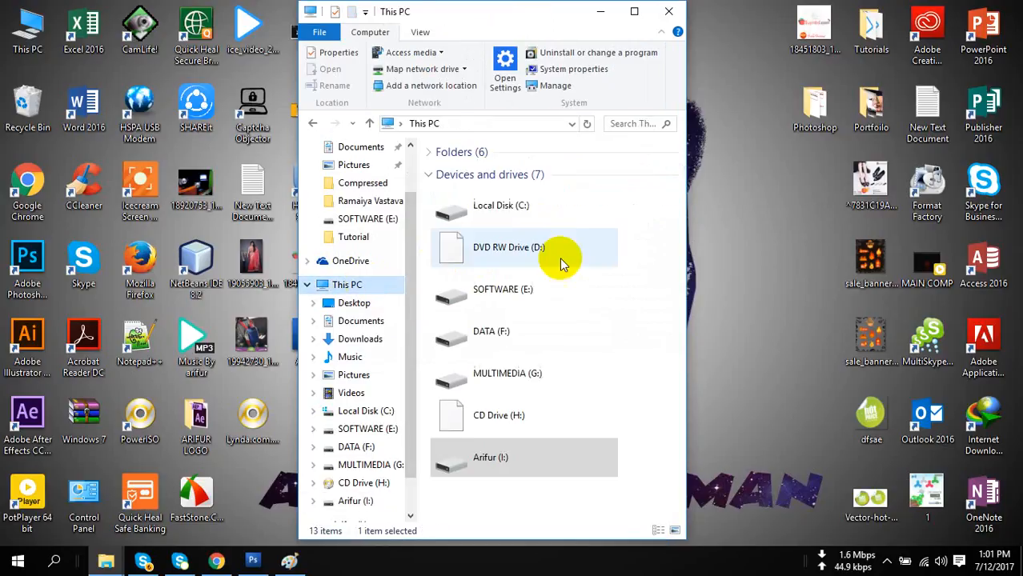
{"action": "right_click", "coordinate": [492, 458]}
{"action": "left_click", "coordinate": [551, 215]}
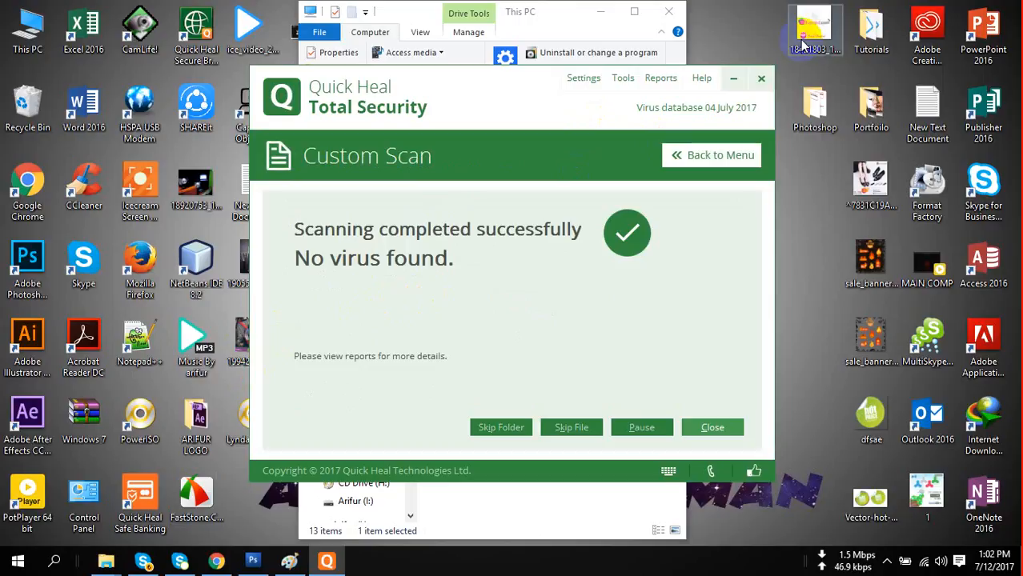
{"action": "left_click", "coordinate": [761, 77]}
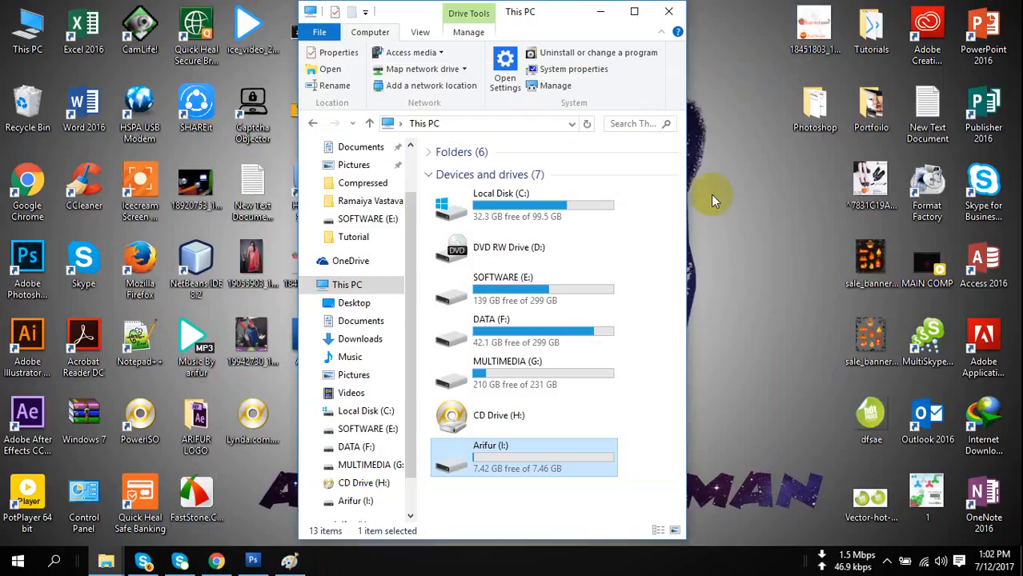
{"action": "left_click", "coordinate": [658, 289]}
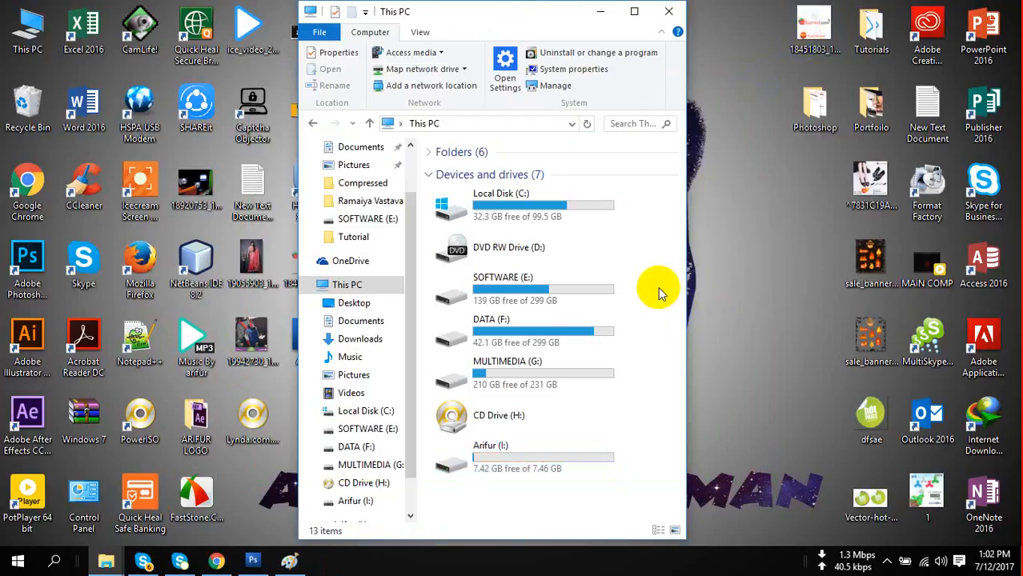